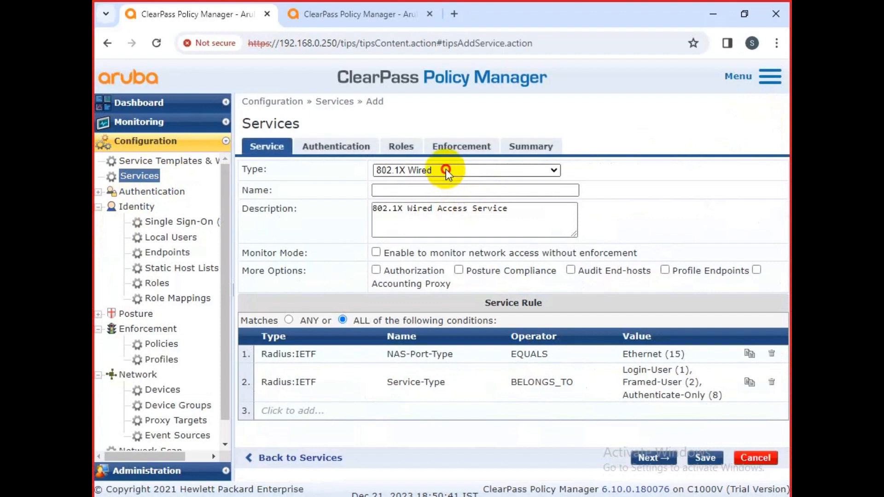
Step: Set the new service's type to MAC Authentication and name it "testing mac-auth-policy"
click(445, 171)
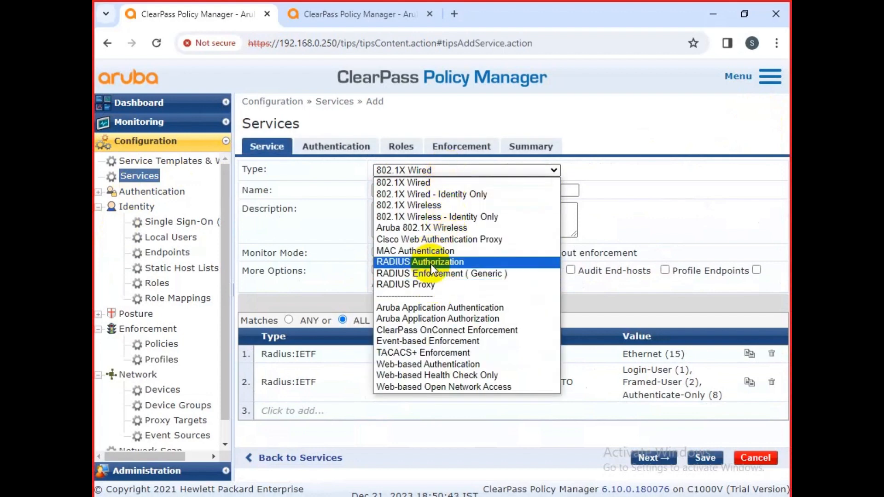
click(433, 250)
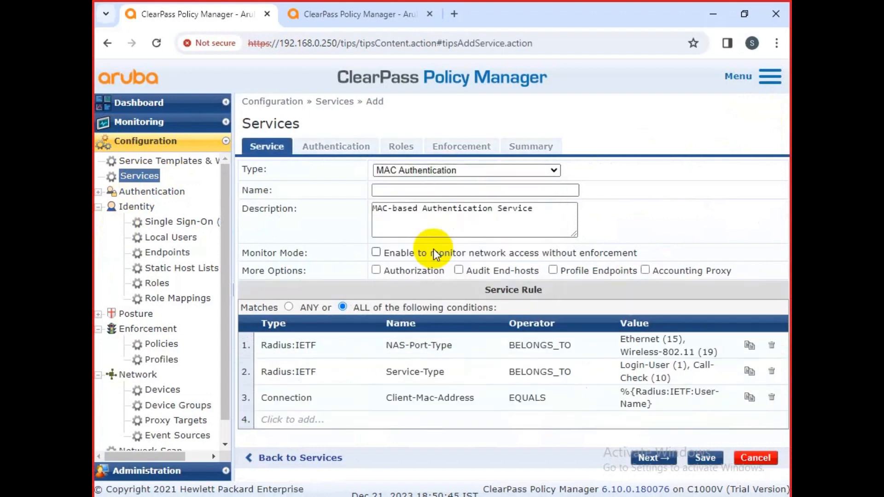
click(405, 190)
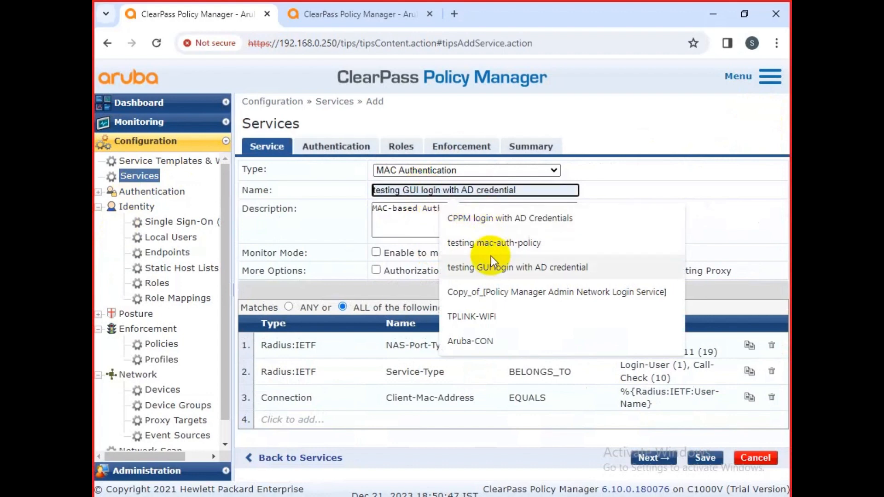
click(493, 242)
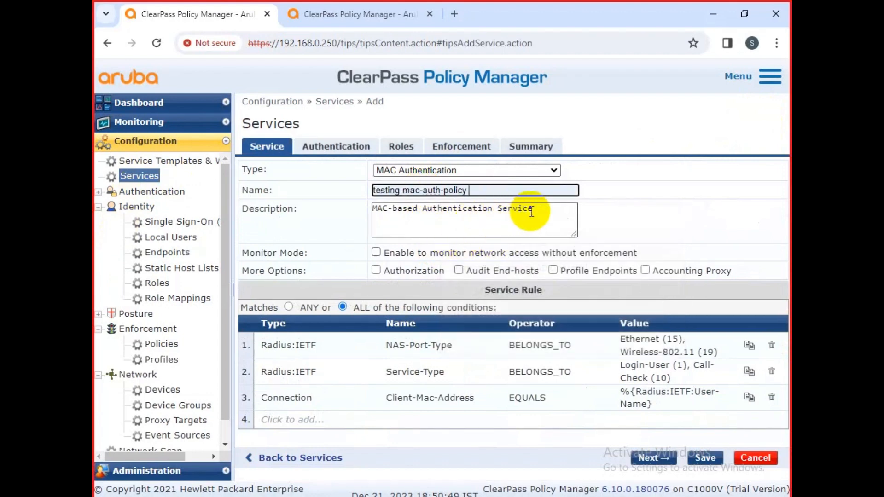
Step: Enable the Authorization and Profile Endpoints options for the service, leaving Monitor Mode disabled
click(392, 255)
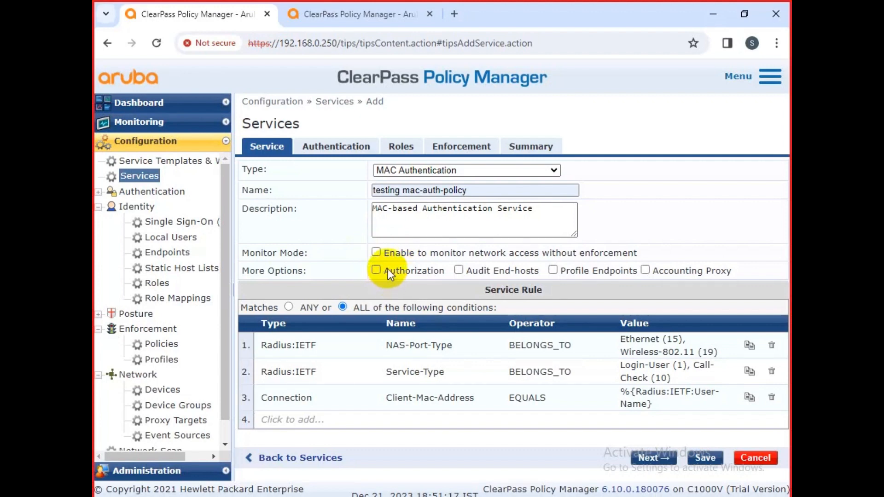
click(388, 270)
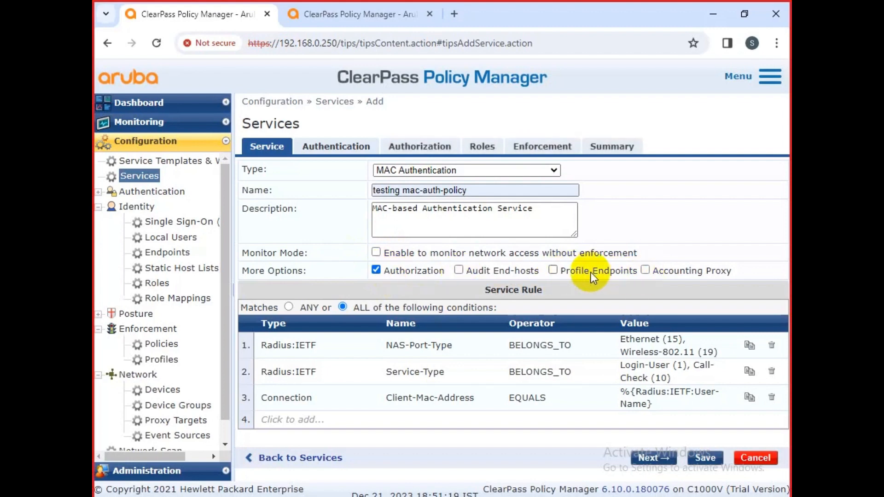
click(575, 271)
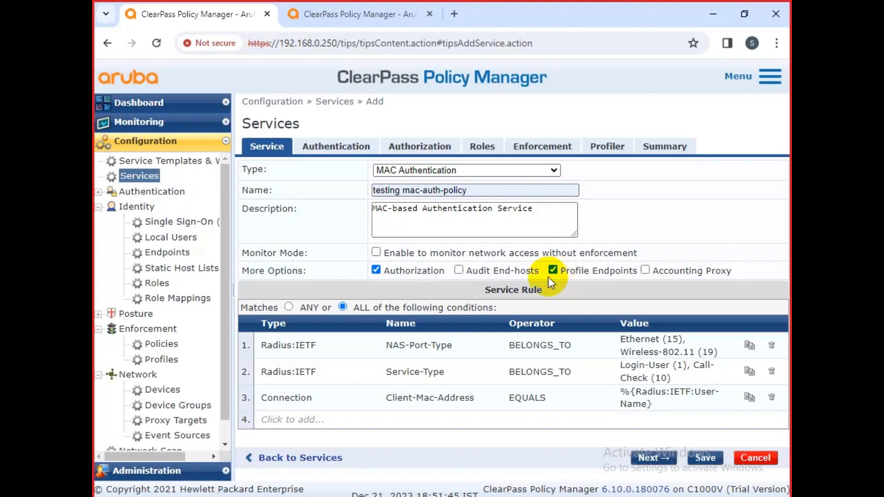
click(447, 255)
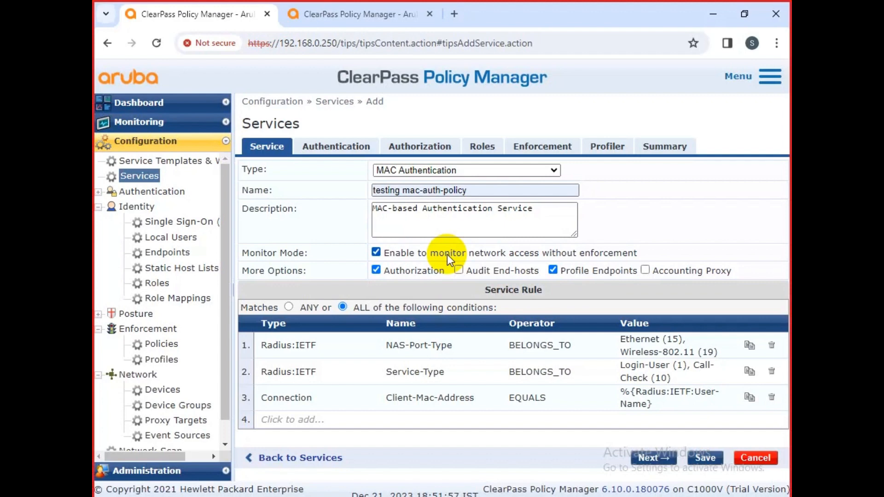
click(438, 256)
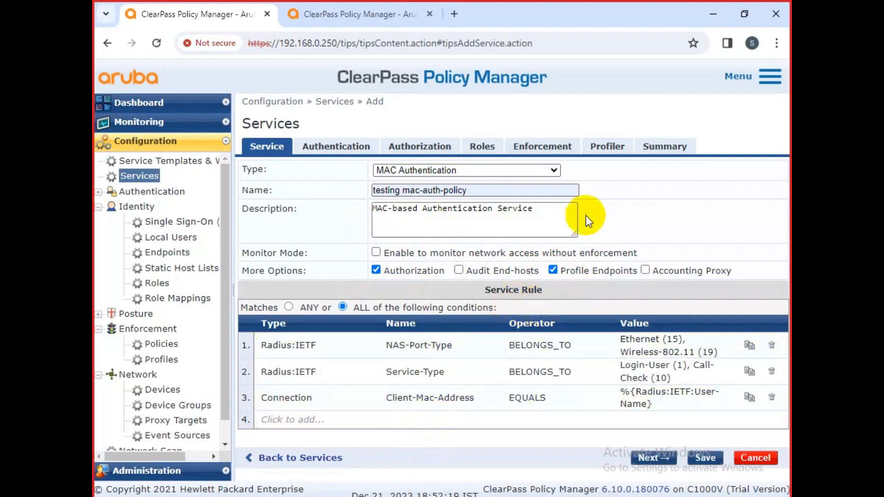
click(606, 147)
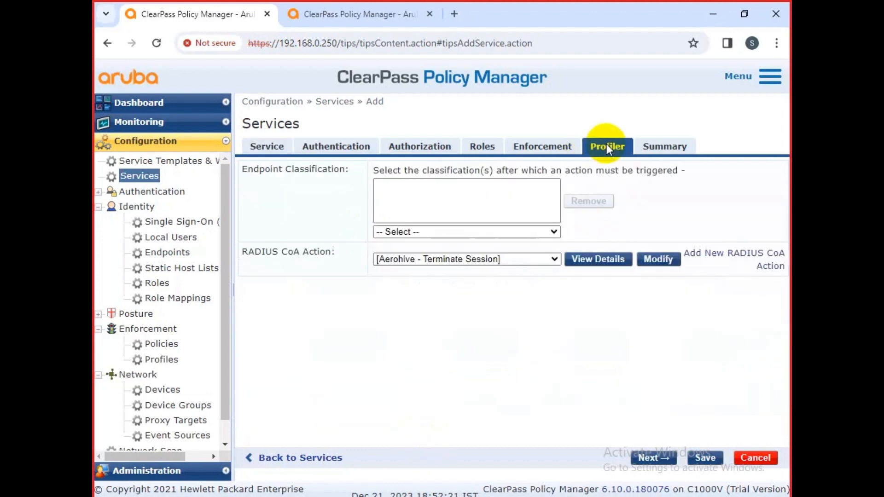
click(276, 146)
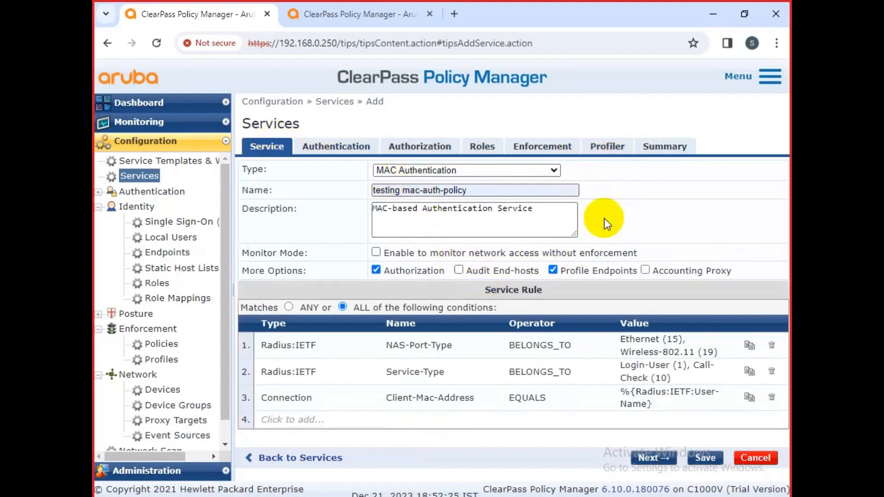
click(554, 270)
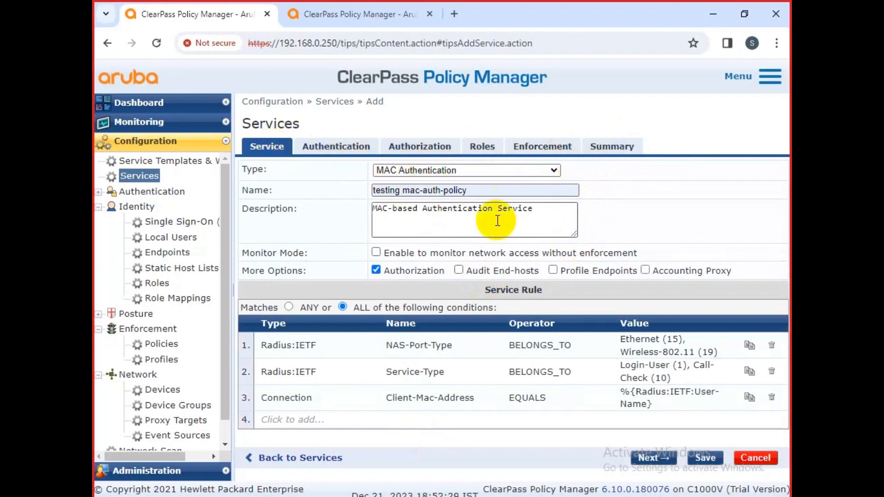
click(554, 270)
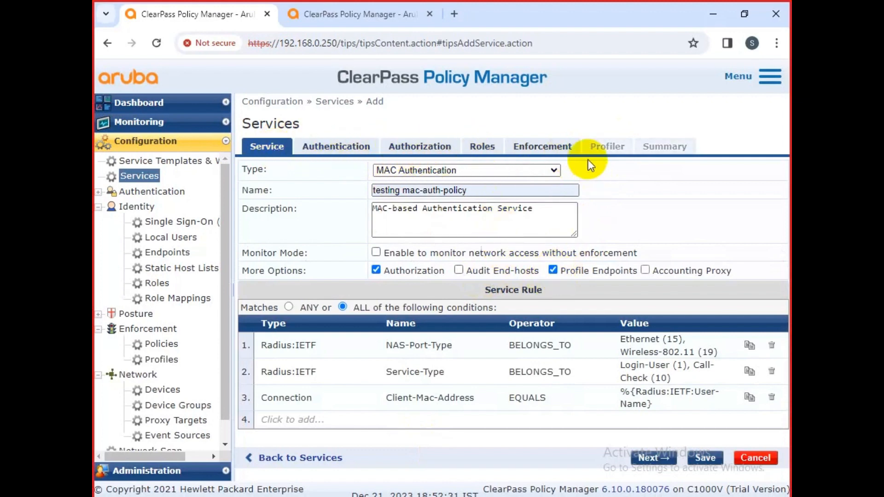
Step: In the profiler settings, add the endpoint classification Any Category / OS Family / Name and set the RADIUS CoA action to [Cisco - Bounce-Host-Port]
click(594, 147)
click(448, 230)
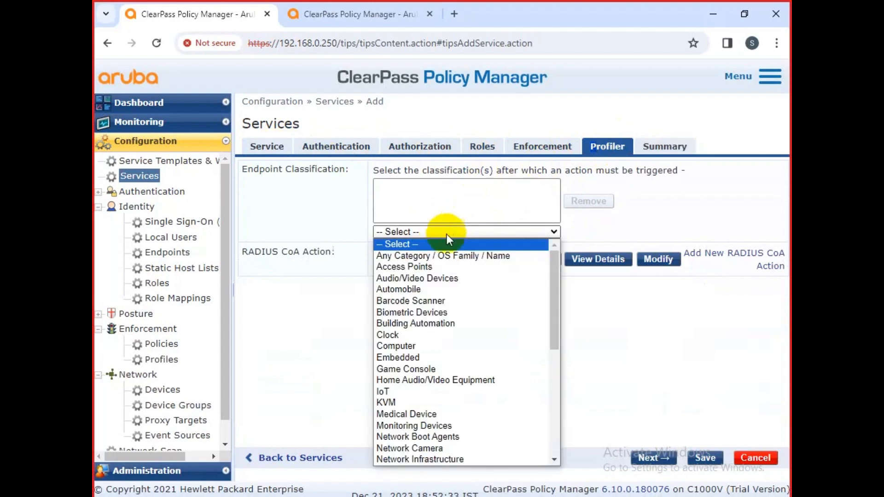
click(439, 256)
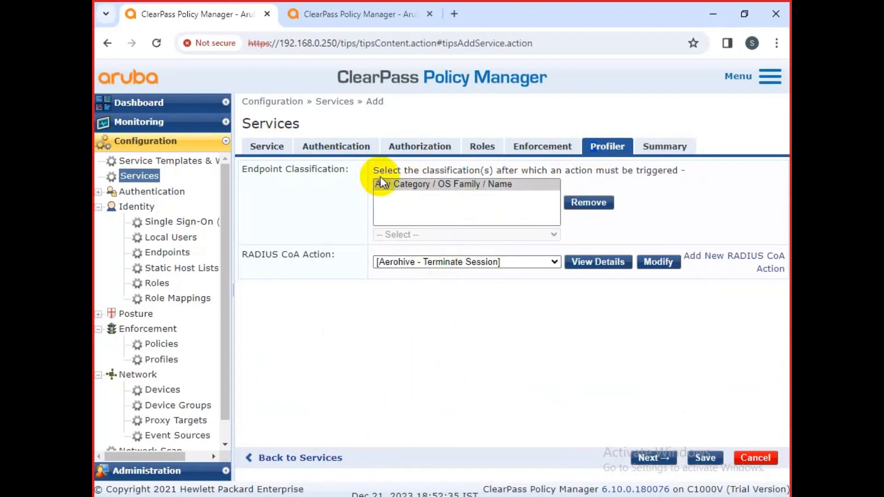
click(449, 264)
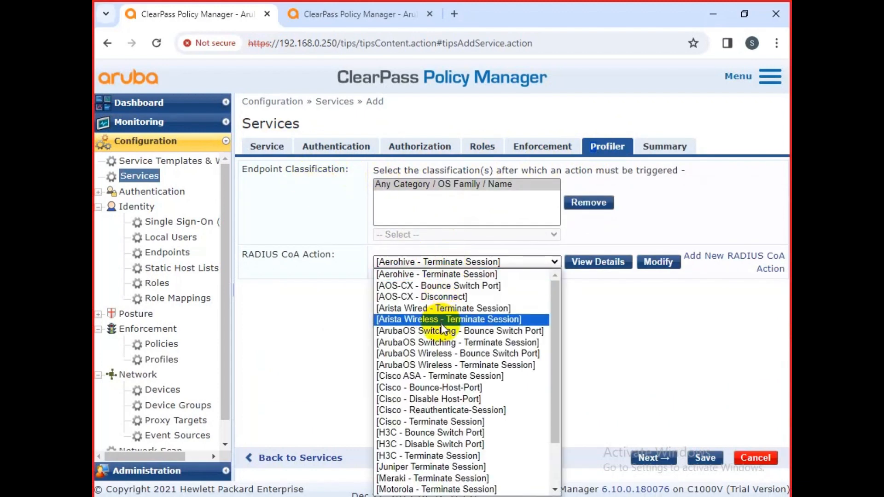
click(444, 386)
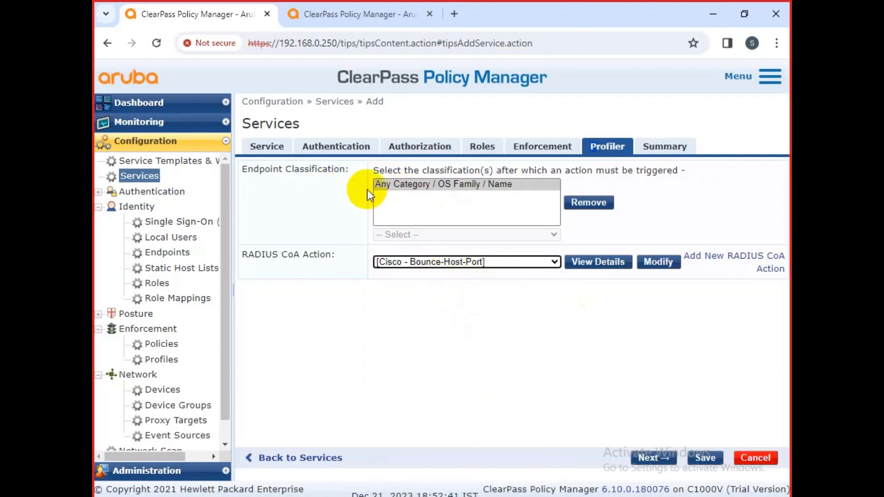
Step: Review the service's general, profiler and authentication settings, including the available RADIUS CoA actions
click(271, 147)
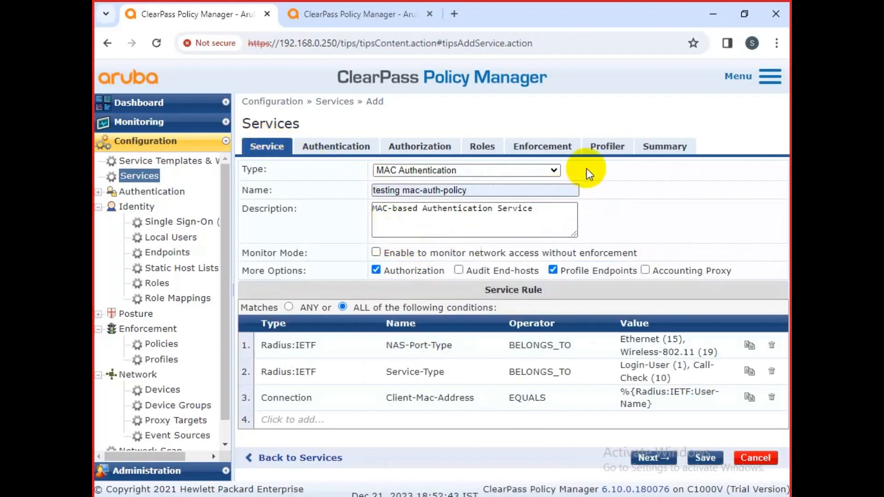
click(607, 146)
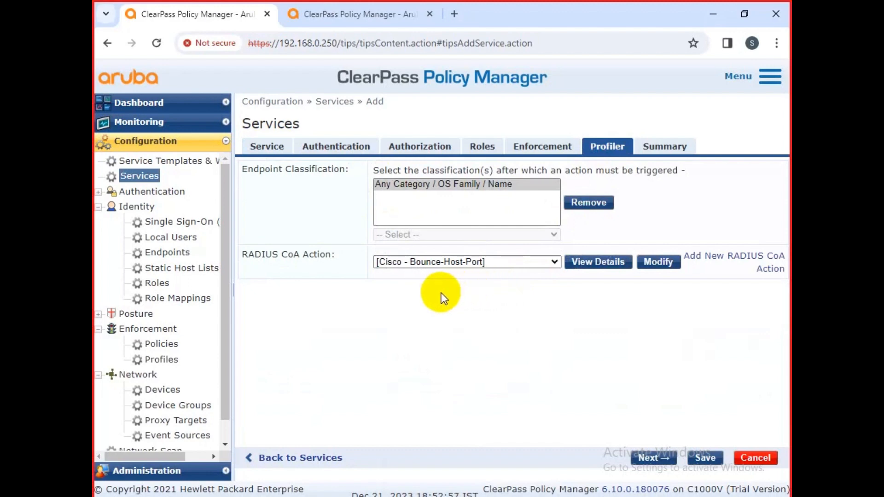
click(496, 262)
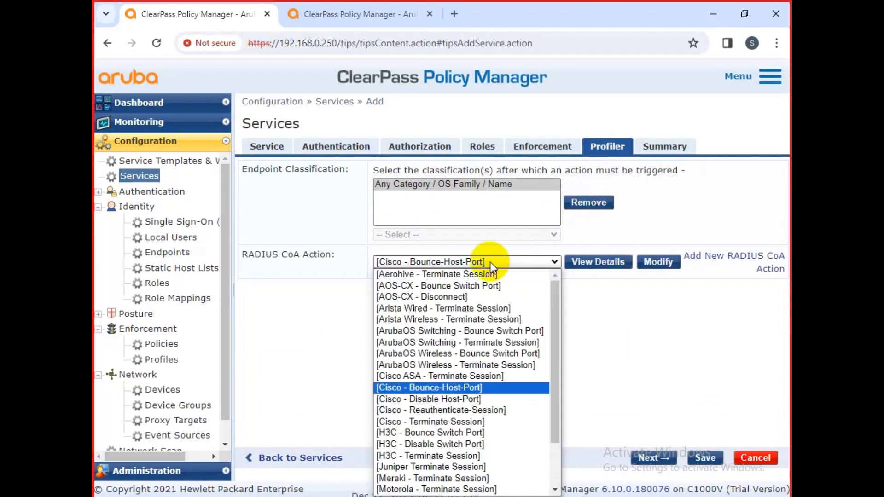
click(560, 308)
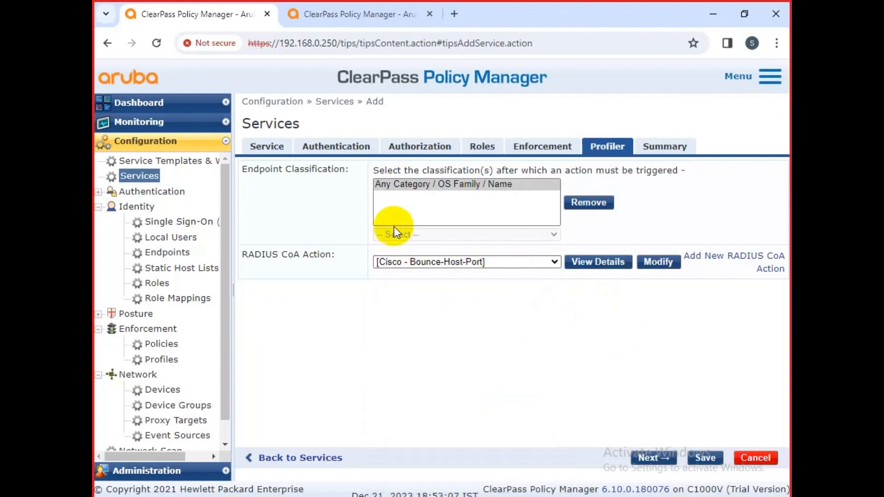
click(338, 146)
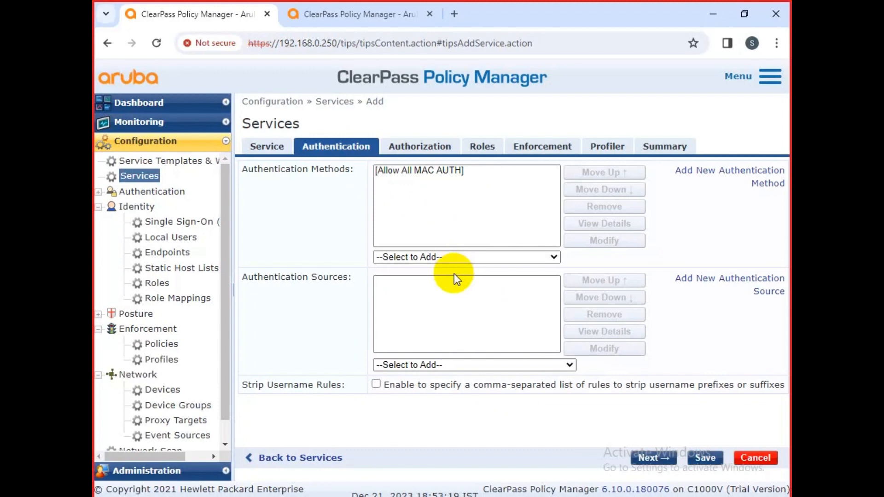
click(621, 149)
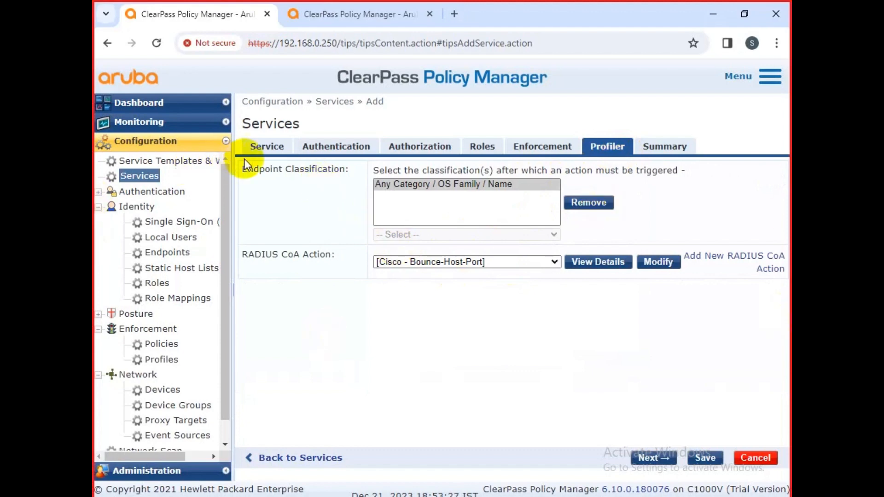
click(267, 147)
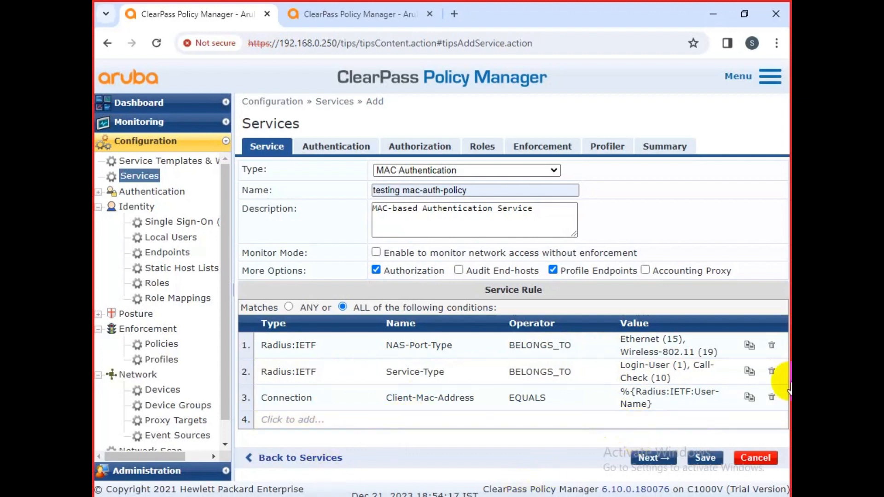
click(285, 420)
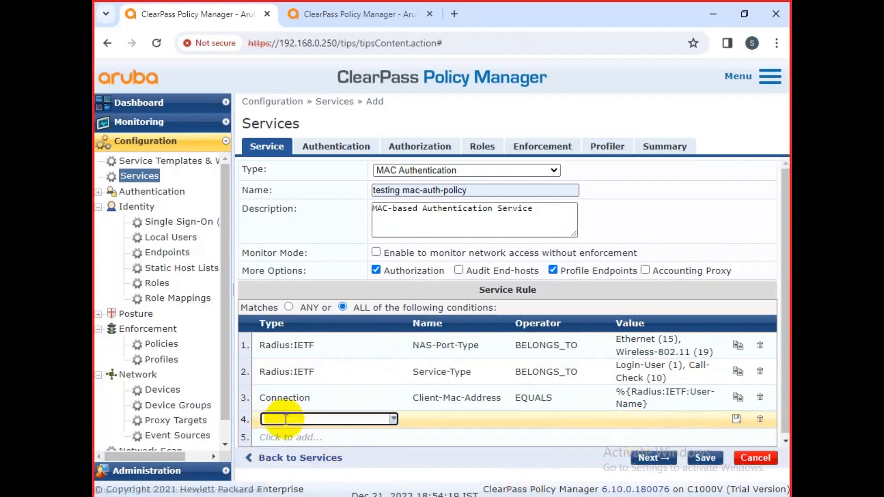
click(393, 420)
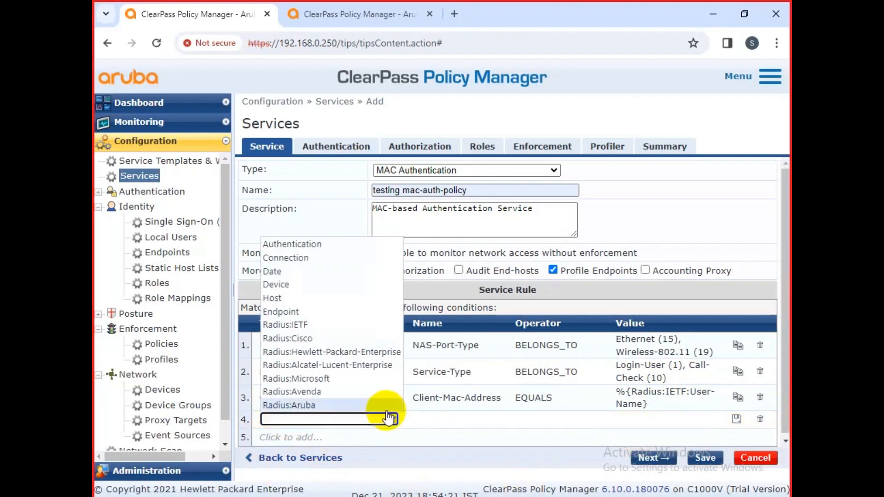
click(326, 259)
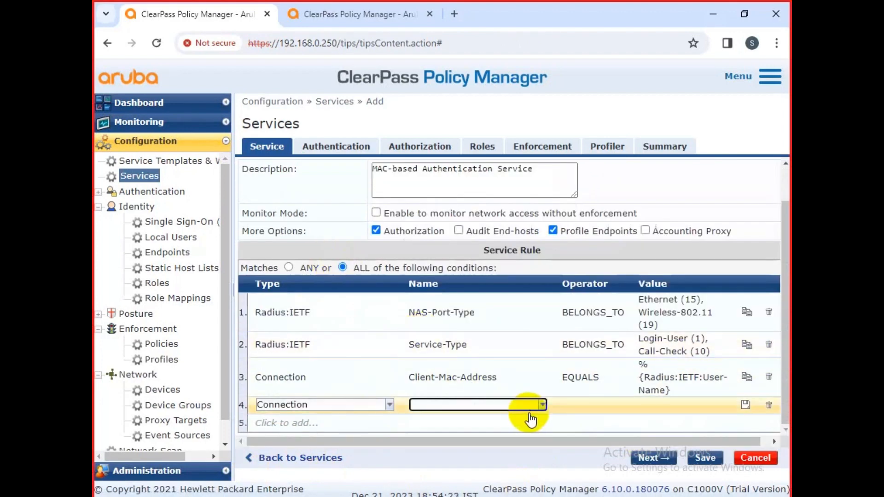
click(542, 405)
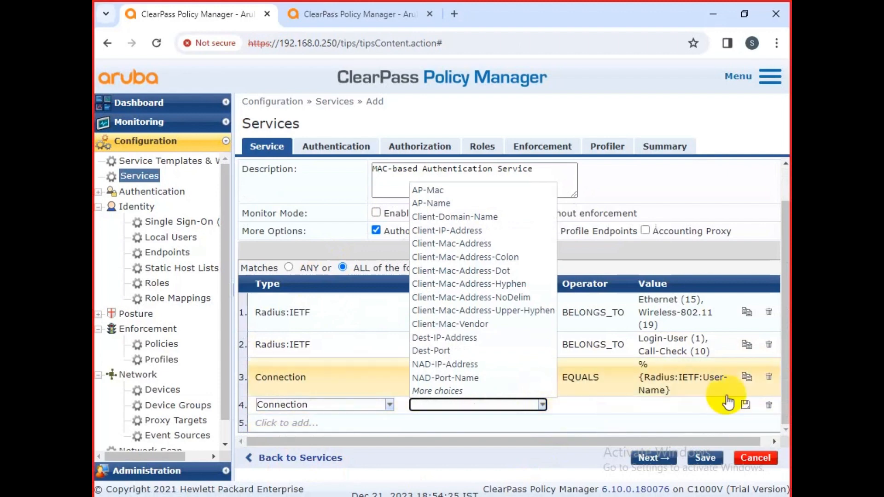
click(769, 406)
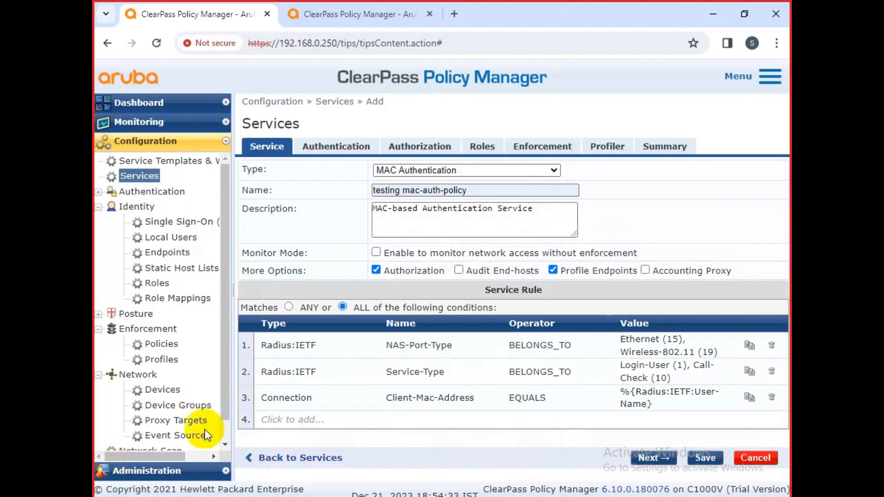
Step: Add a fourth service rule condition of type Connection with the name NAD-IP-Address
click(295, 420)
click(393, 419)
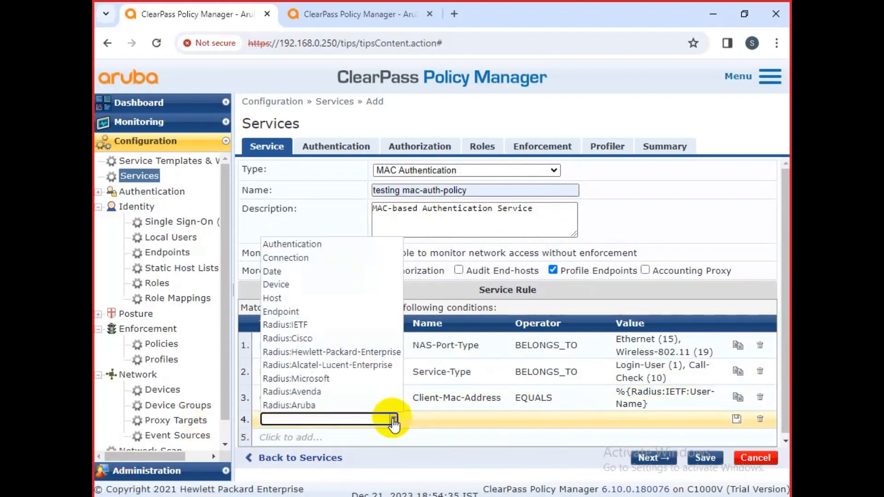
click(294, 258)
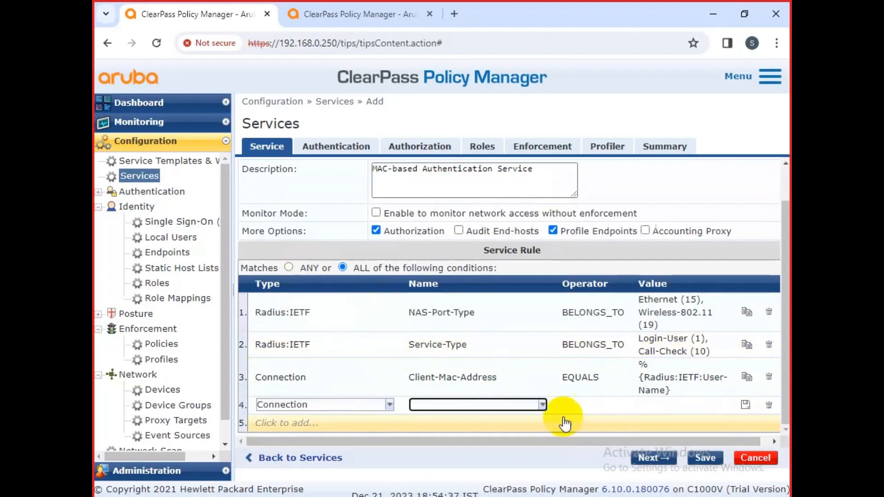
click(541, 405)
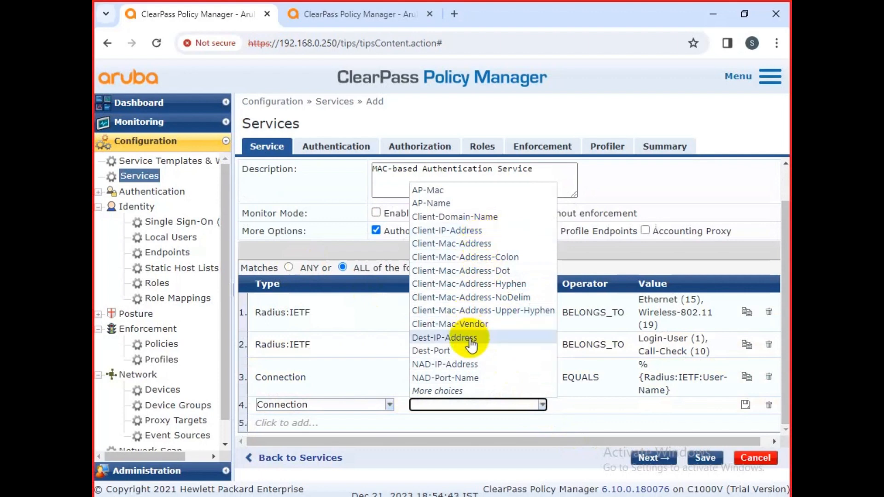
click(473, 364)
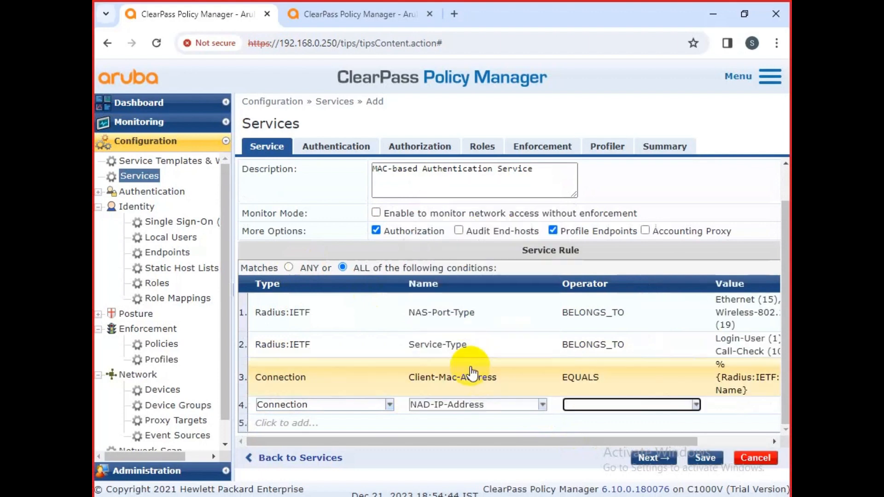
click(544, 406)
click(475, 230)
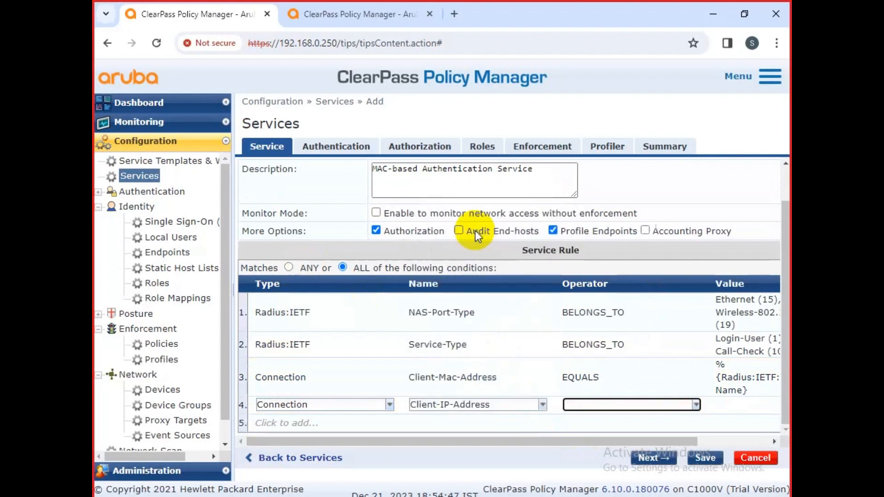
click(542, 405)
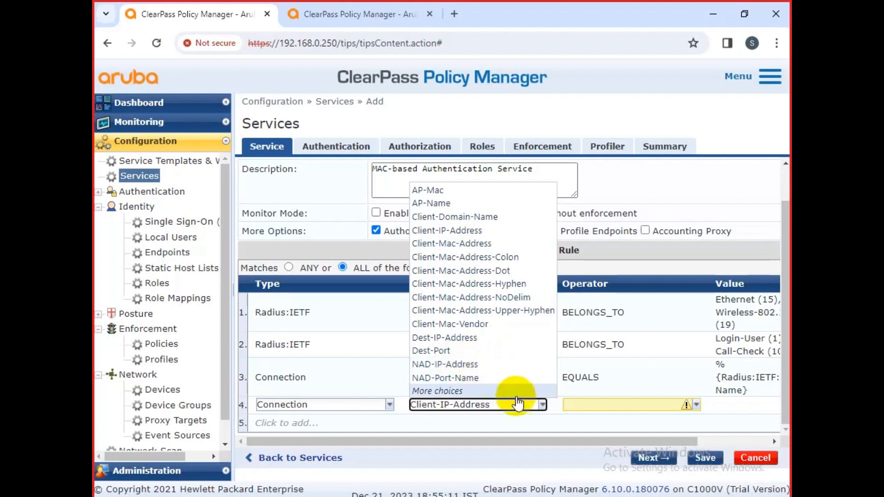
click(478, 365)
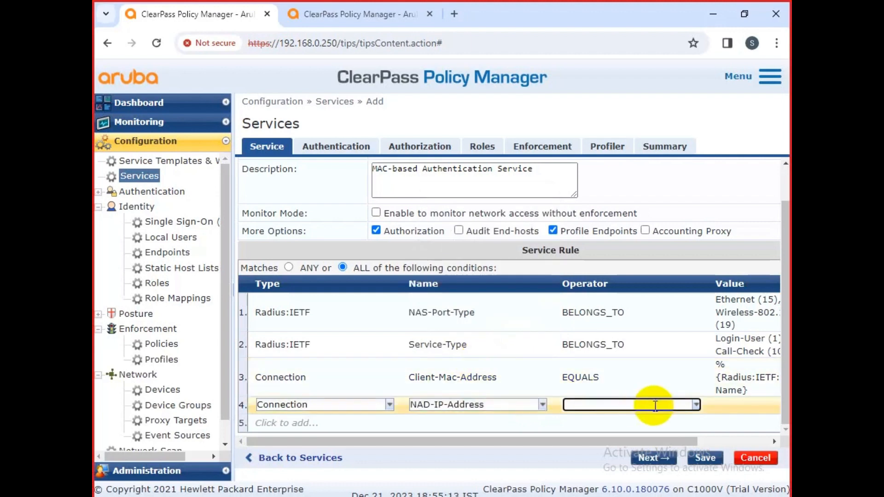
Step: Set the fourth condition's operator to BELONGS_TO_GROUP and its value to Aruba-Con, and try to save the service
click(697, 406)
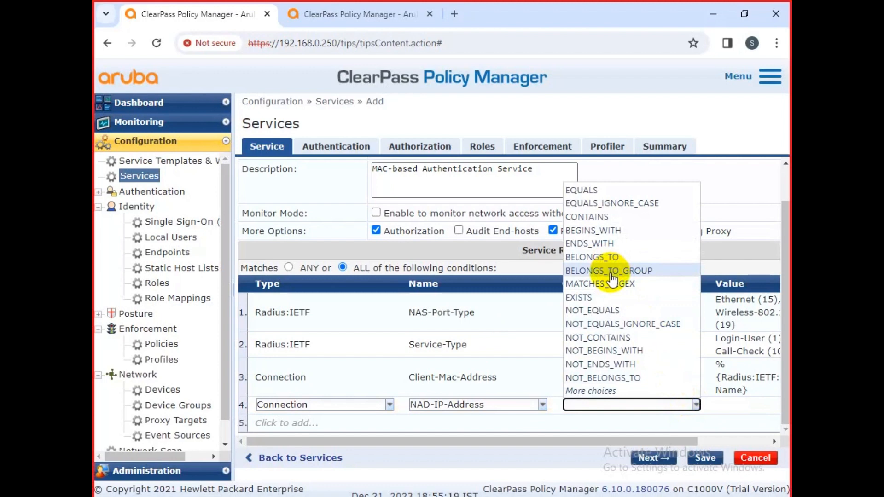
click(608, 258)
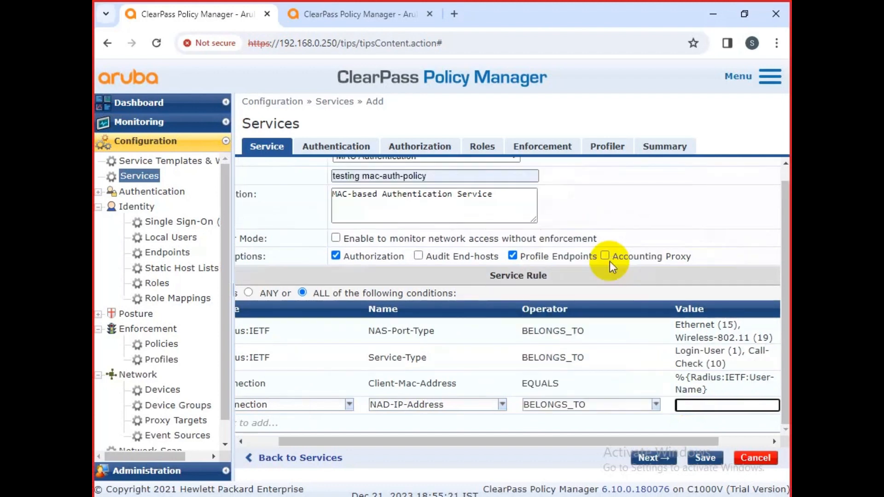
click(655, 405)
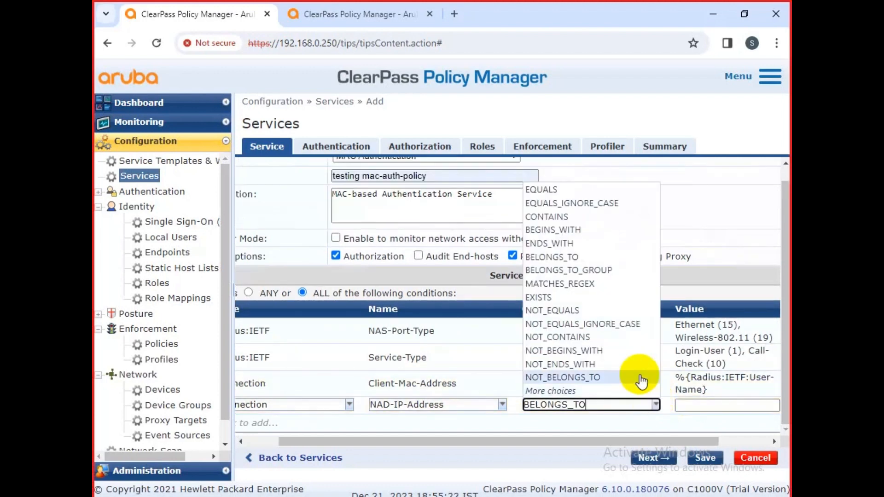
click(604, 272)
click(775, 406)
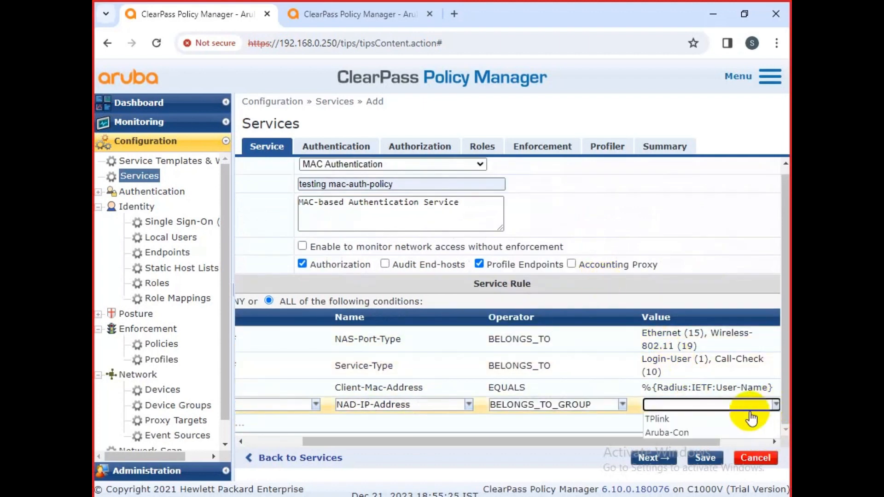
click(683, 433)
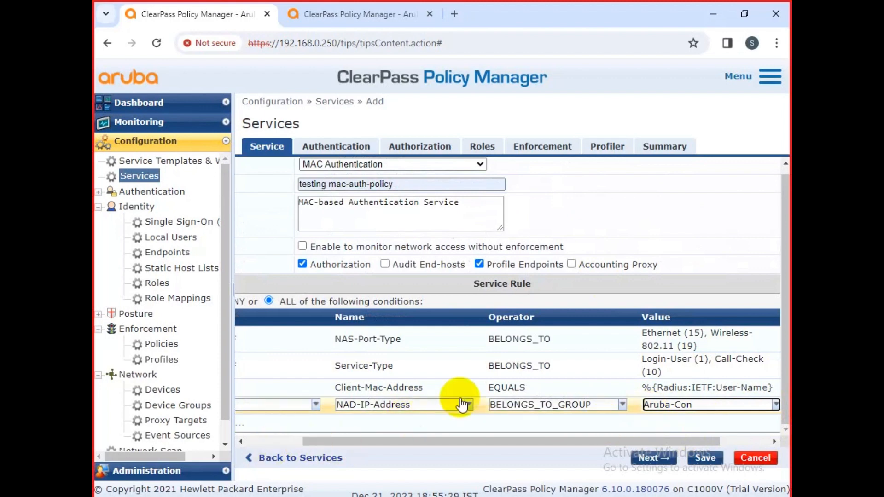
click(698, 458)
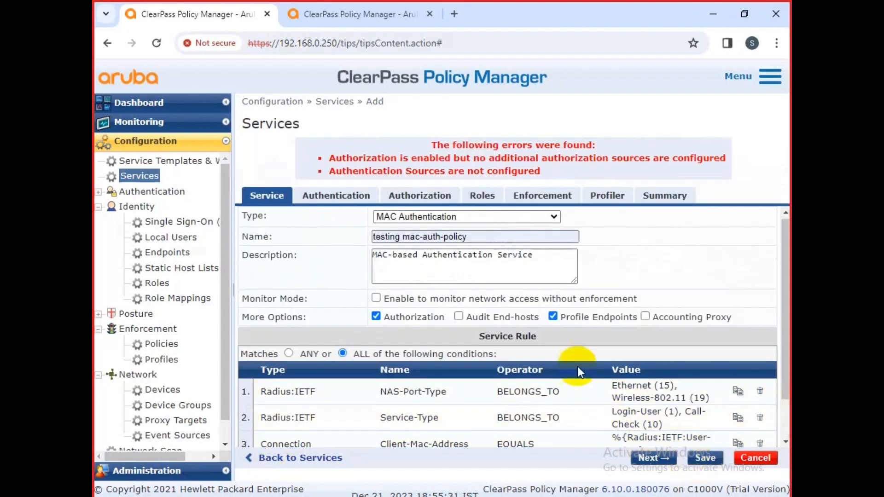
Step: Add [Local User Repository] [Local SQL DB] as an additional authorization source and try to save the service
scroll(571, 371, down, 2)
scroll(545, 361, up, 2)
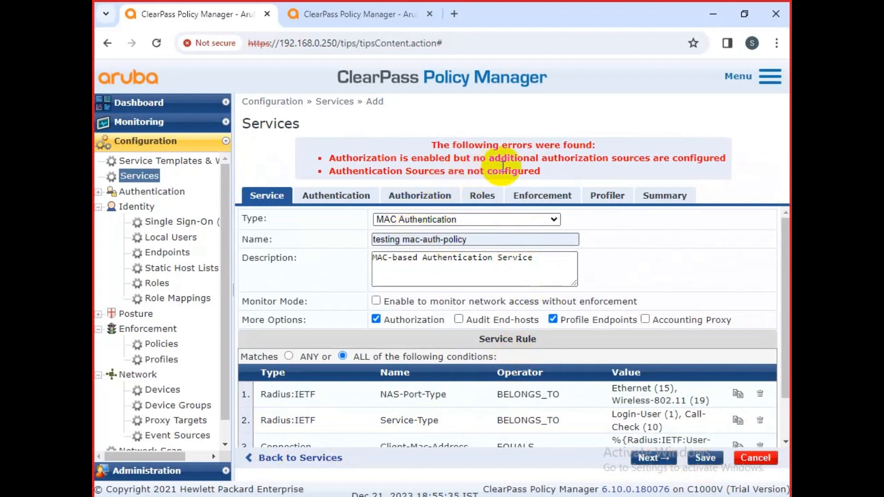
click(420, 196)
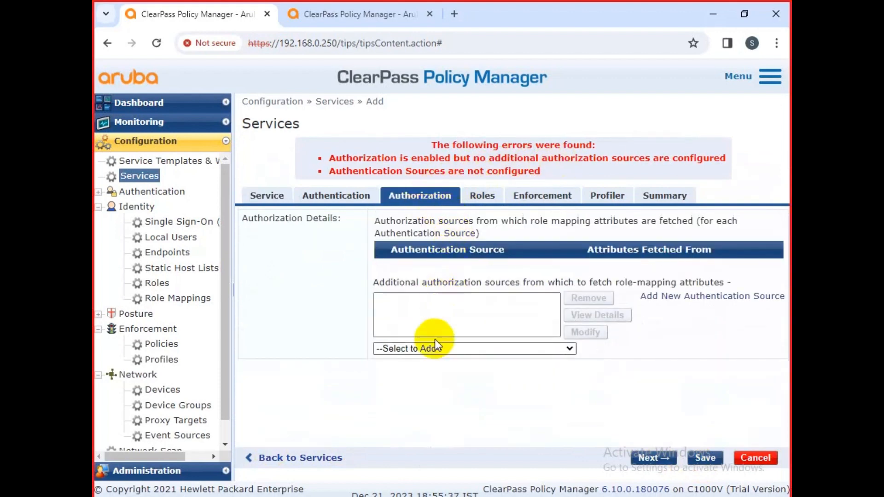
click(424, 348)
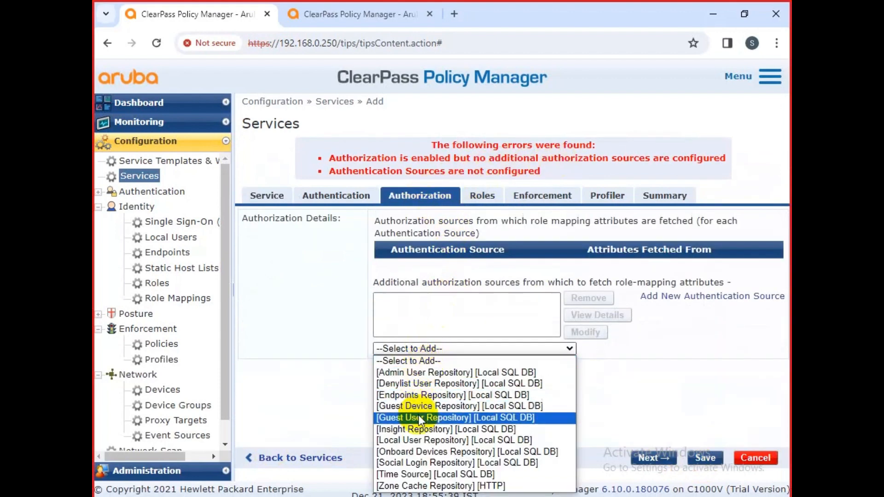
click(420, 440)
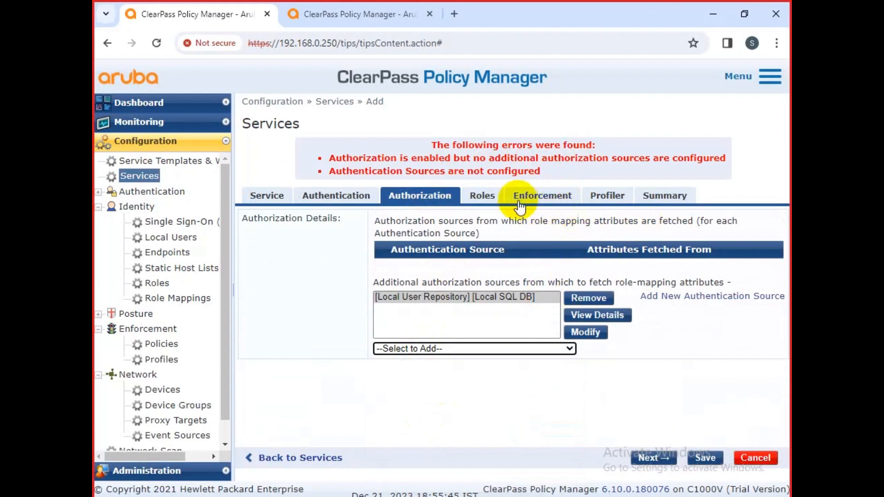
click(705, 459)
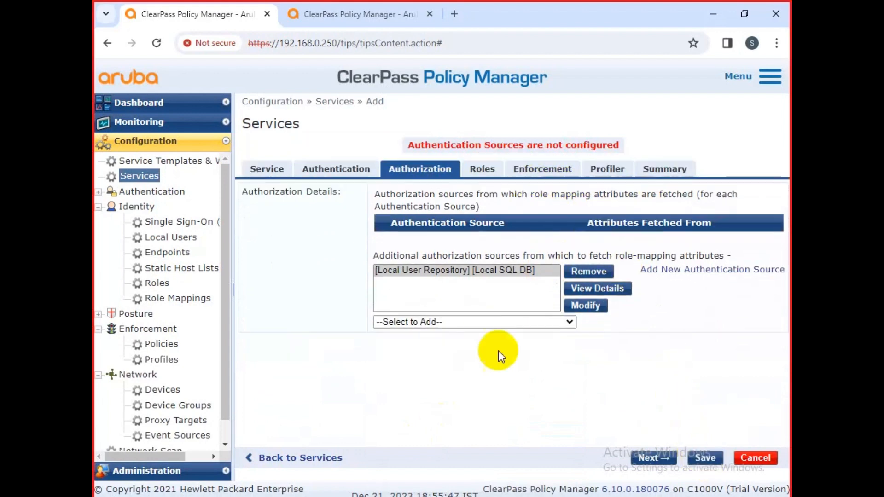
Step: Add [Local User Repository] [Local SQL DB] as the authentication source and save the service
click(352, 172)
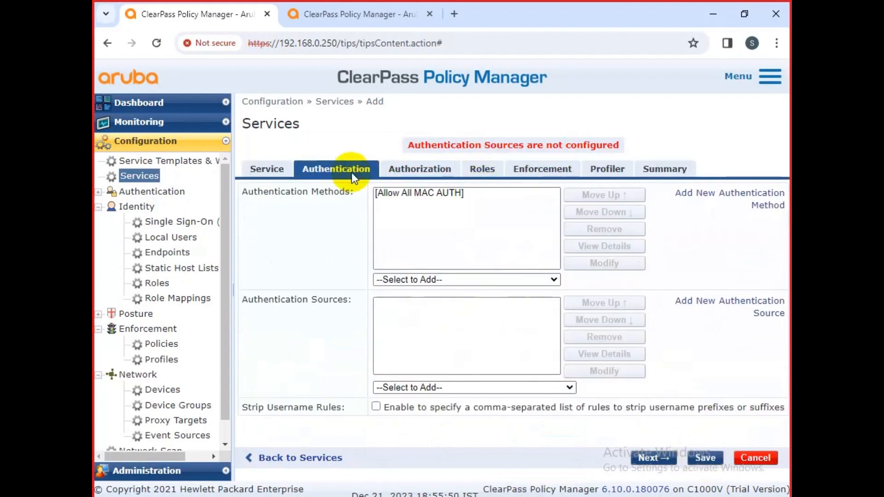
click(407, 389)
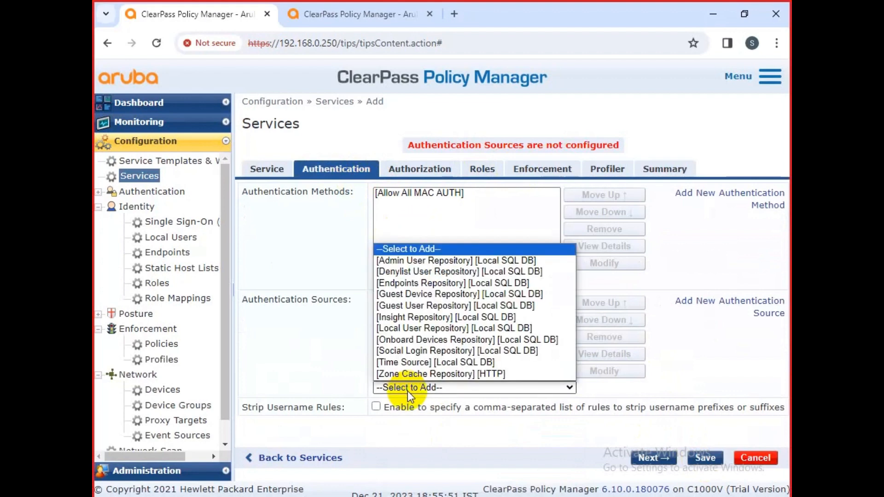
click(422, 328)
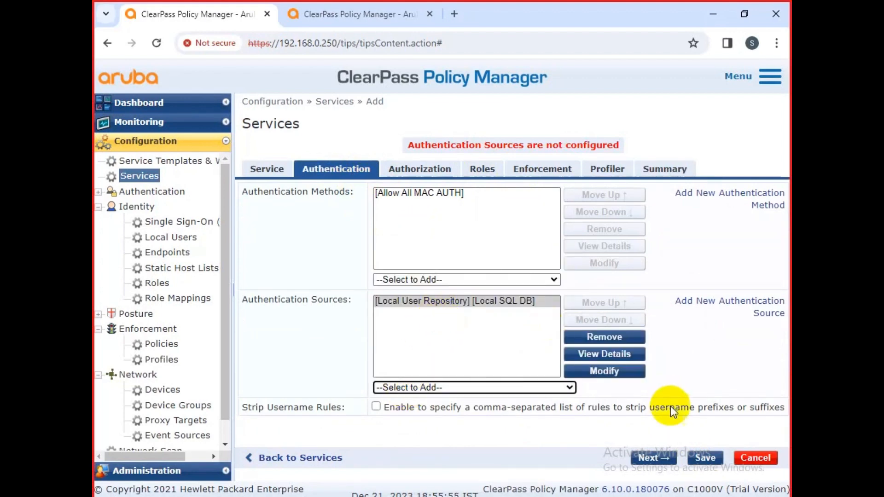
click(702, 451)
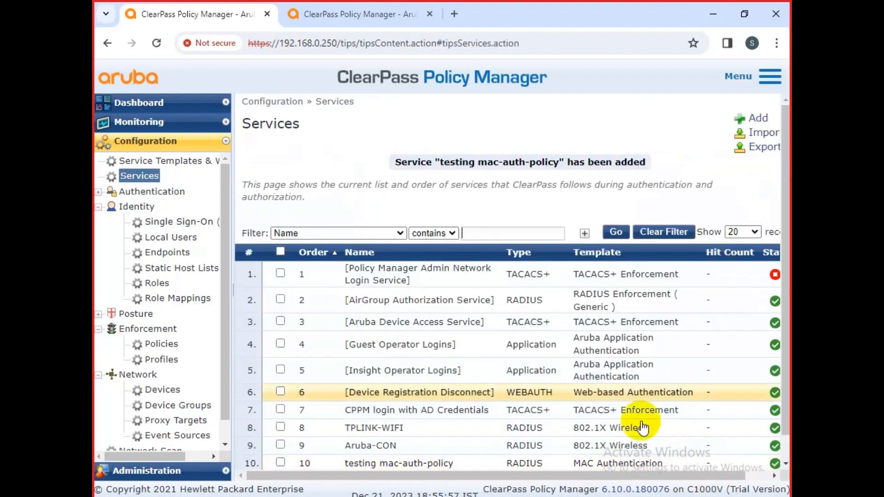
Step: Open the testing mac-auth-policy service and review its summary, general settings and service rule conditions
scroll(446, 380, down, 1)
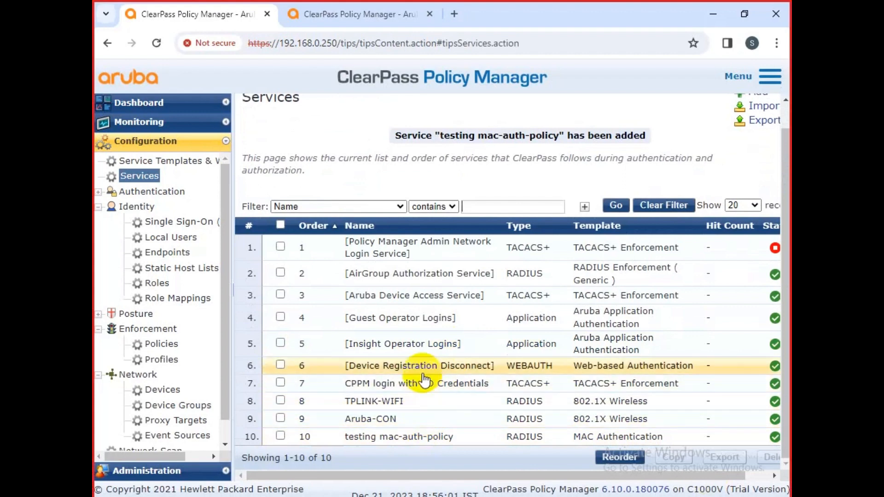
click(449, 441)
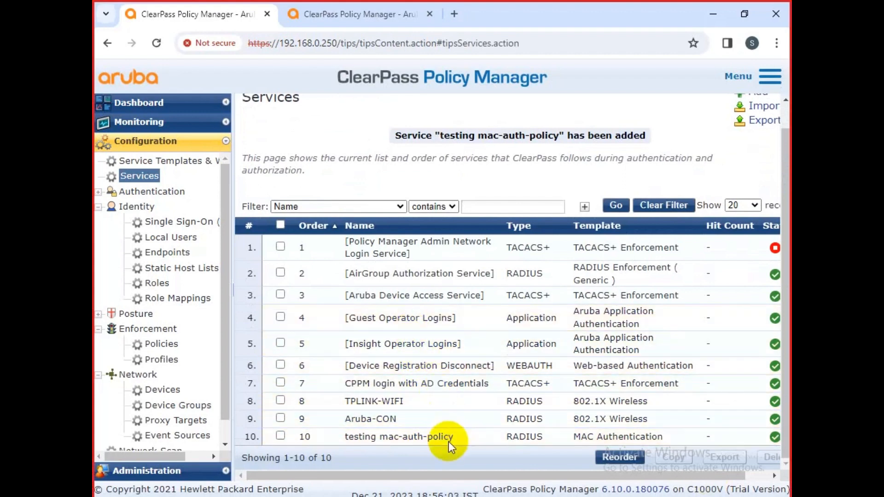
scroll(440, 285, down, 5)
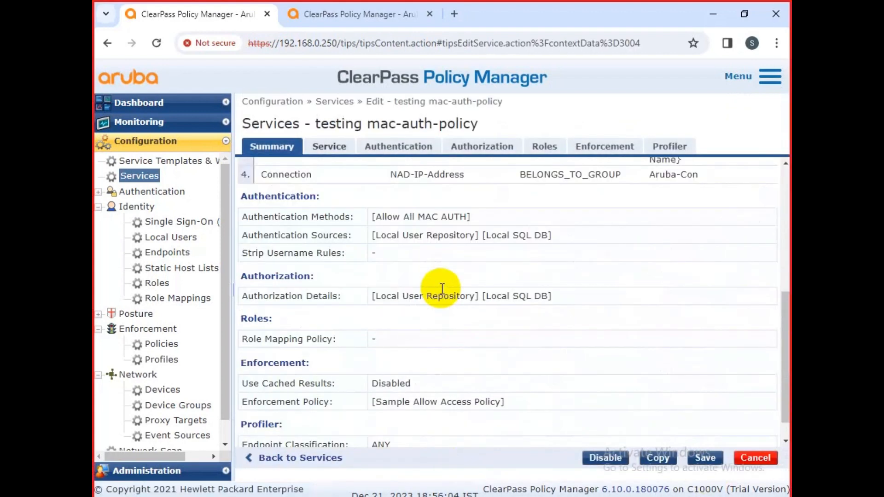
scroll(442, 289, up, 6)
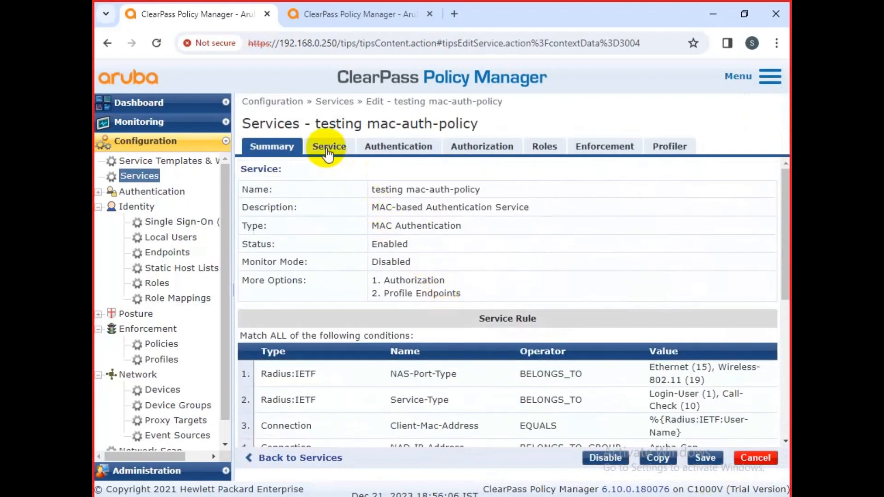
click(327, 147)
scroll(394, 280, down, 1)
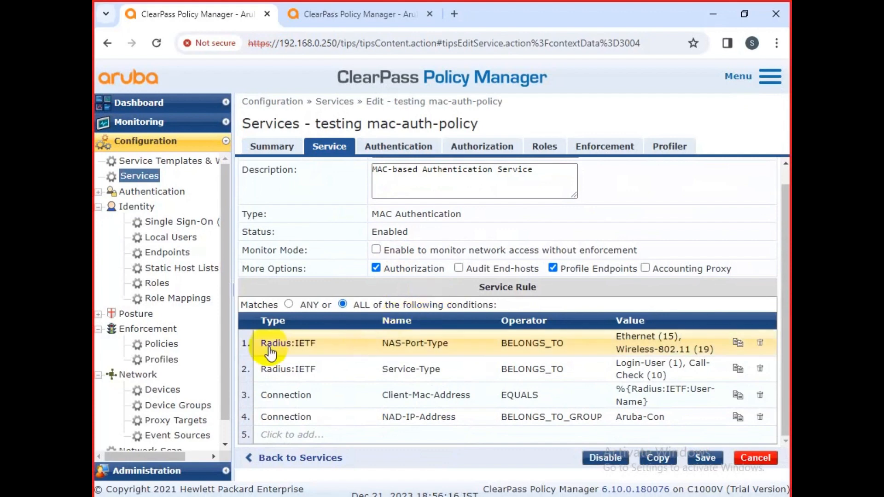
drag(239, 302, 370, 303)
drag(502, 302, 499, 297)
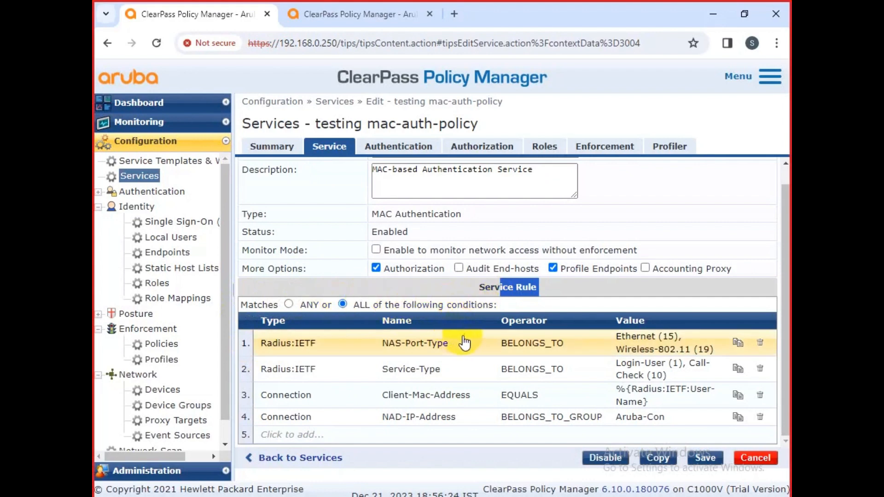
click(539, 307)
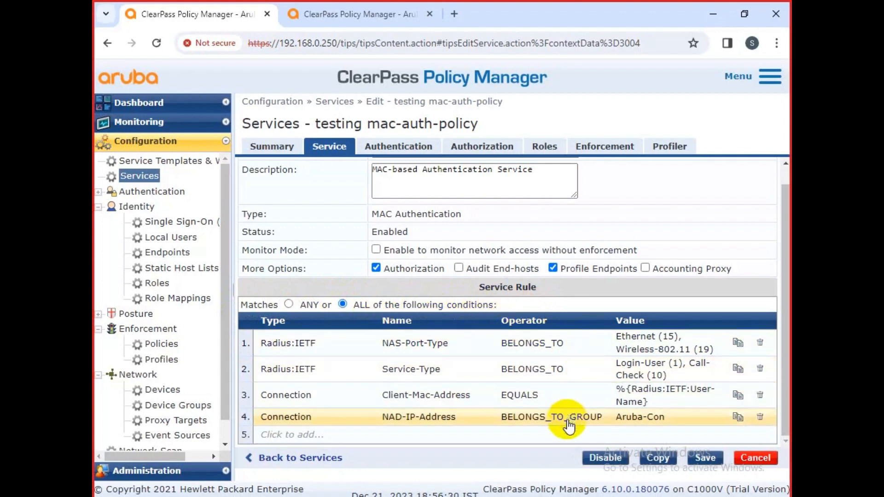
Step: Set the service rule to match ANY of its conditions and save the service
click(293, 306)
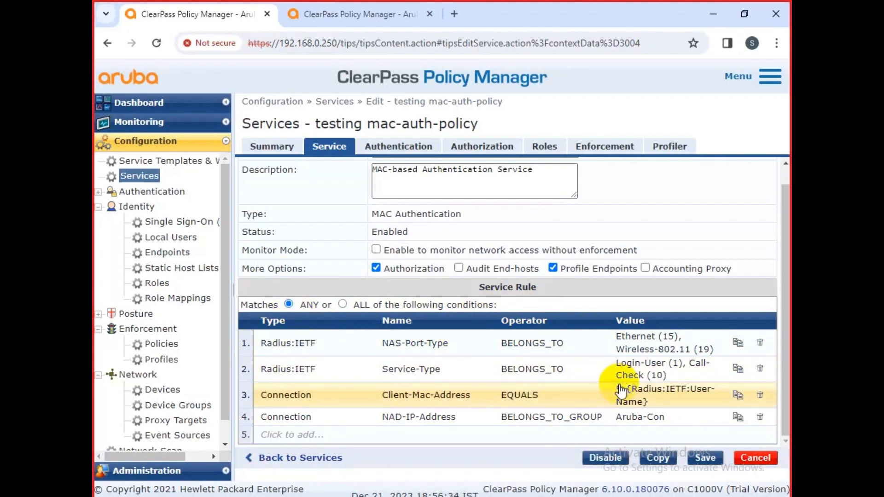
click(404, 305)
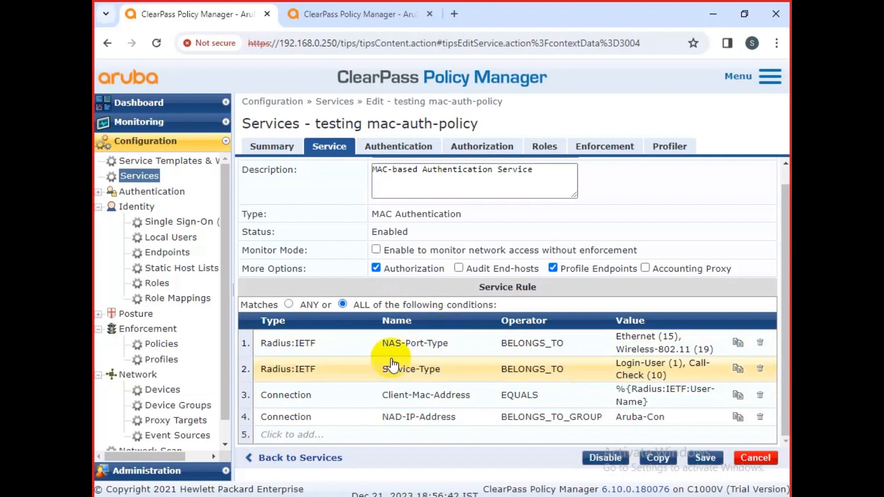
click(288, 305)
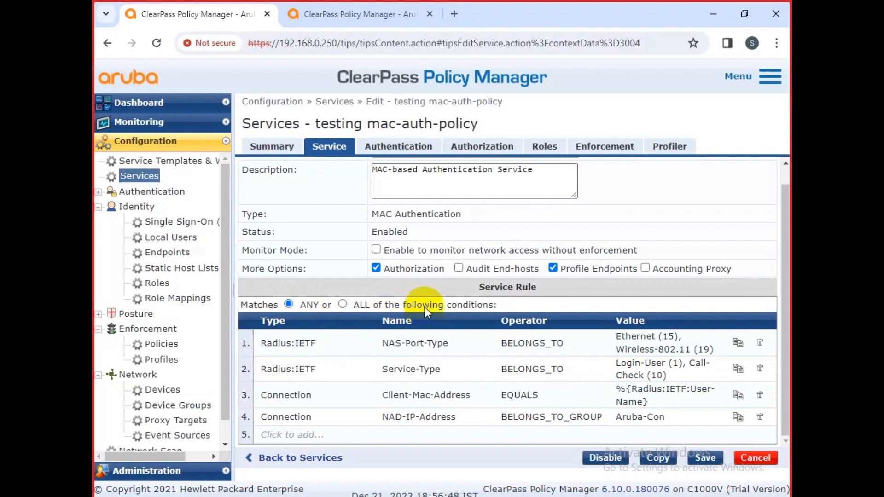
click(712, 458)
scroll(497, 354, down, 1)
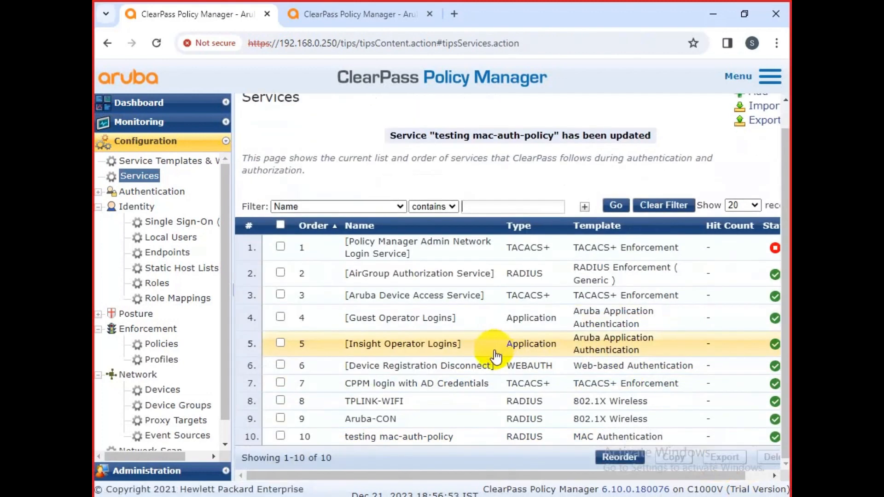
scroll(505, 369, up, 1)
scroll(479, 361, down, 1)
scroll(479, 364, down, 1)
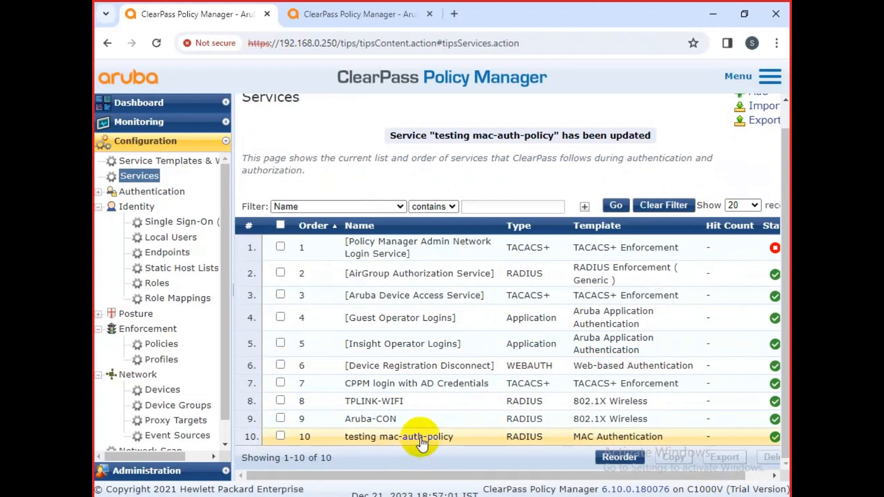
double_click(411, 436)
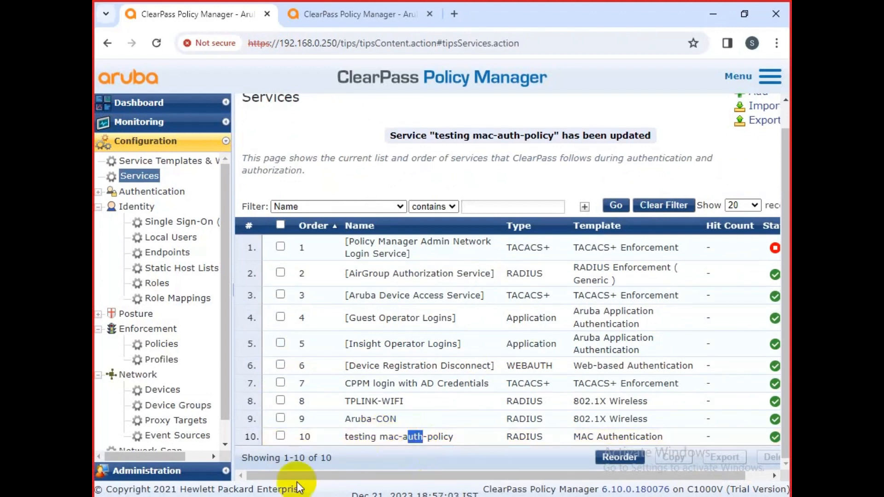
Step: Reorder the services so that testing mac-auth-policy sits at position 5, and save the new order
click(756, 458)
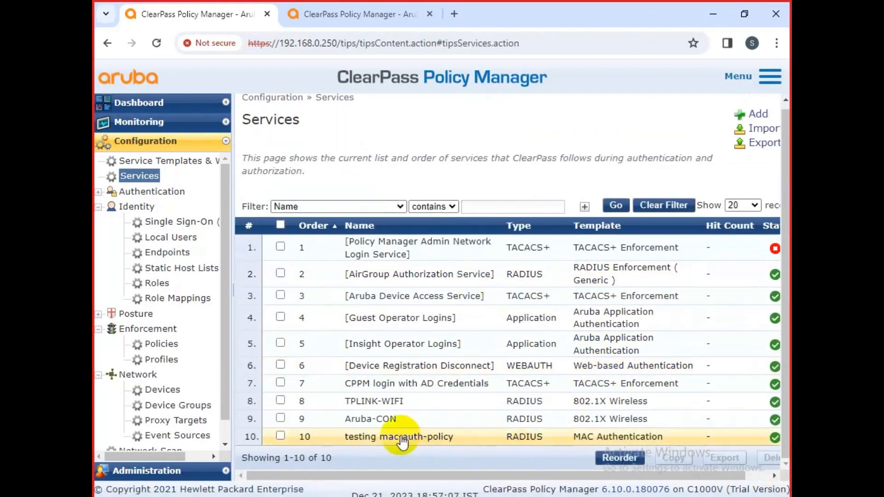
click(614, 457)
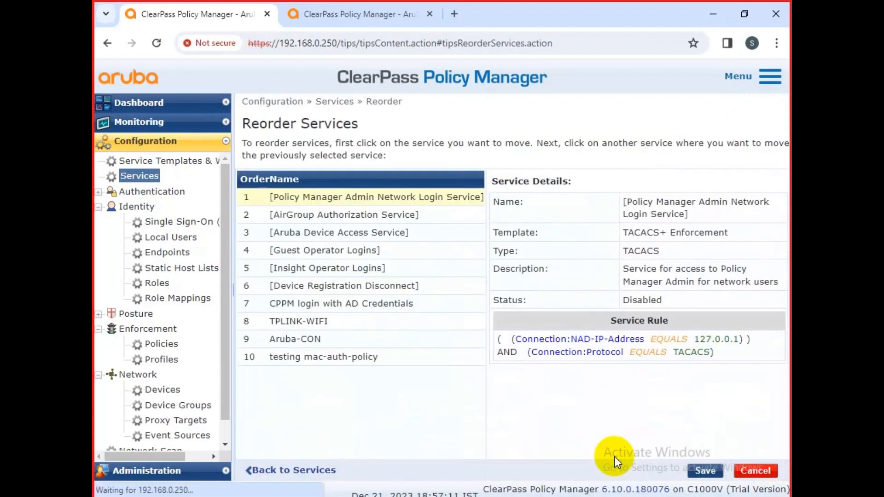
click(311, 357)
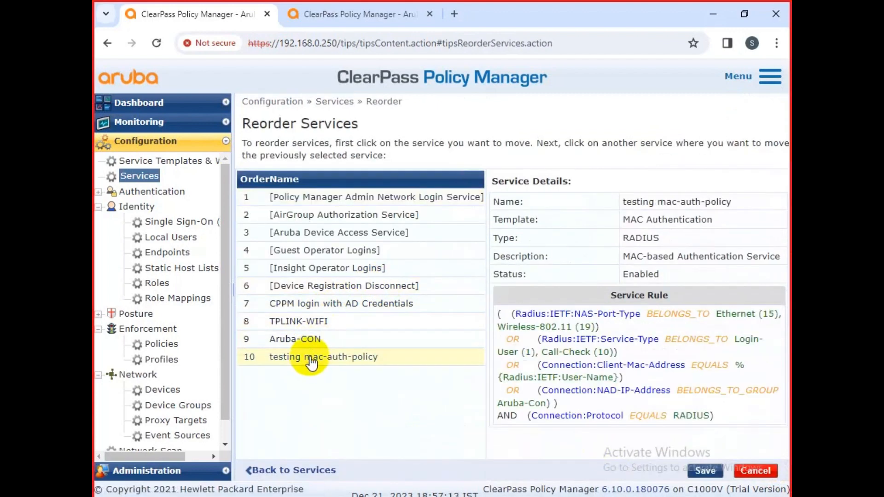
click(346, 251)
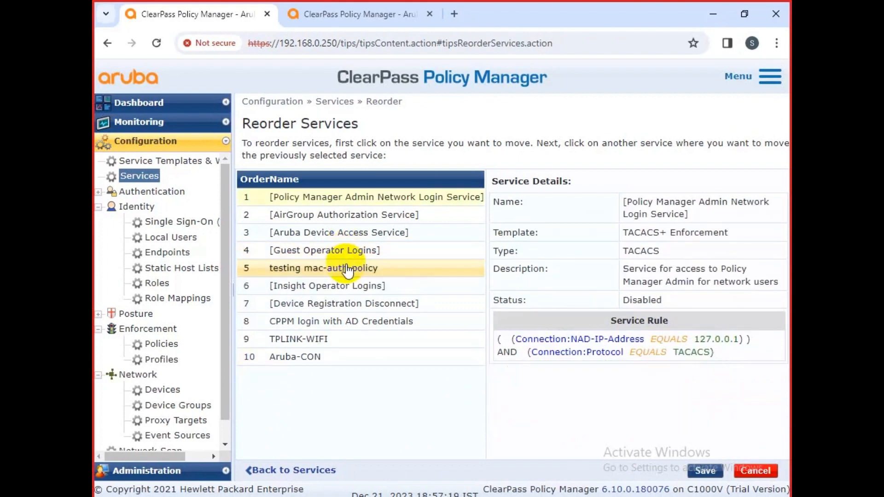
click(706, 471)
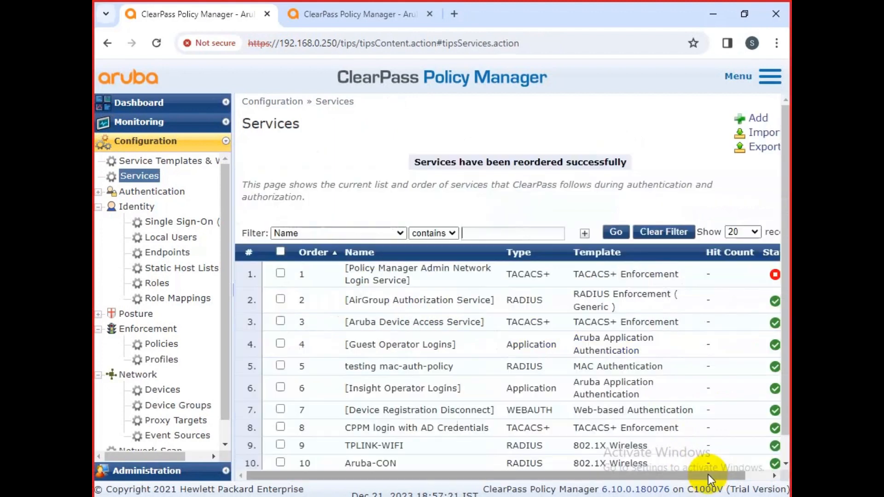
scroll(417, 415, down, 1)
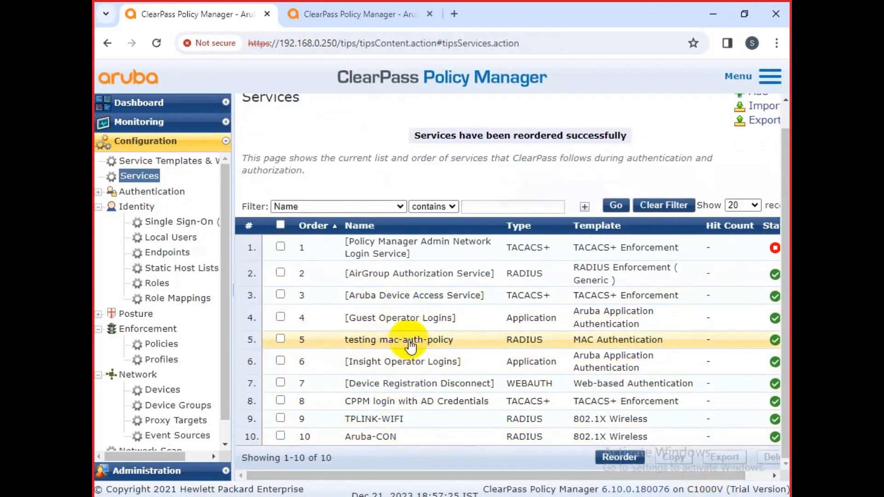
Step: Reopen the service reordering list and save the order again
click(618, 456)
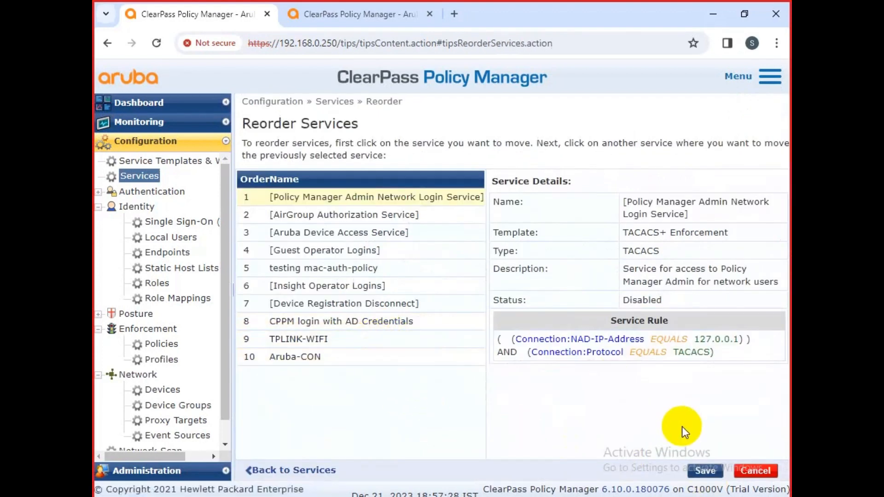
click(705, 471)
scroll(548, 400, down, 1)
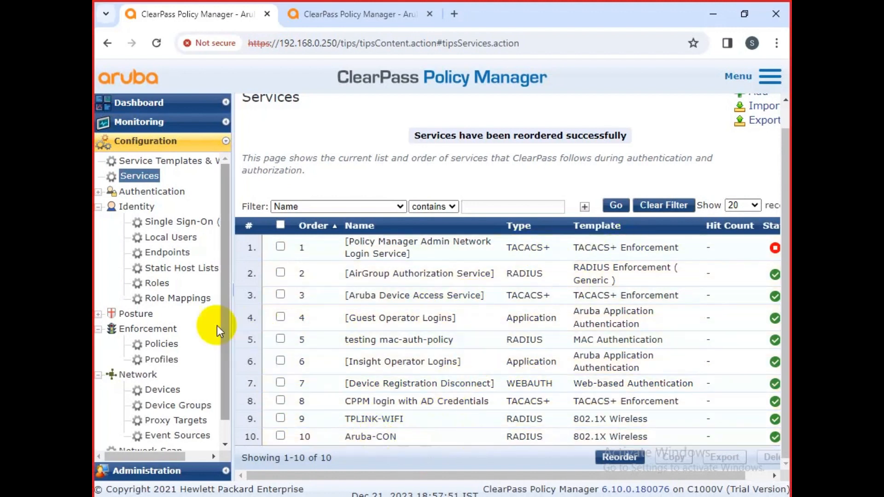
scroll(517, 338, up, 1)
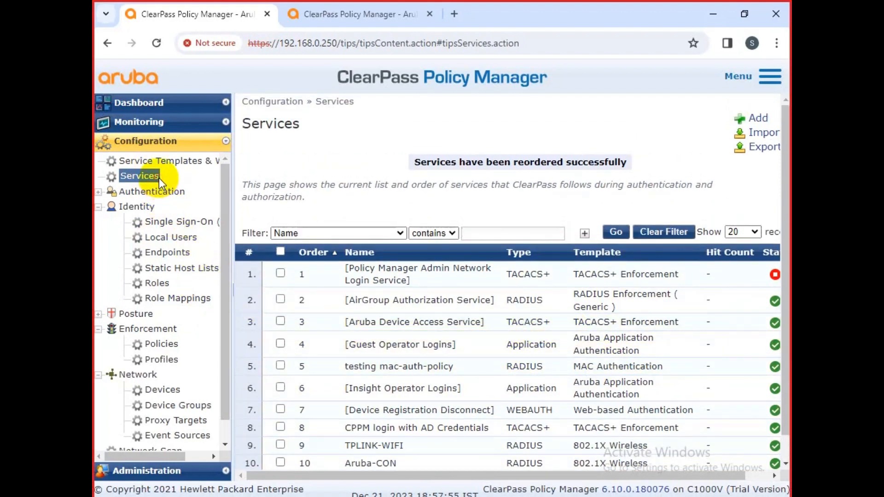
Step: Add a new service of type 802.1X Wired and name it "testing dot1x-wired-auth-policy"
click(760, 120)
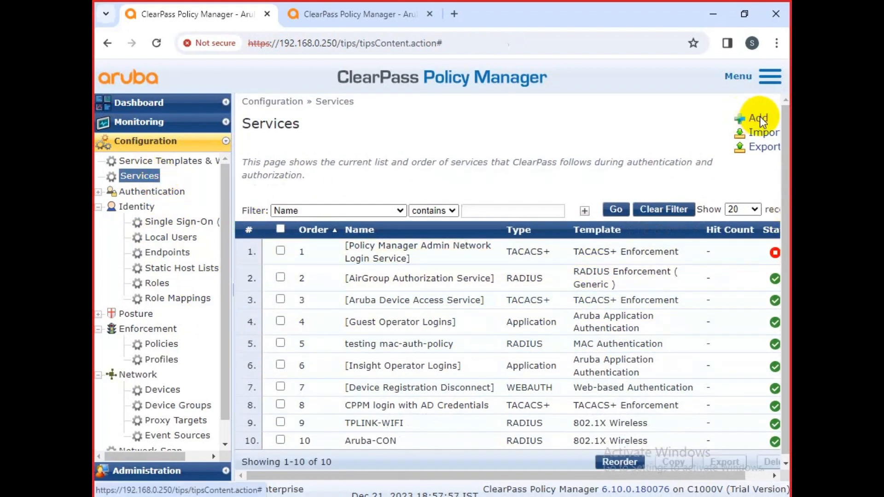
click(504, 172)
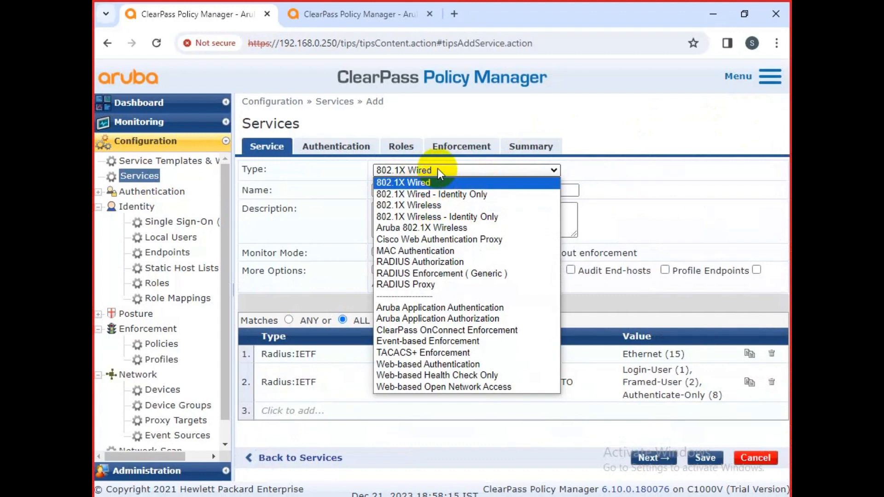
click(436, 182)
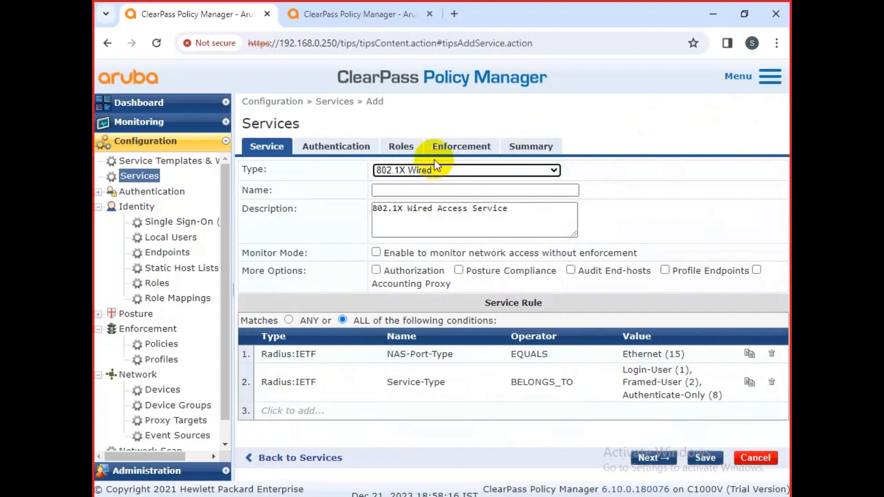
click(435, 189)
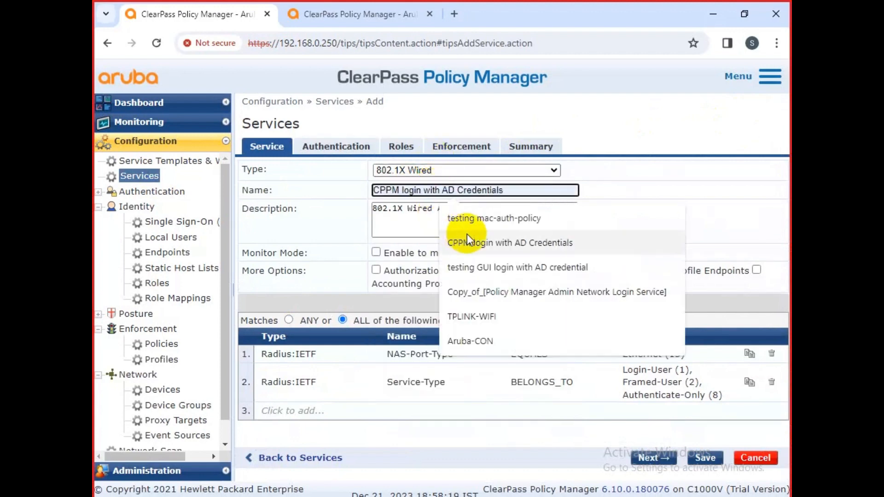
click(485, 217)
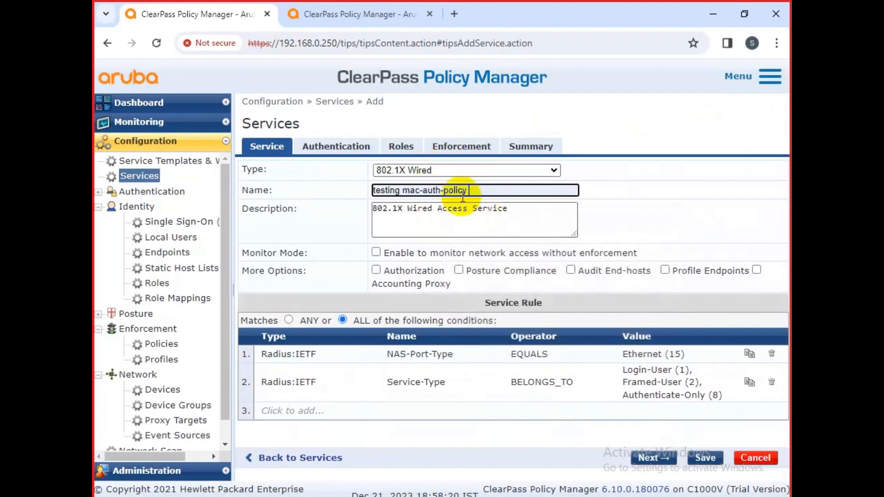
click(422, 190)
key(BackSpace)
key(BackSpace)
key(BackSpace)
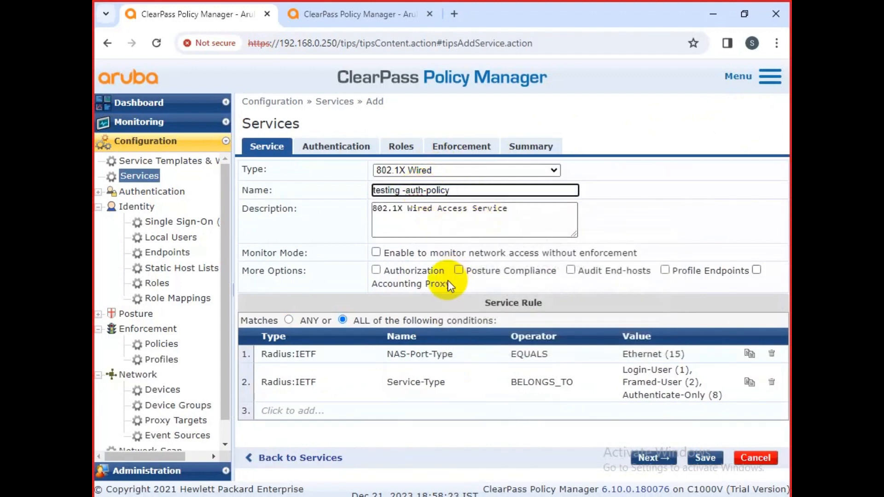
text(dot1)
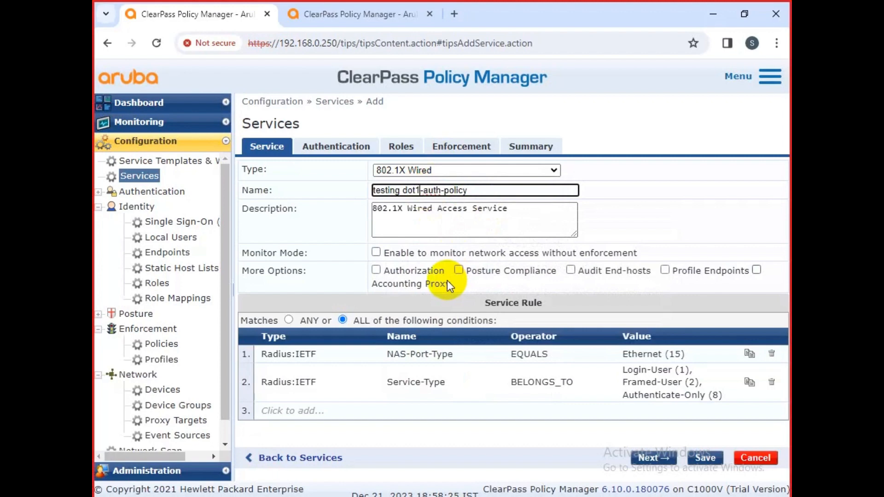
text(x-wired)
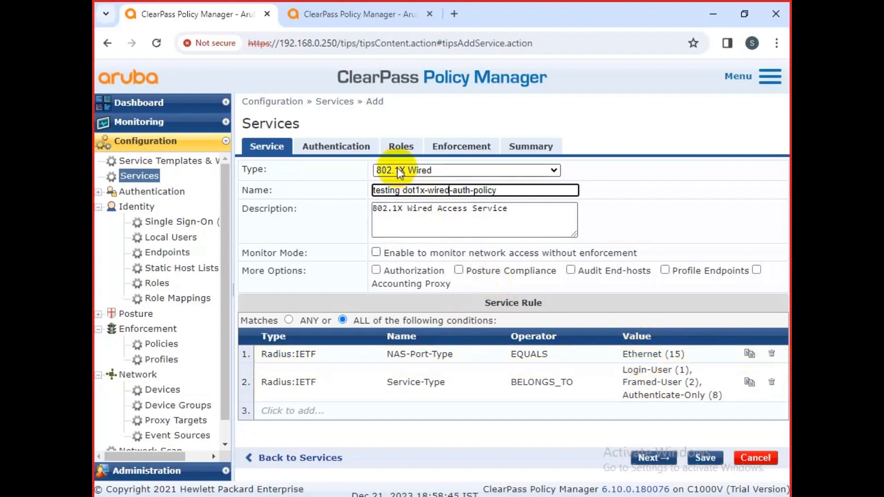
Step: Enable Authorization and Profile Endpoints, and set the profiler to Any Category / OS Family / Name with the [Cisco - Bounce-Host-Port] RADIUS CoA action
click(376, 269)
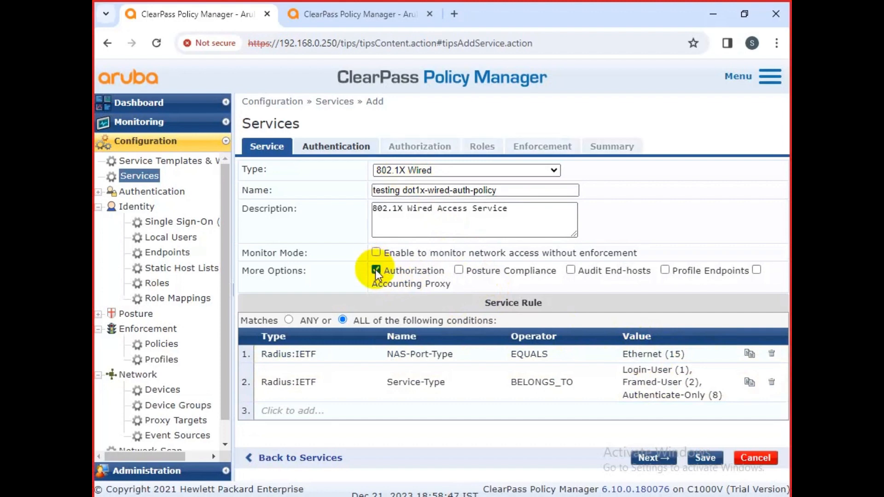
click(666, 270)
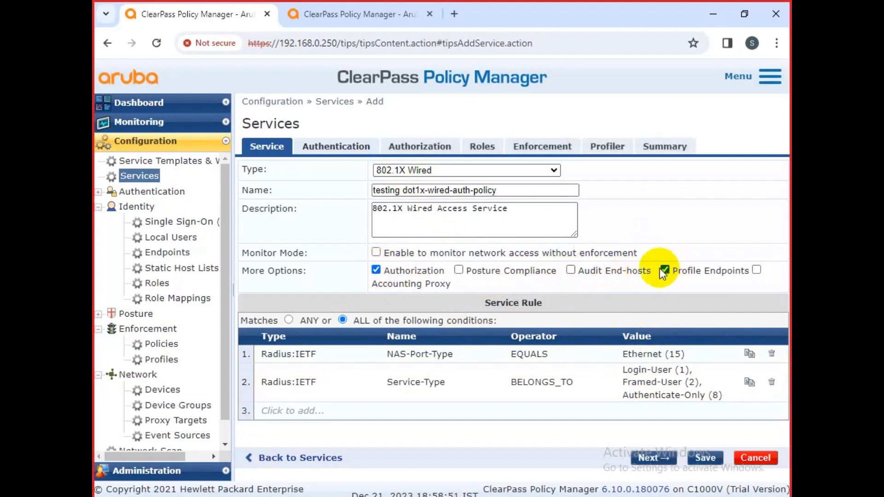
click(608, 146)
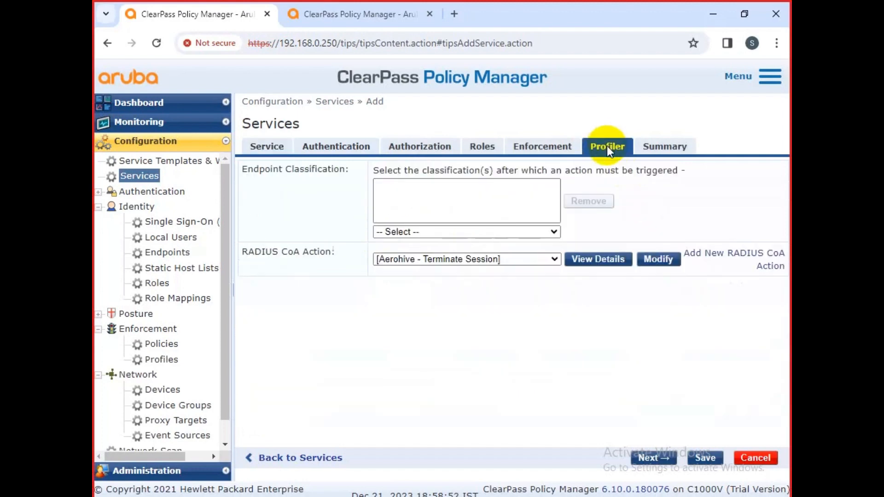
click(527, 232)
click(510, 257)
click(510, 257)
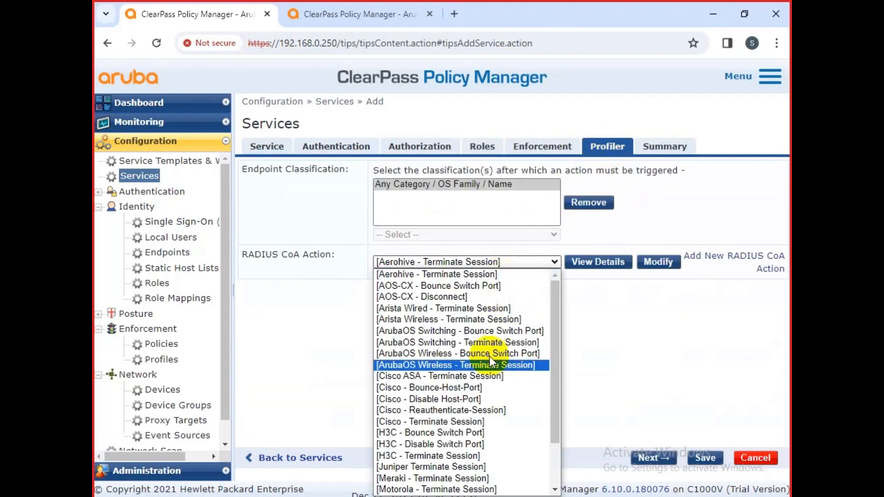
click(479, 388)
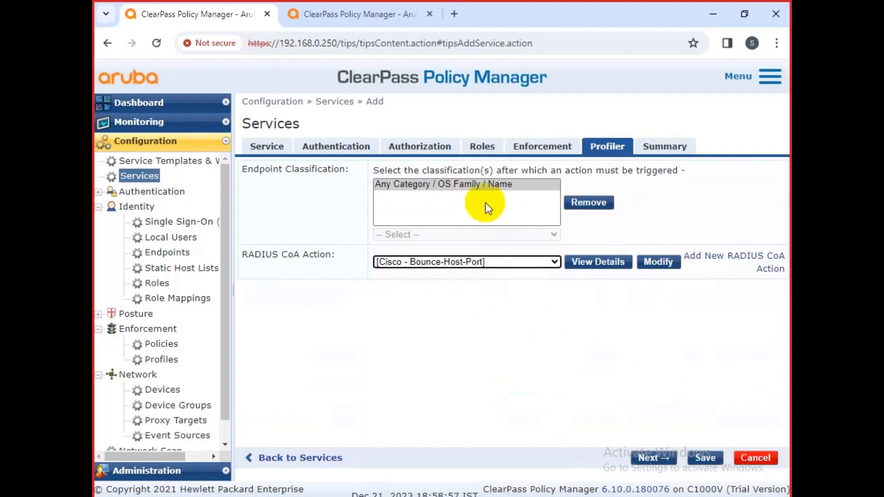
Step: Review the default EAP authentication methods of the new service, including EAP PEAP, EAP TLS With CN Check, EAP TTLS and EAP MSCHAPv2
click(330, 146)
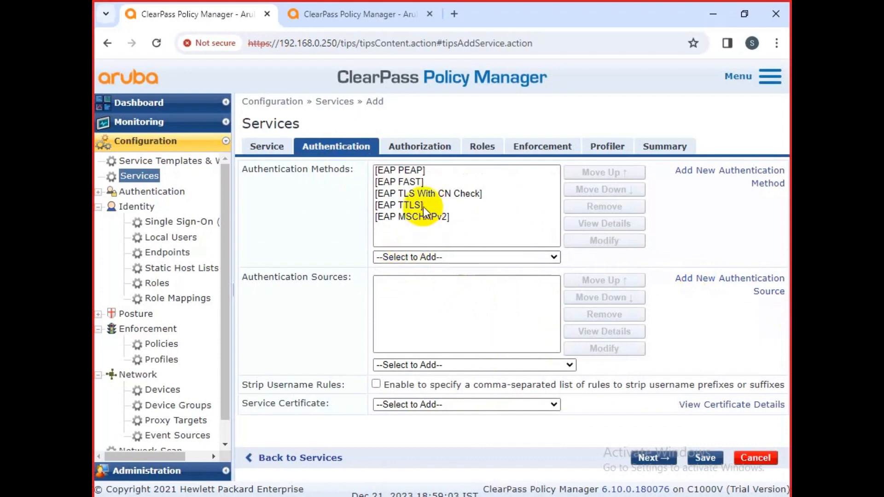
click(422, 195)
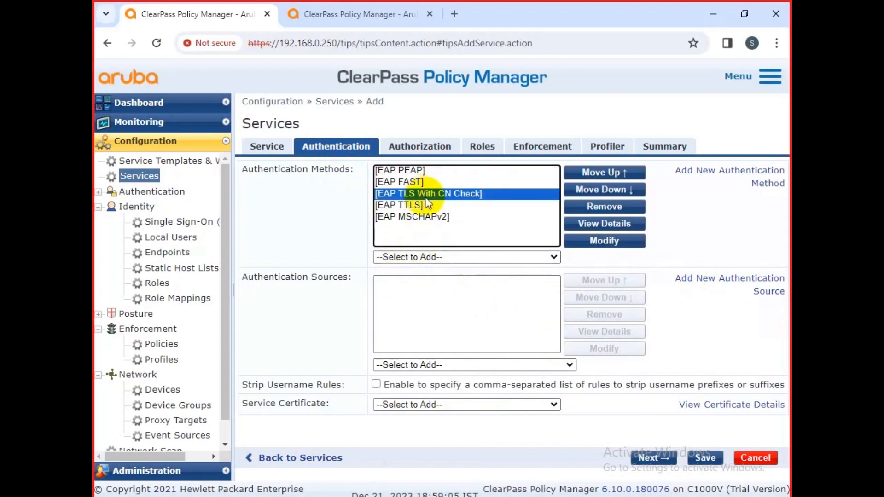
click(408, 172)
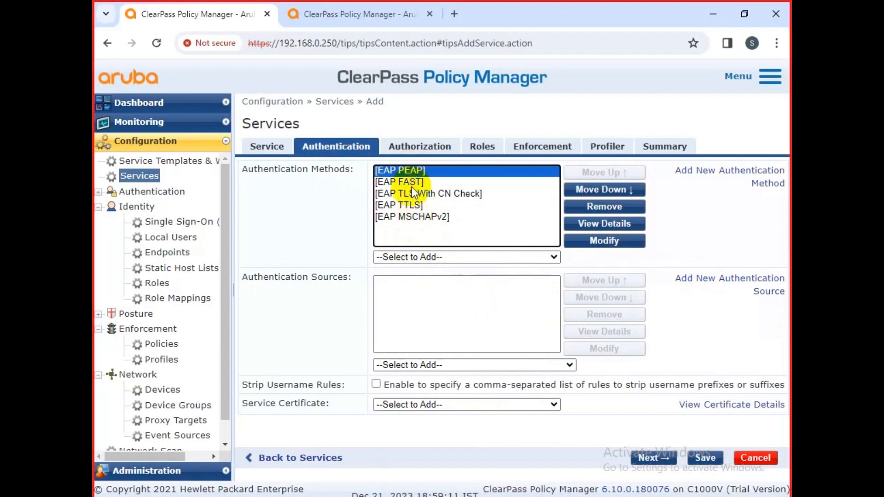
click(408, 203)
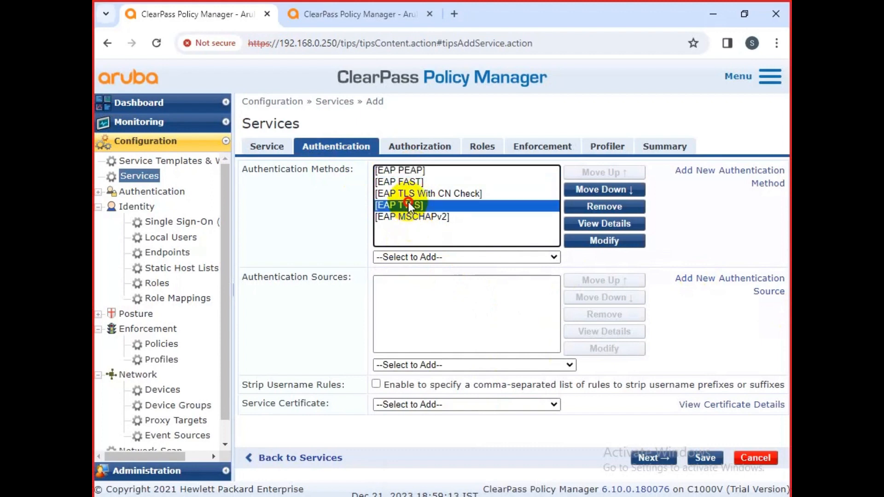
click(408, 171)
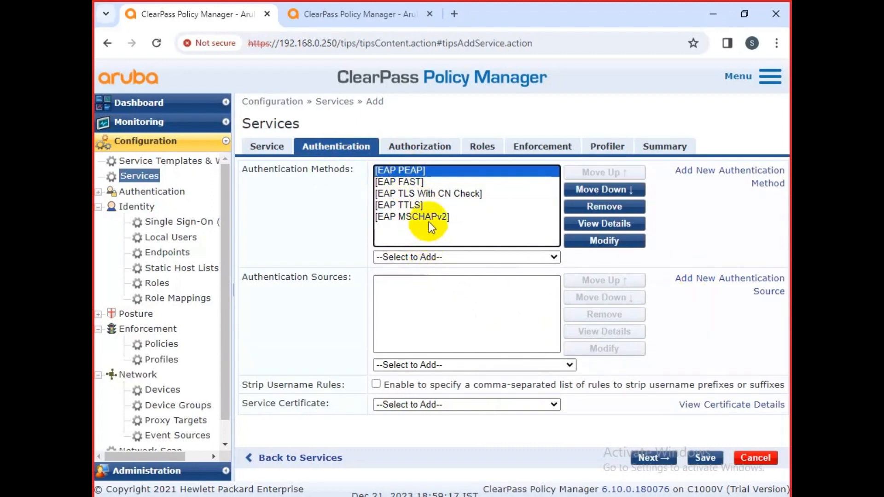
click(427, 194)
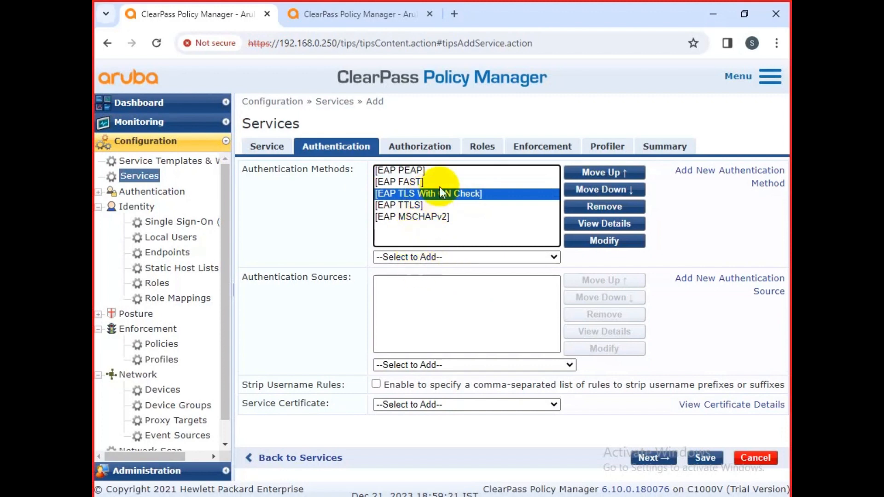
click(457, 218)
Step: Add the [Allow All MAC AUTH] authentication method to the service and remove it again
click(437, 256)
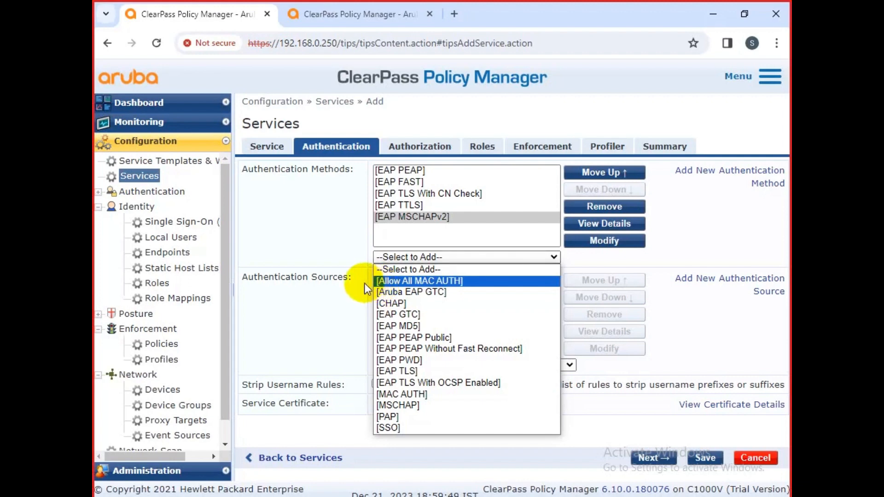
click(416, 282)
click(419, 228)
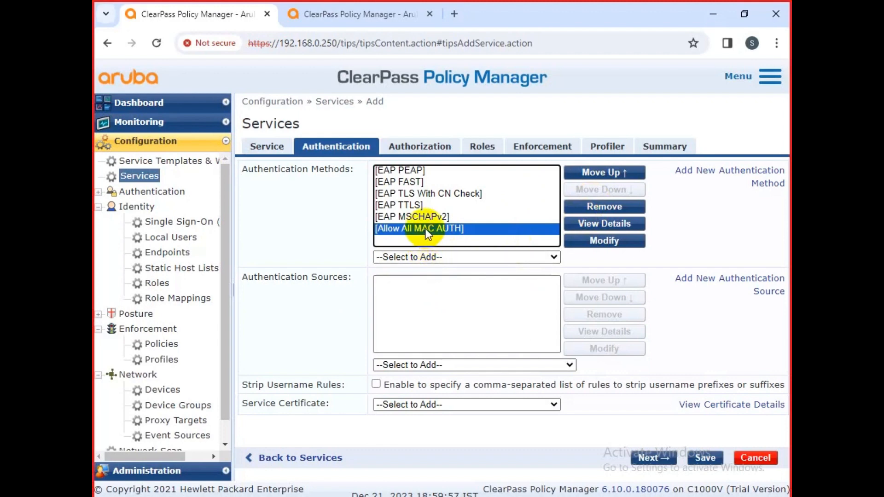
click(603, 207)
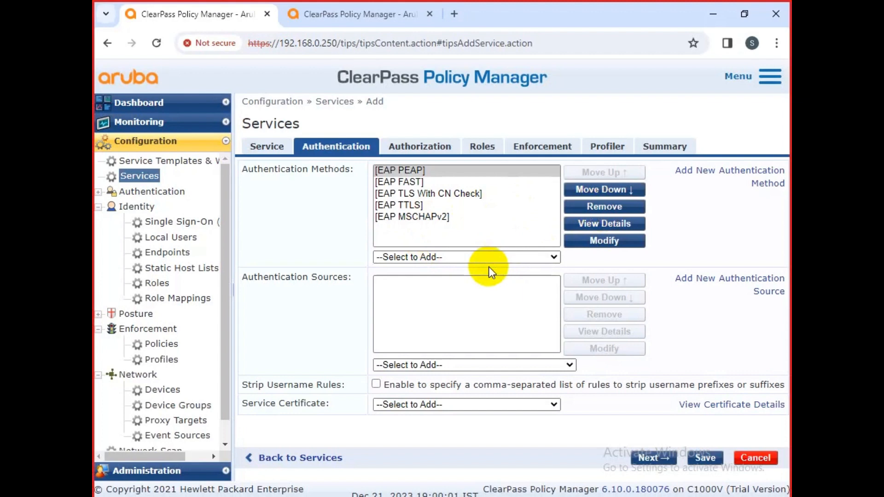
Step: Add [Local User Repository] [Local SQL DB] as the authentication source of the wired service
click(476, 365)
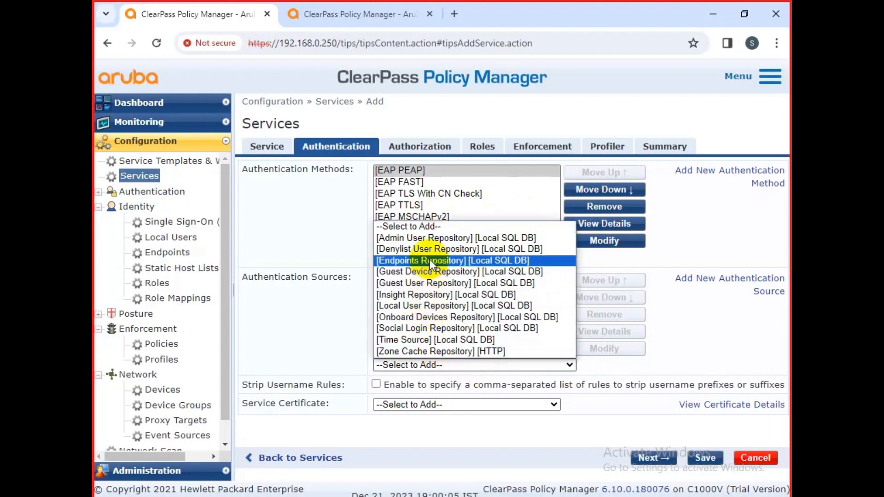
click(427, 307)
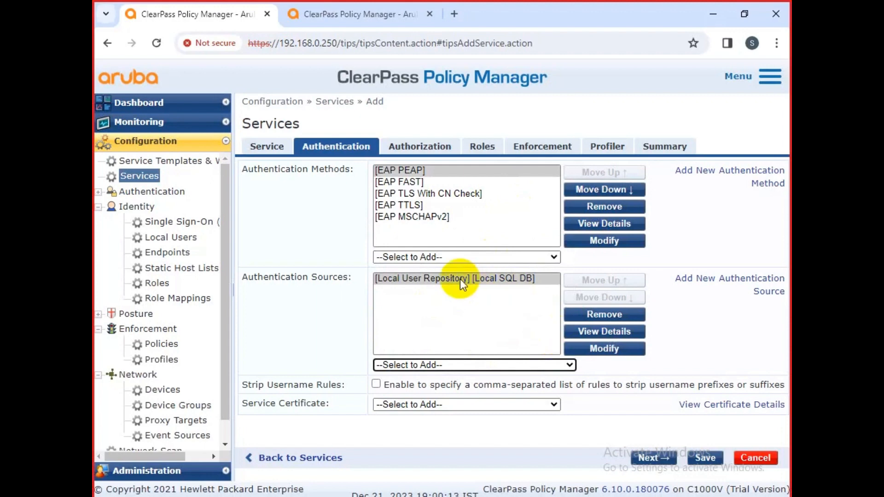
Step: Add [Local User Repository] [Local SQL DB] as an additional authorization source of the wired service
click(443, 146)
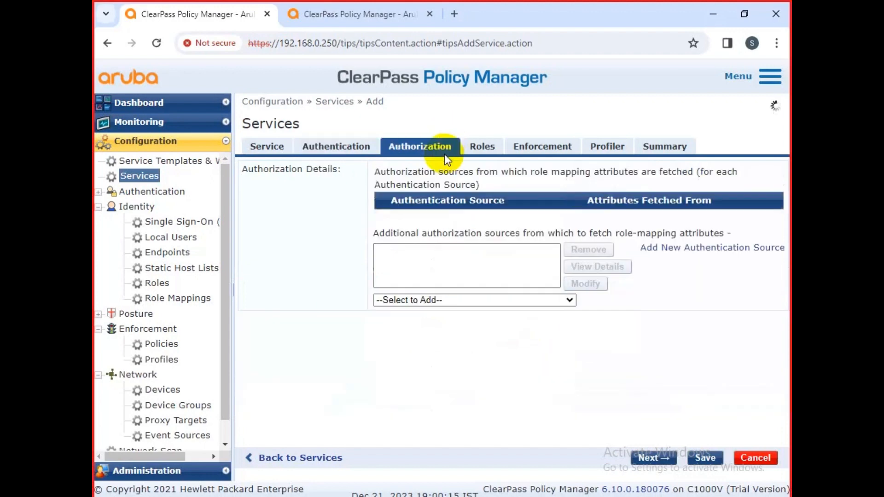
click(480, 317)
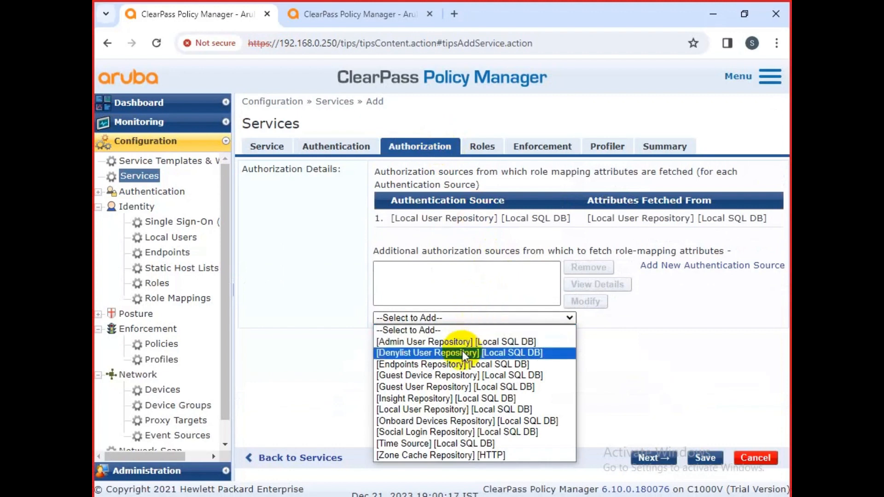
click(444, 408)
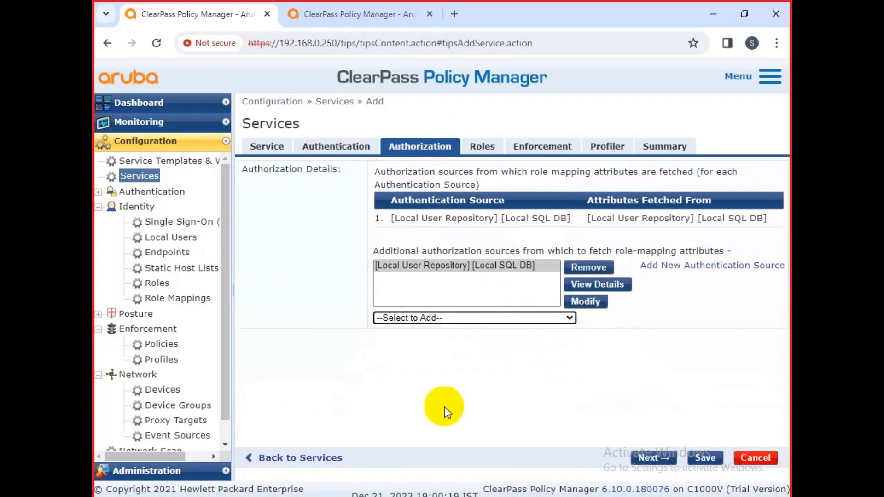
Step: Check the wired service's role mapping, enforcement policy and profiler settings, and save the new service
click(477, 147)
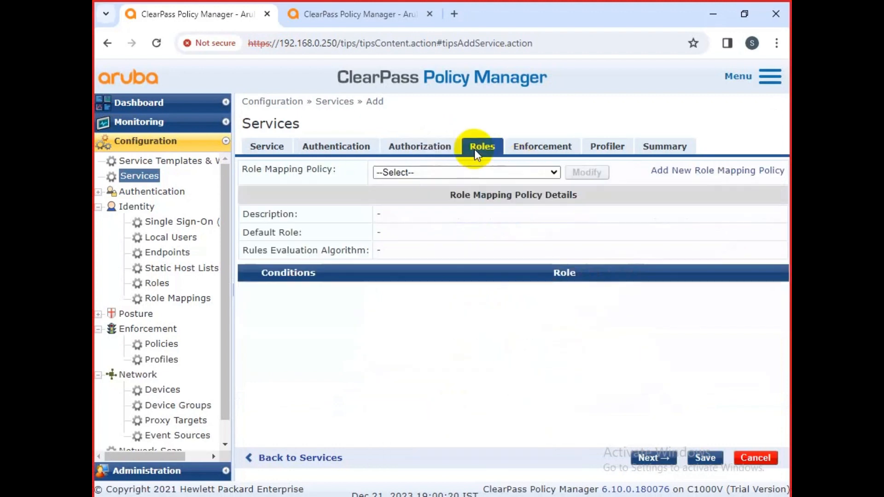
click(521, 149)
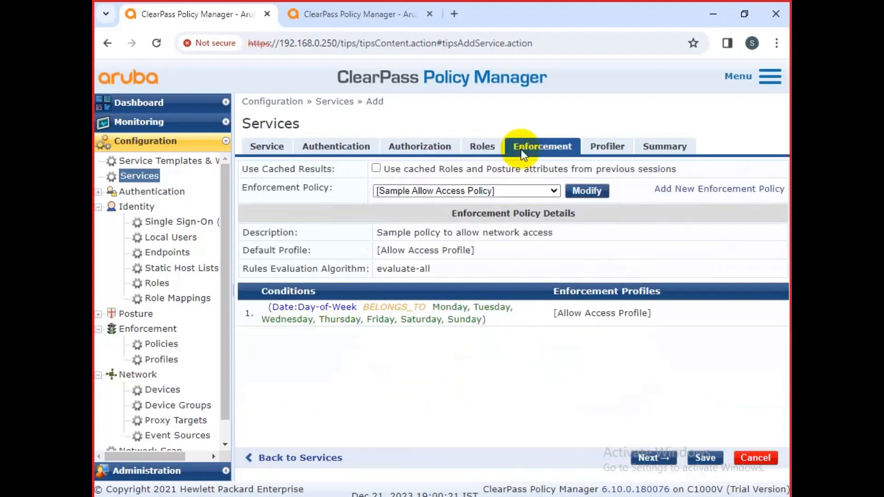
click(580, 190)
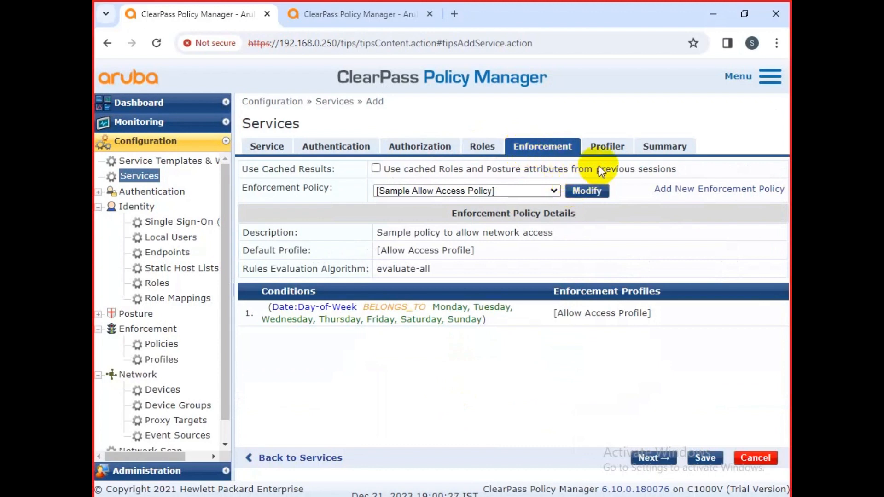
click(607, 146)
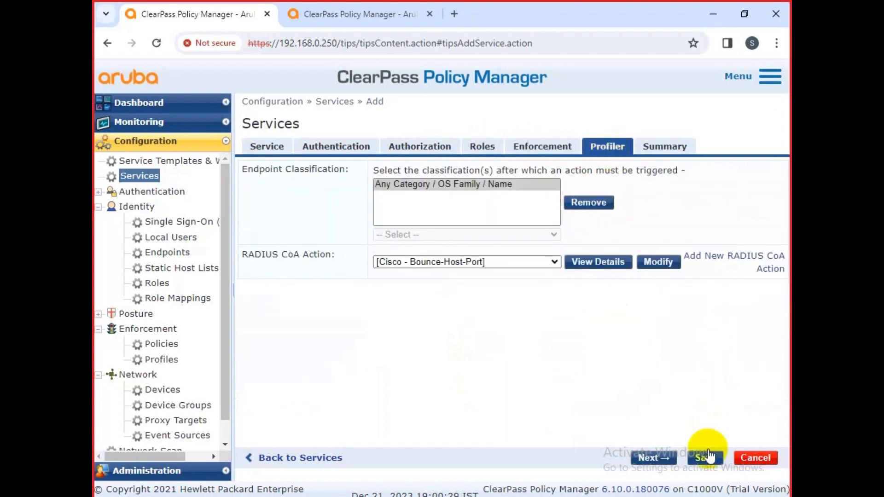
click(704, 457)
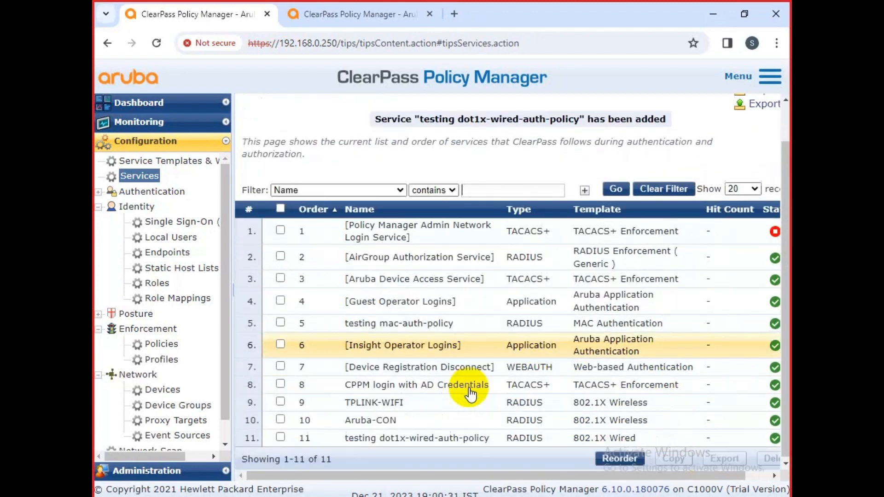
Step: Reopen the "testing dot1x-wired-auth-policy" service and review its summary and service rule conditions
click(426, 438)
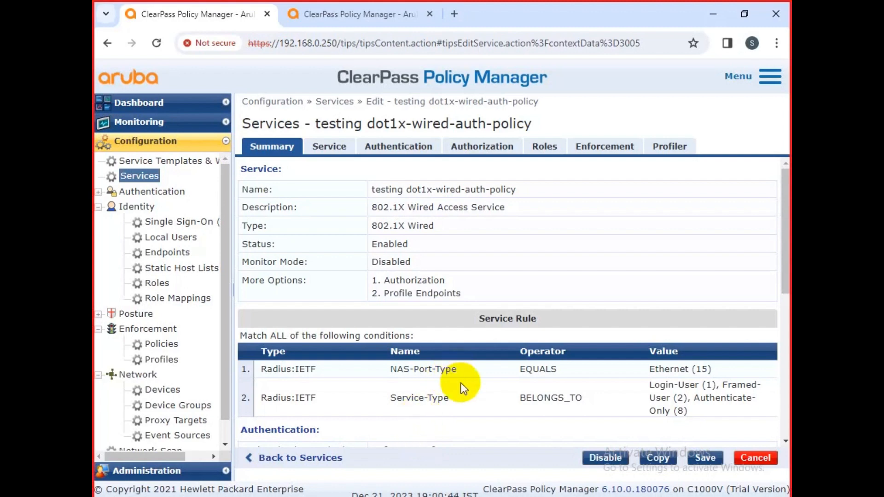
scroll(462, 385, down, 2)
scroll(328, 292, up, 2)
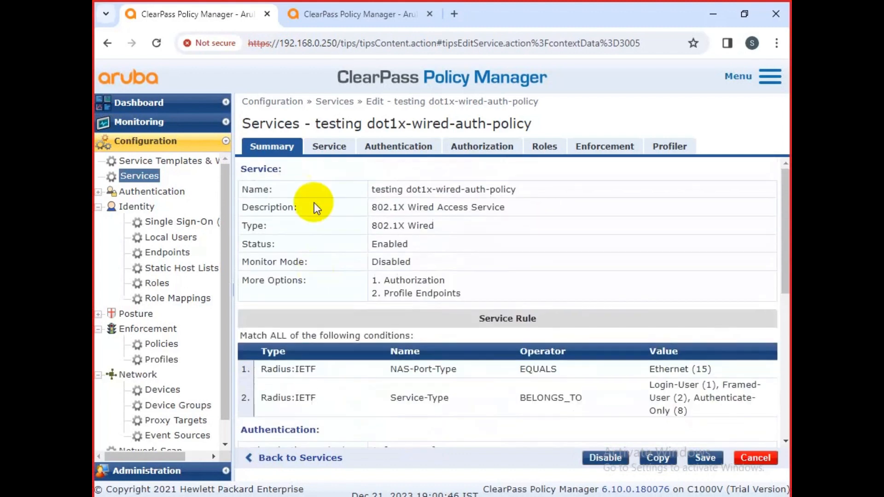
click(328, 147)
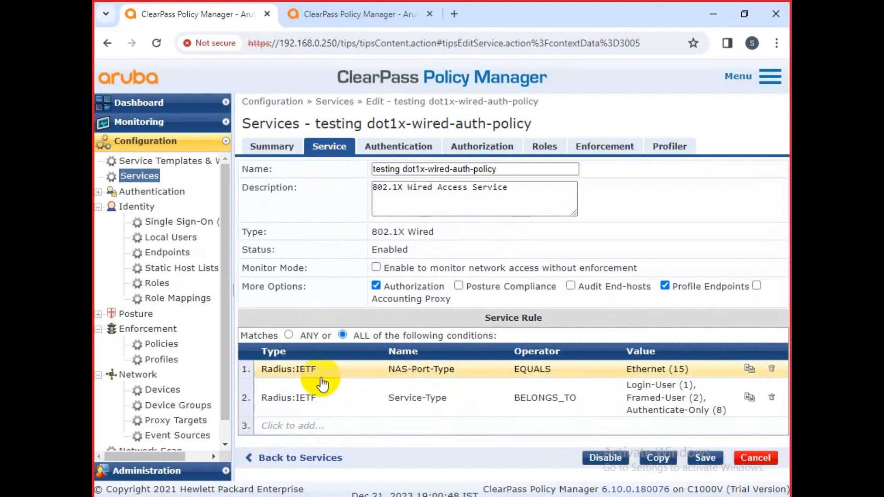
Step: Try to add a third service rule condition of type Connection, name Client-Mac-Address and operator BELONGS_TO_GROUP
click(316, 427)
click(394, 439)
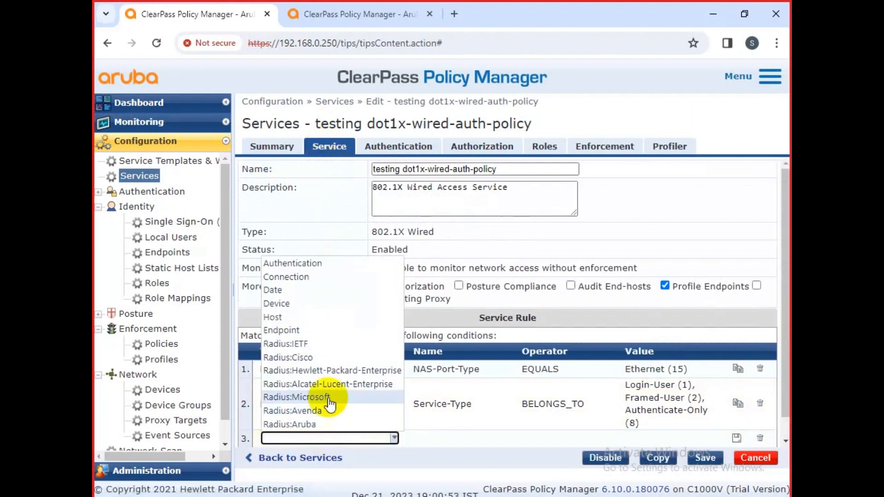
click(332, 277)
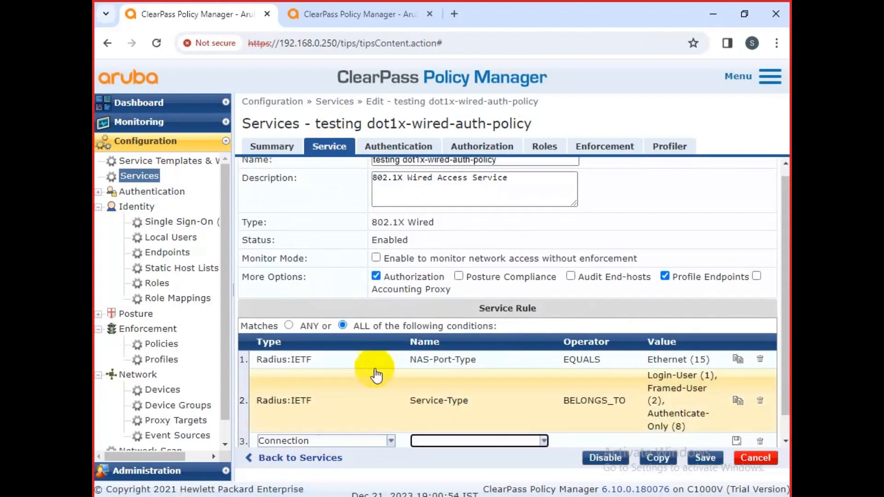
click(544, 441)
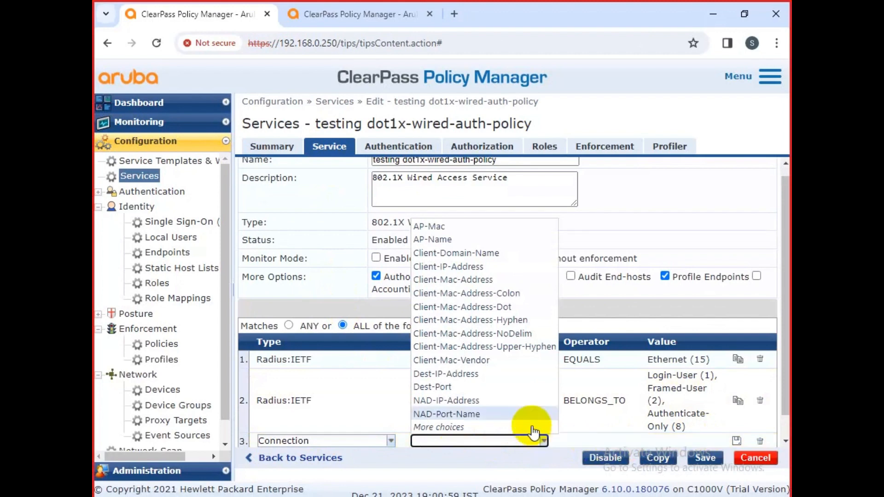
click(477, 279)
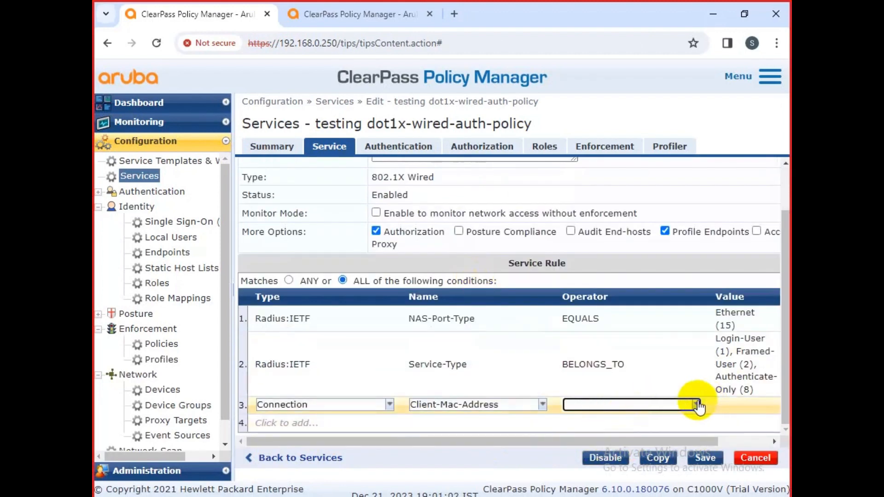
click(696, 405)
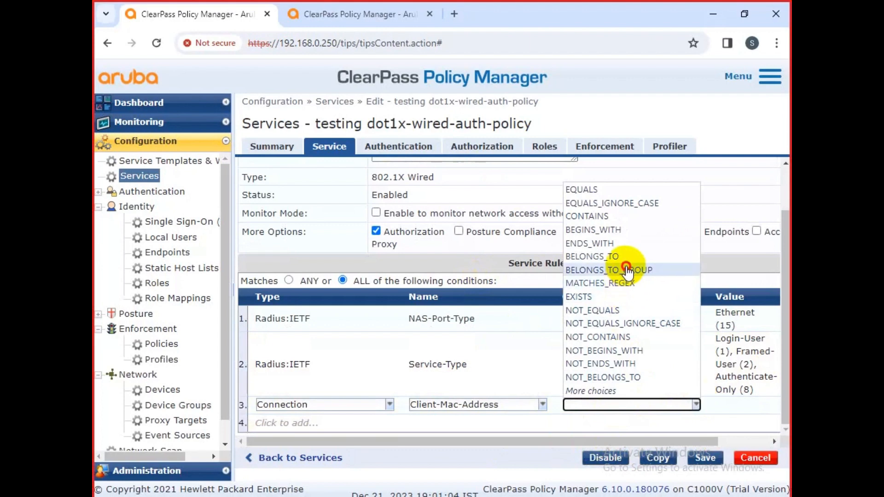
click(626, 270)
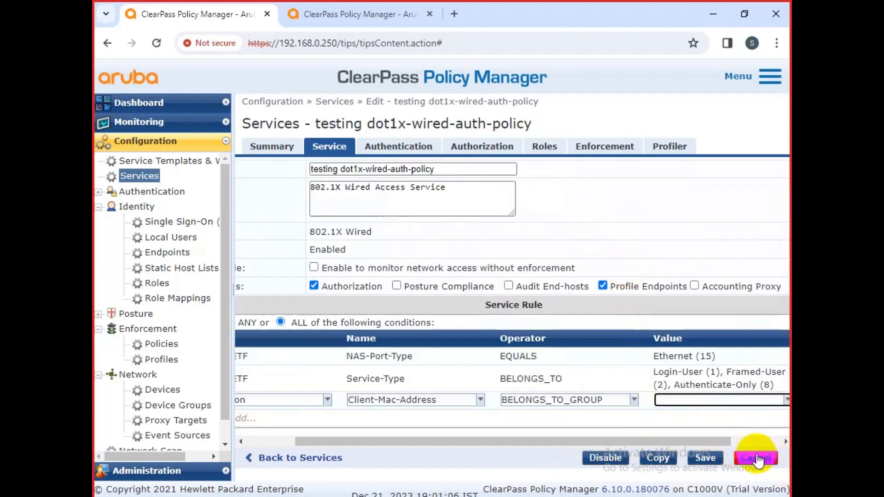
Step: Try to choose a value for the Client-Mac-Address group condition, declining to discard the unsaved changes
click(784, 400)
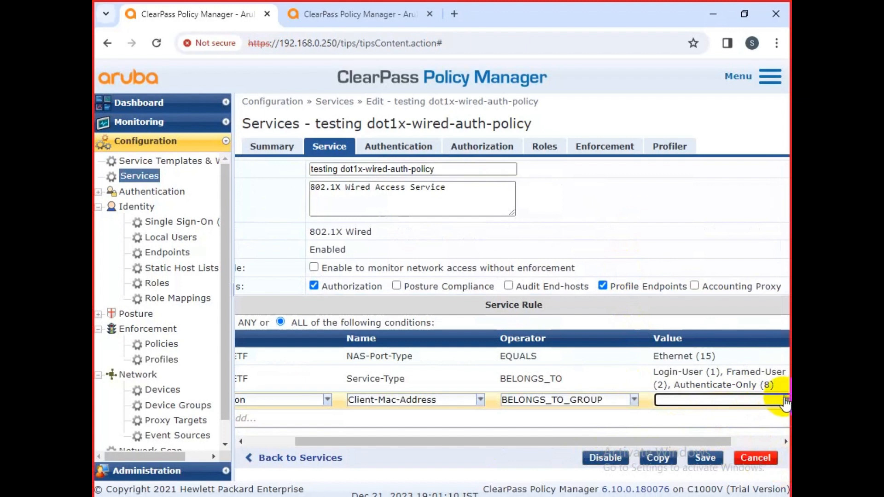
click(784, 400)
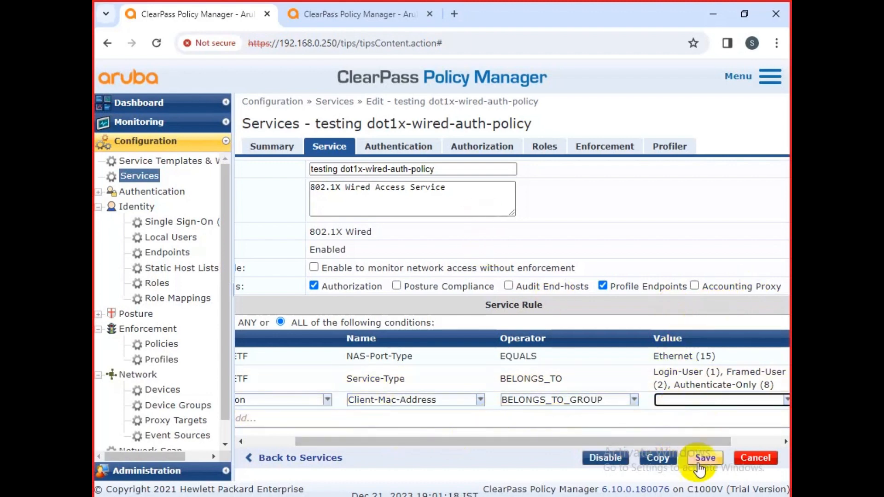
click(756, 458)
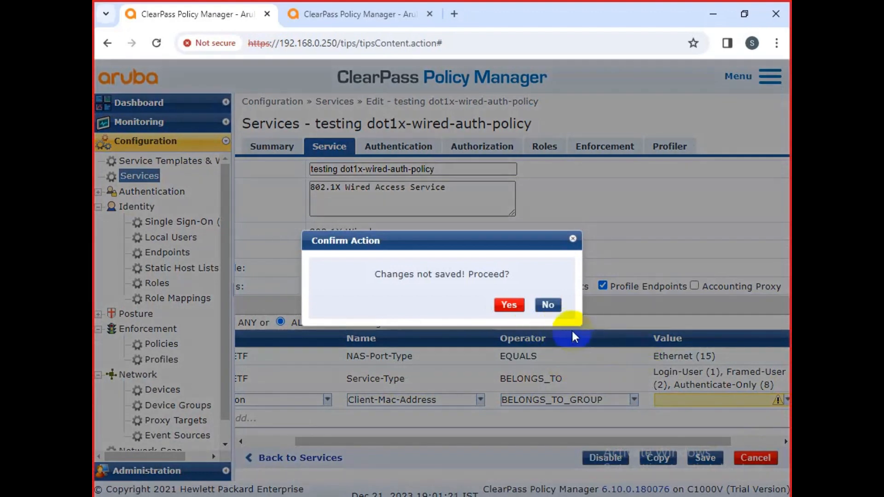
click(546, 305)
click(720, 401)
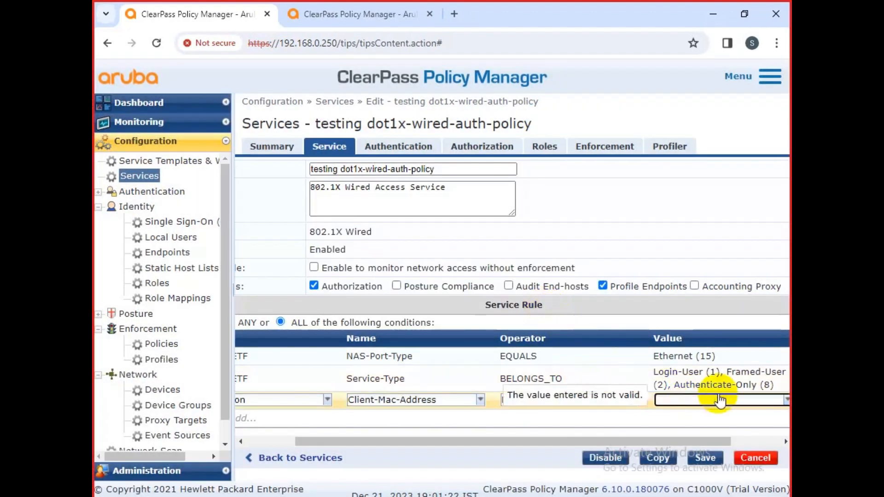
click(786, 400)
click(485, 418)
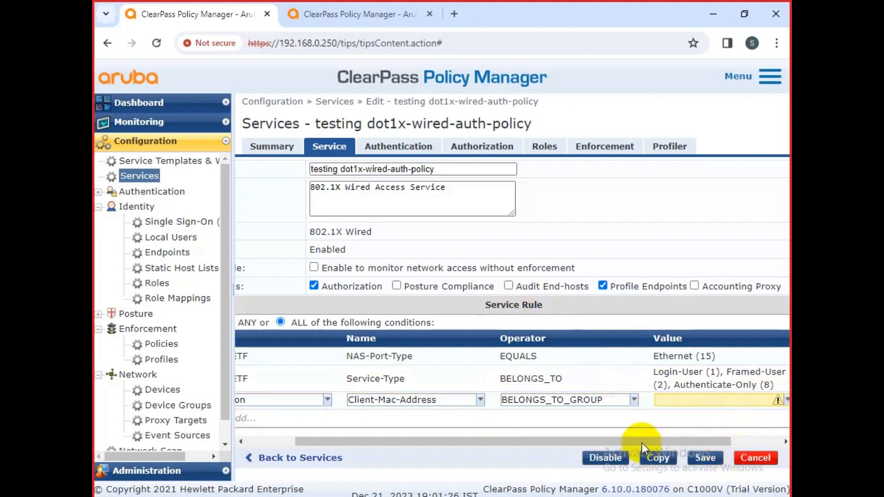
Step: Delete the incomplete Client-Mac-Address condition from the service rule and save the wired service
drag(642, 443, 430, 442)
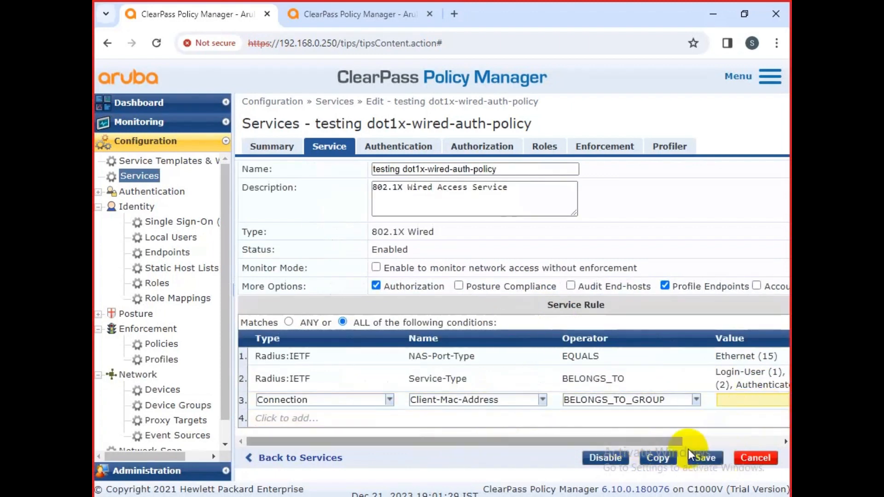
drag(654, 442, 778, 442)
click(773, 401)
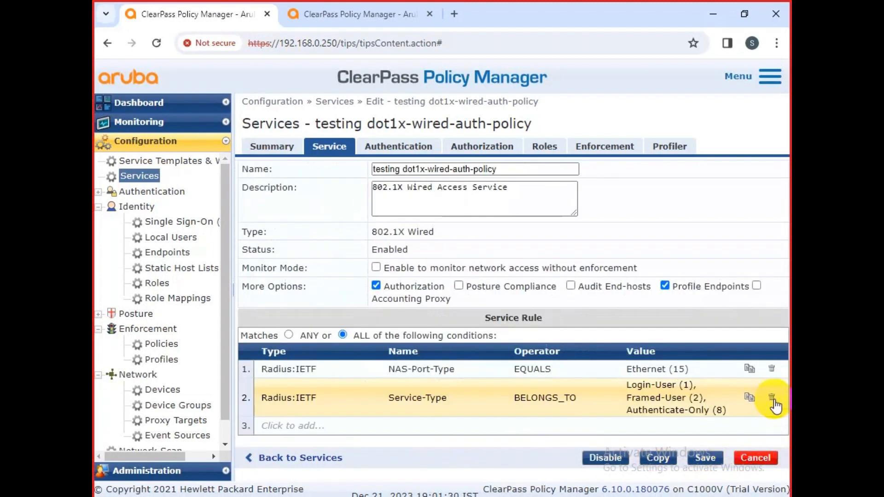
click(722, 459)
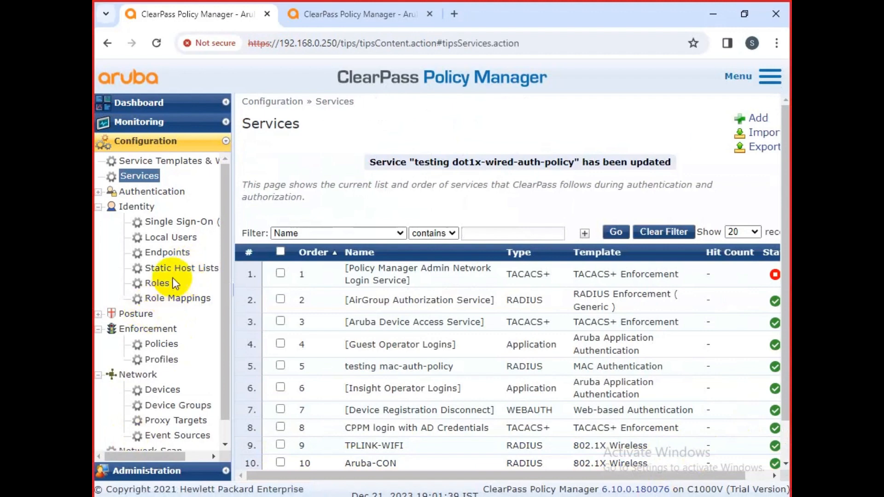
Step: Start a new static host list named "system mac list" with host format List and host type MAC Address
click(184, 268)
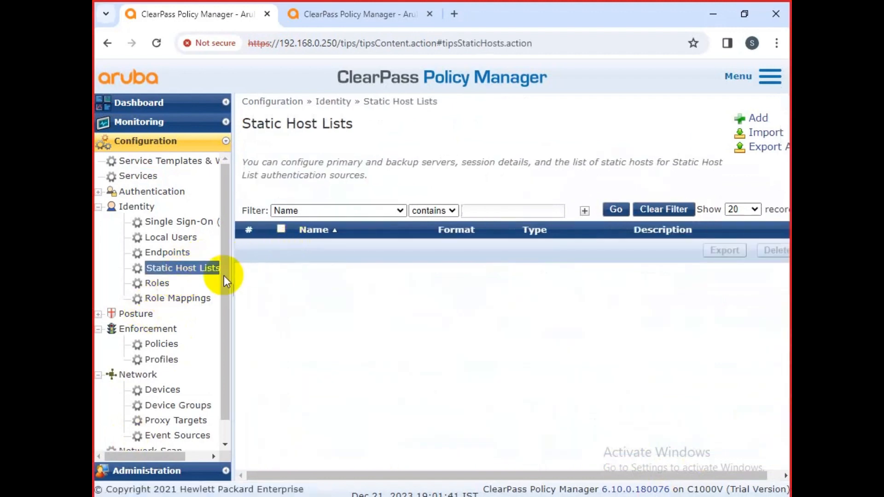
click(756, 118)
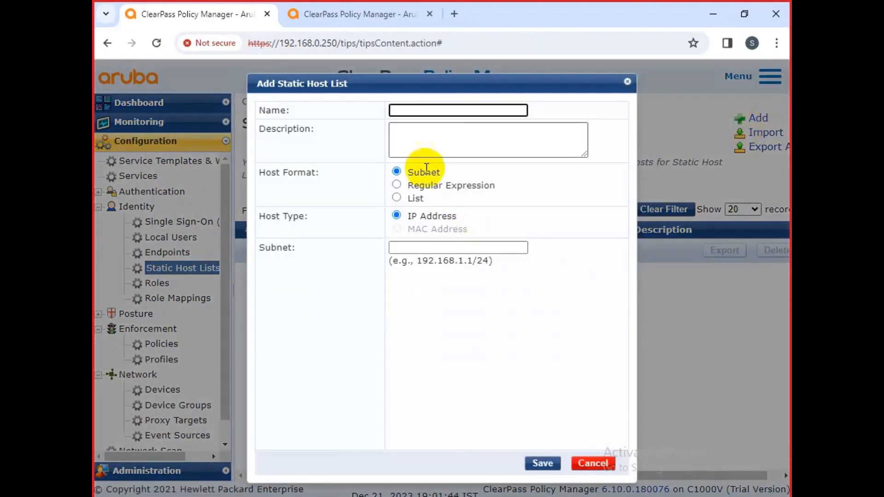
click(427, 111)
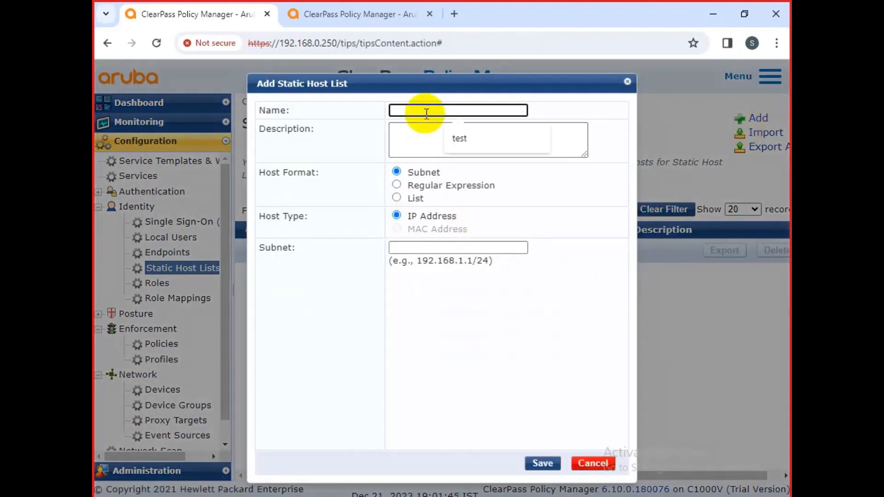
text(system )
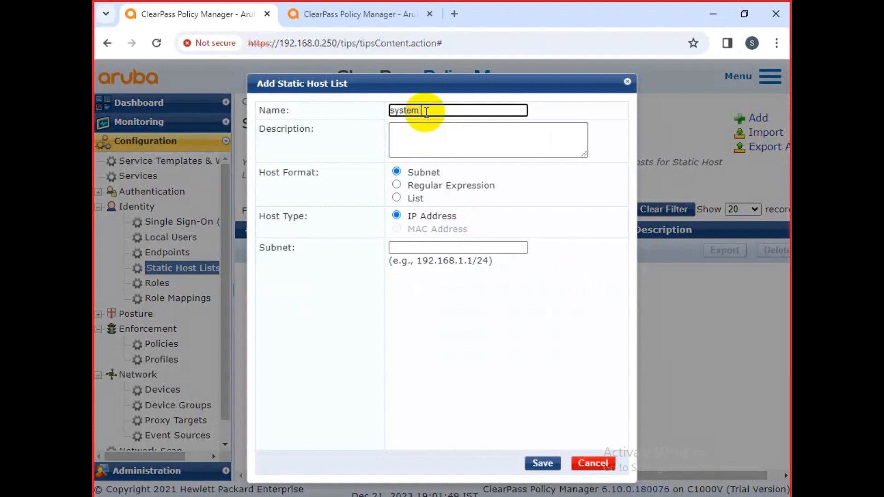
text(mac list)
click(397, 198)
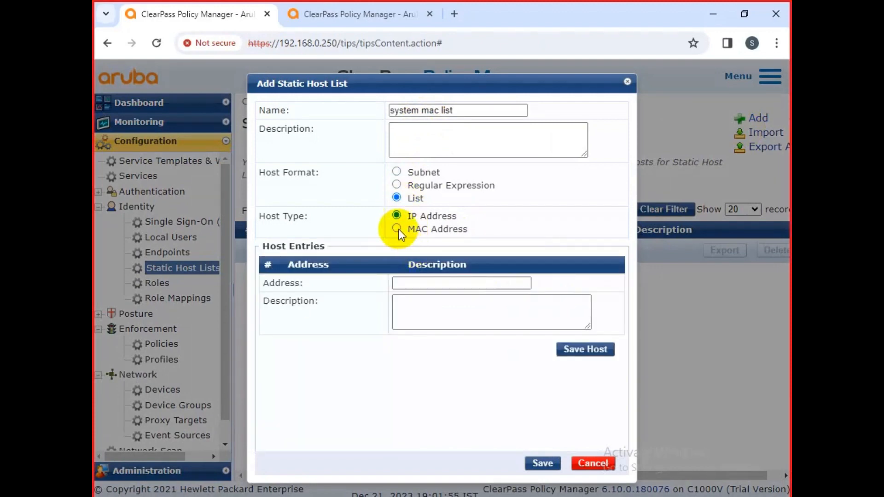
click(420, 289)
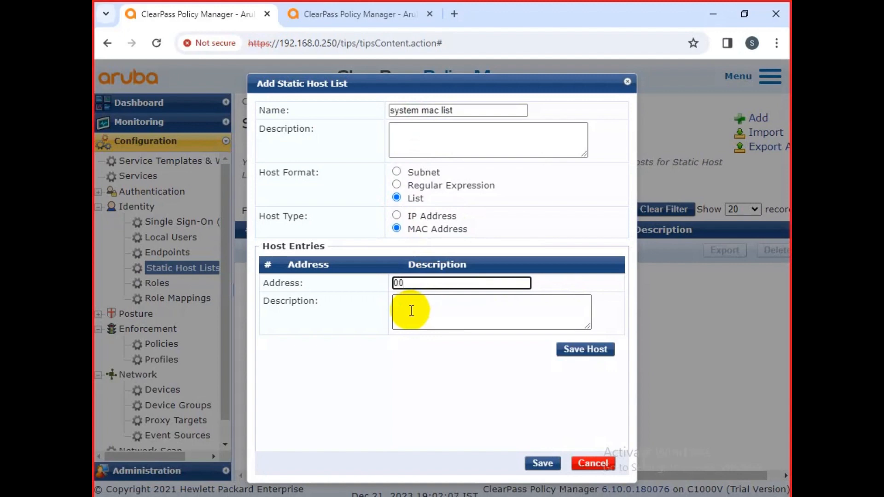
text(00-00-00-00)
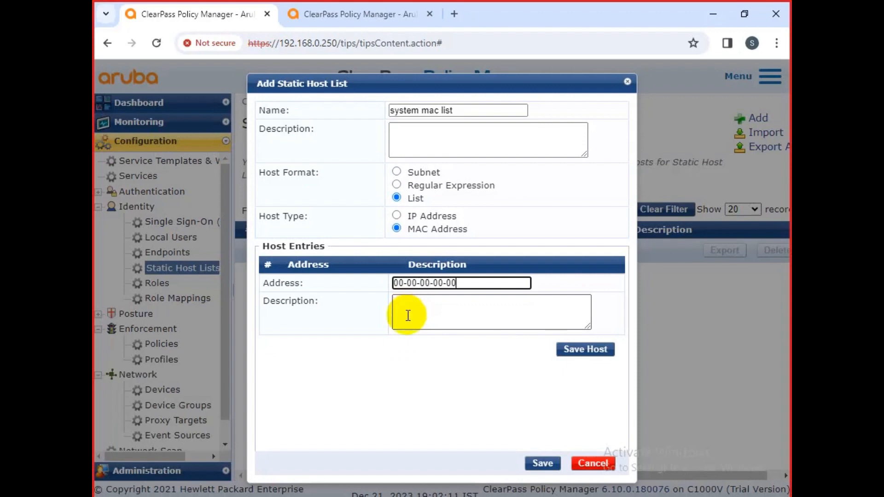
text(-00)
click(441, 311)
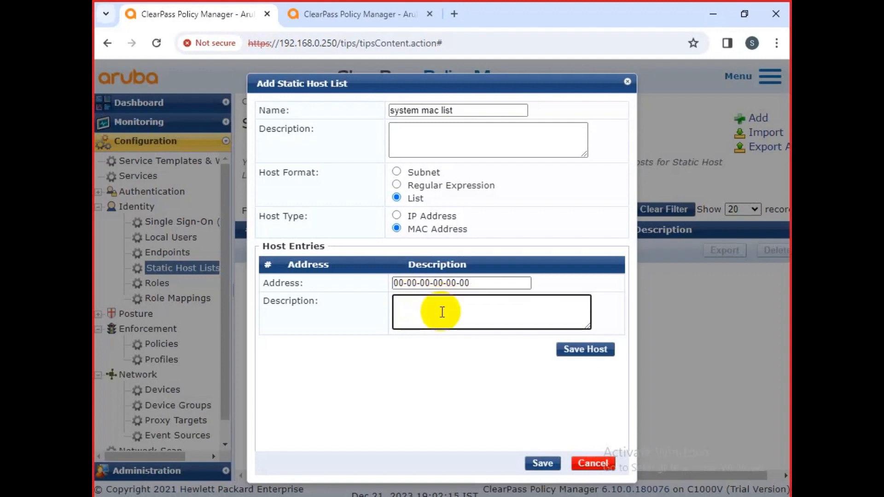
text(test)
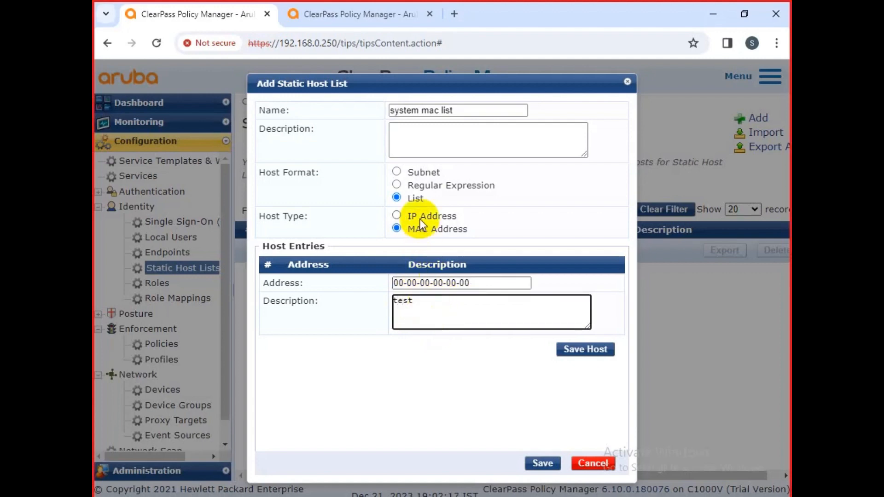
click(586, 349)
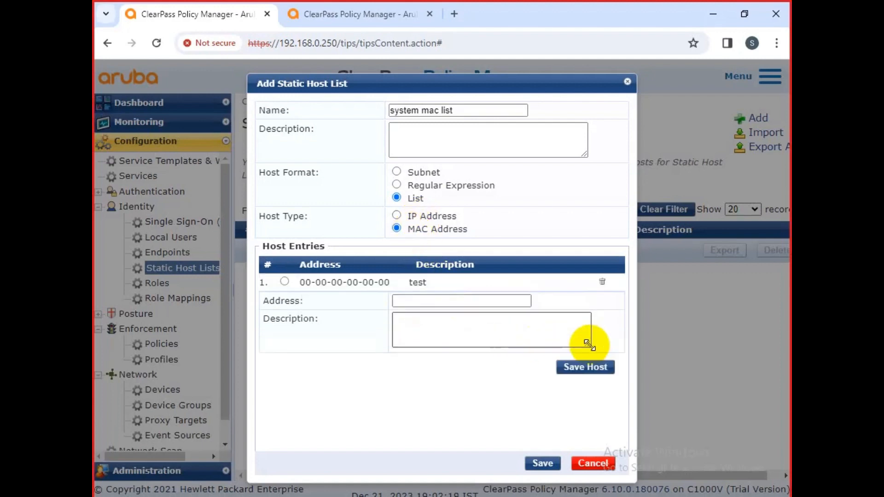
Step: Save the static host list and open the service settings of "testing dot1x-wired-auth-policy" for editing
click(534, 463)
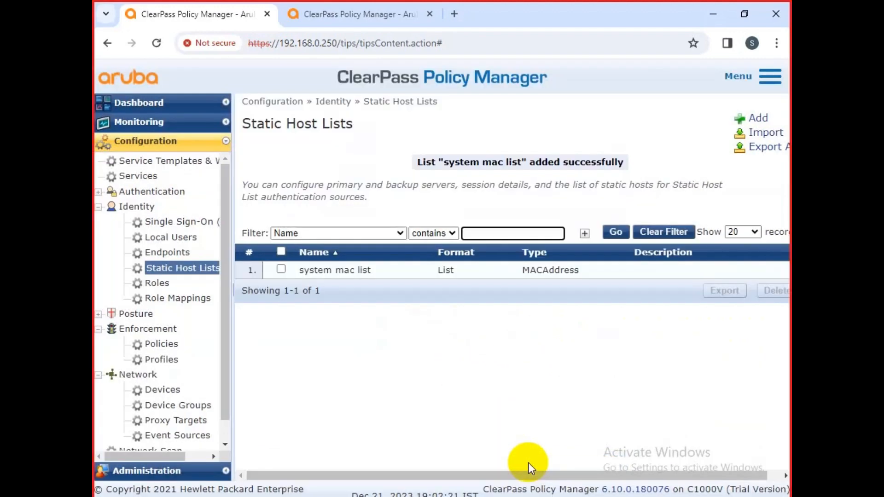
click(156, 178)
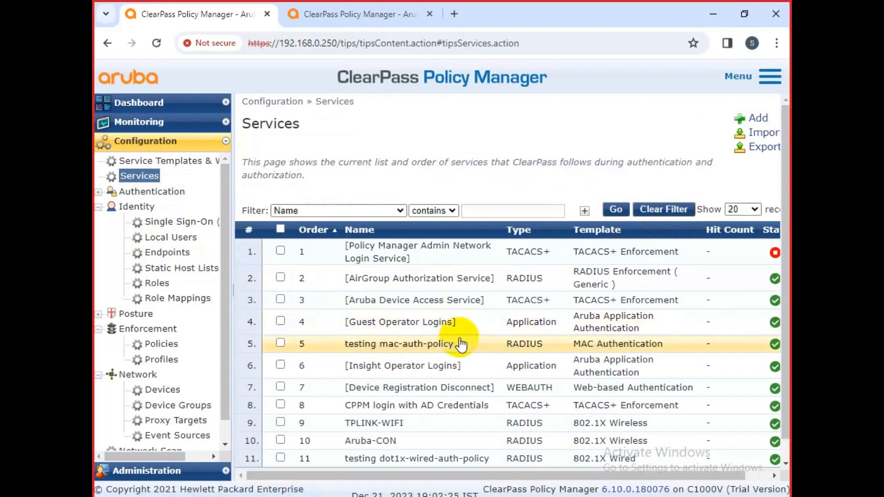
scroll(460, 350, down, 1)
click(471, 437)
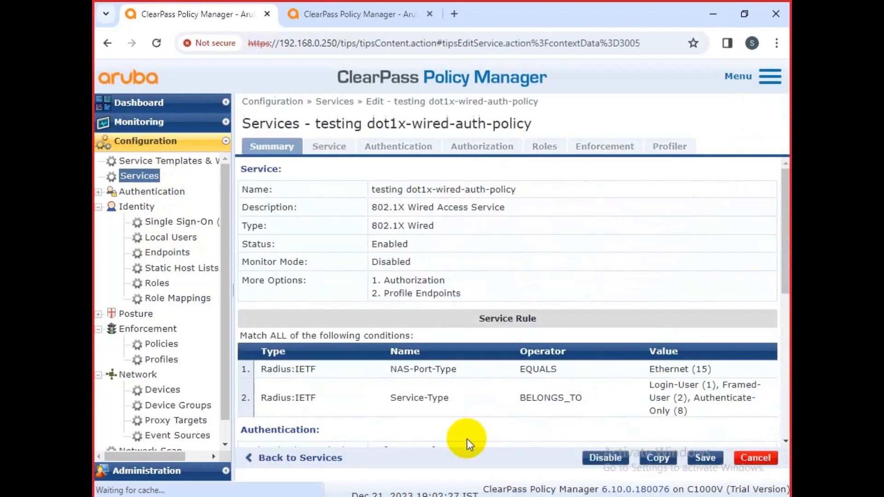
click(346, 147)
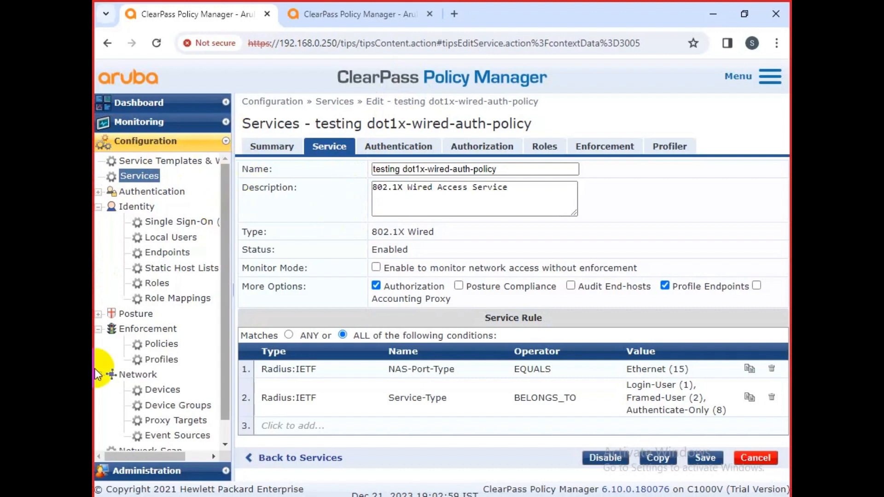
key(Tab)
text(`)
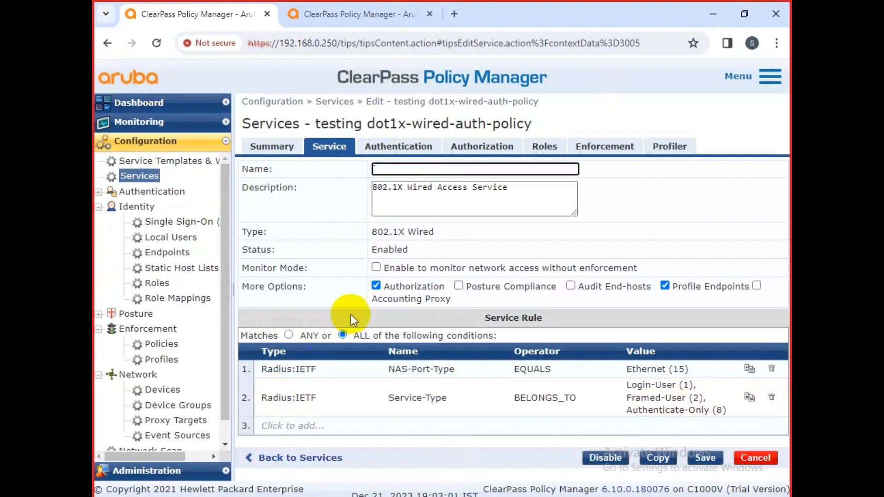
Step: Add a service rule condition with type Connection, name Client-Mac-Address, operator BELONGS_TO_GROUP and value "system mac list"
click(336, 426)
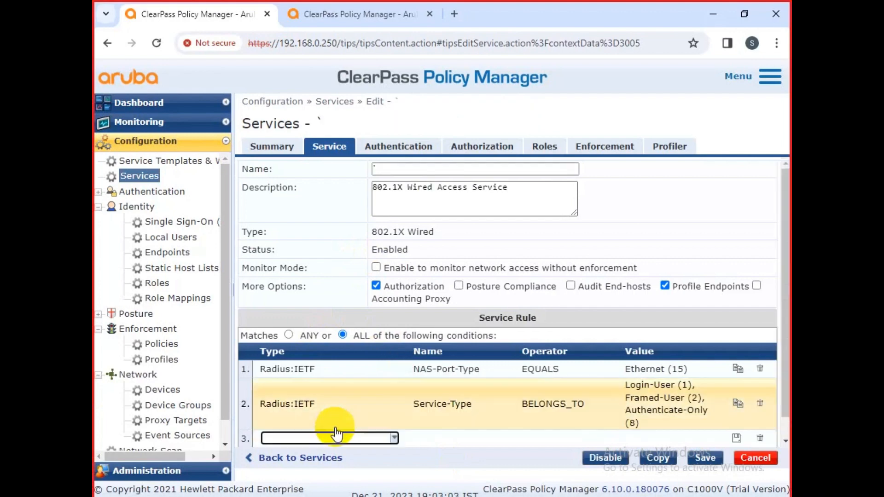
click(395, 438)
click(332, 277)
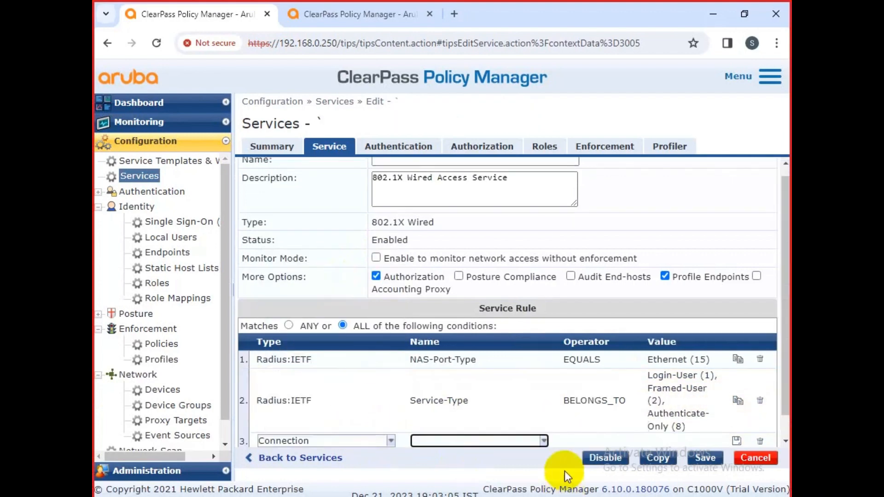
click(545, 441)
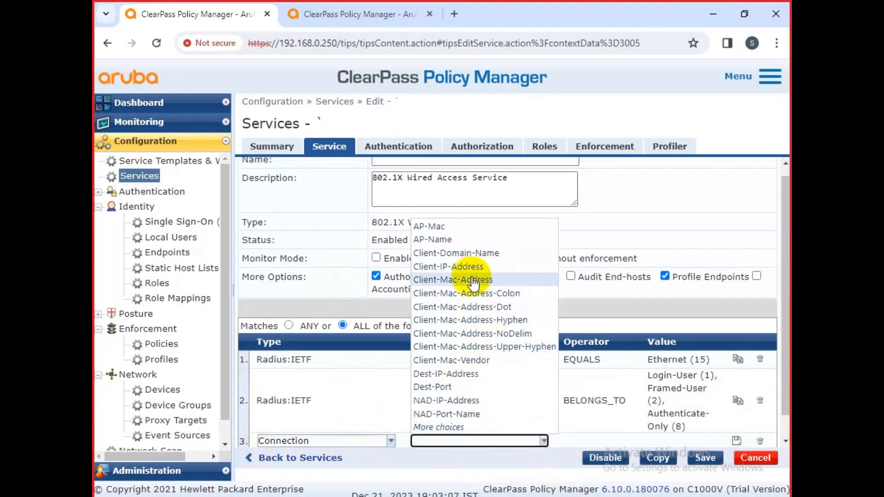
click(473, 278)
click(696, 405)
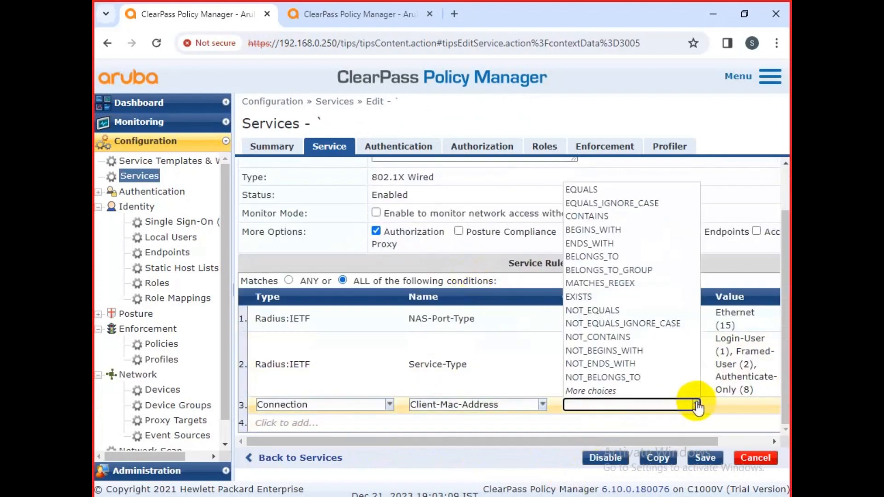
click(609, 272)
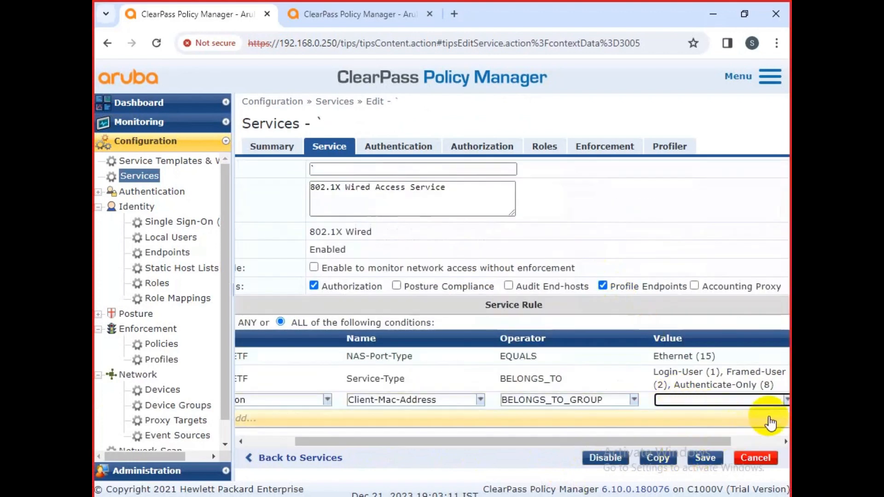
click(786, 401)
click(733, 413)
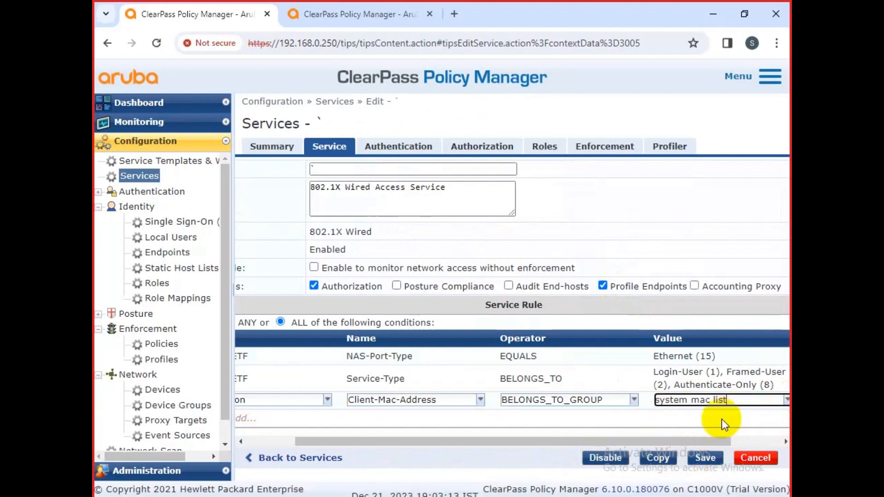
Step: Set the service name to "testing dot1x-wired-auth-policy" and save the service
click(709, 460)
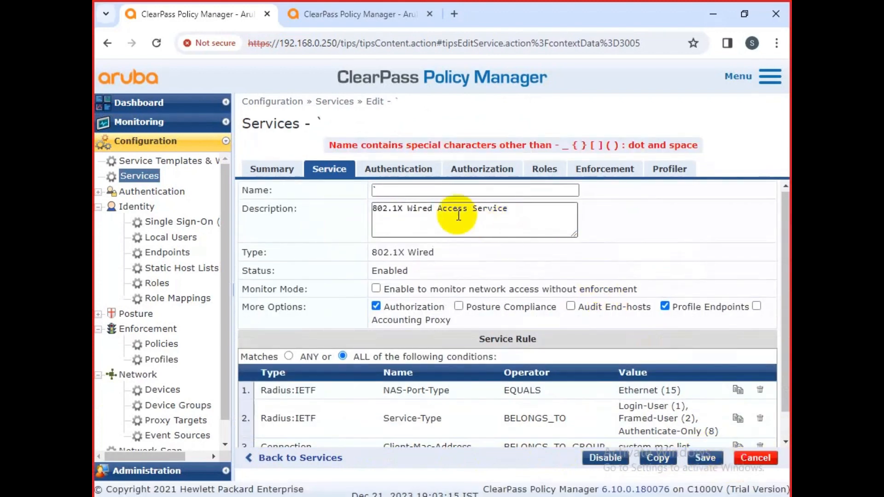
click(432, 190)
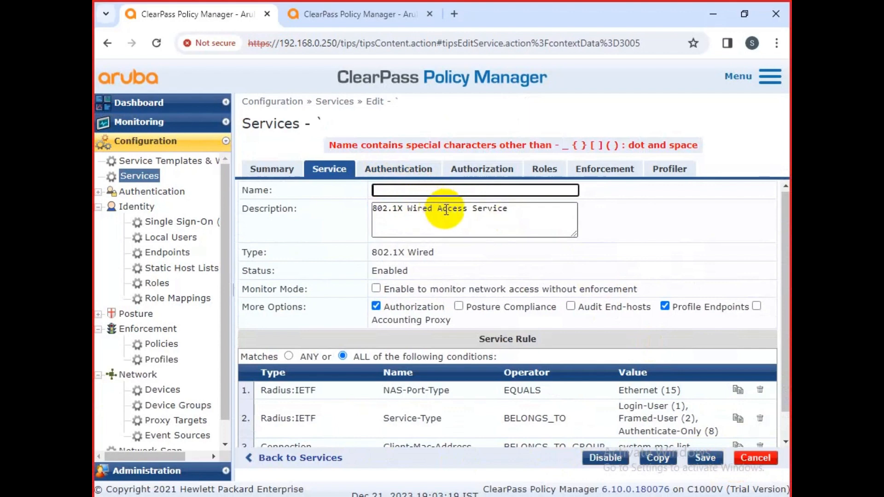
text(testing dot1x-wired-auth-policy)
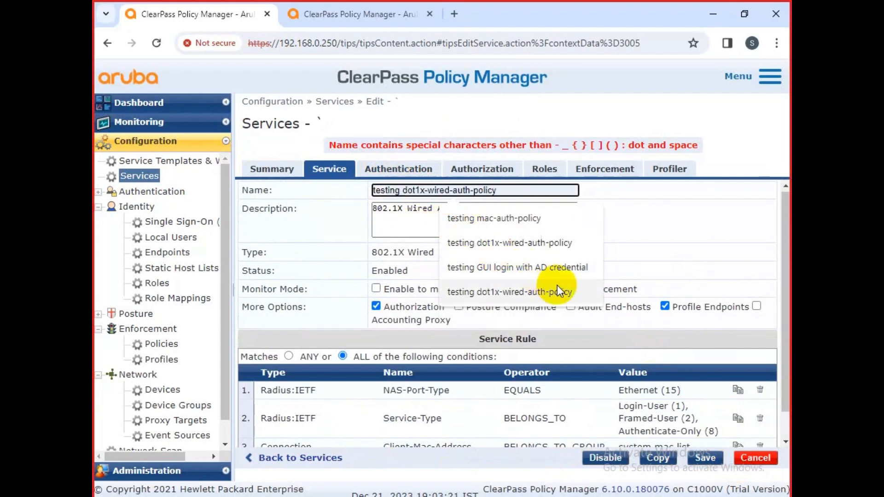
click(530, 244)
click(706, 458)
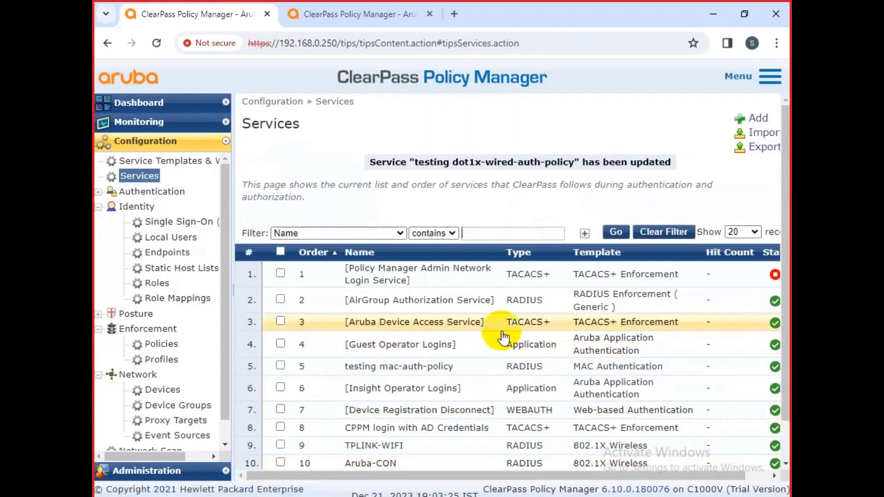
Step: Reopen the "testing dot1x-wired-auth-policy" service and examine the attribute choices for its group condition, keeping Client-Mac-Address selected
scroll(509, 350, down, 2)
click(460, 438)
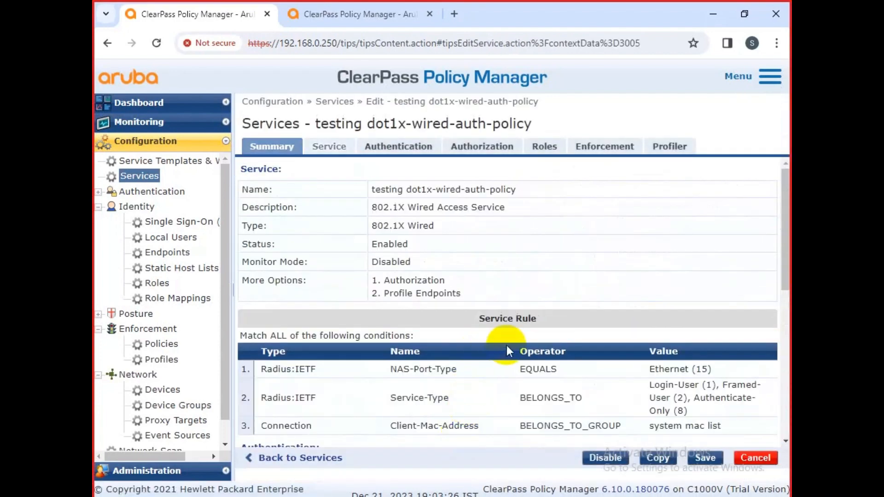
scroll(507, 346, down, 2)
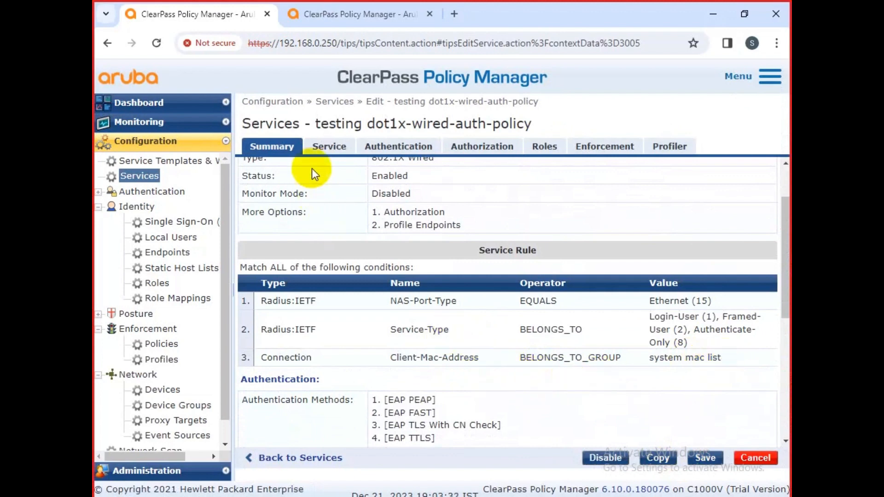
click(321, 147)
scroll(459, 385, down, 1)
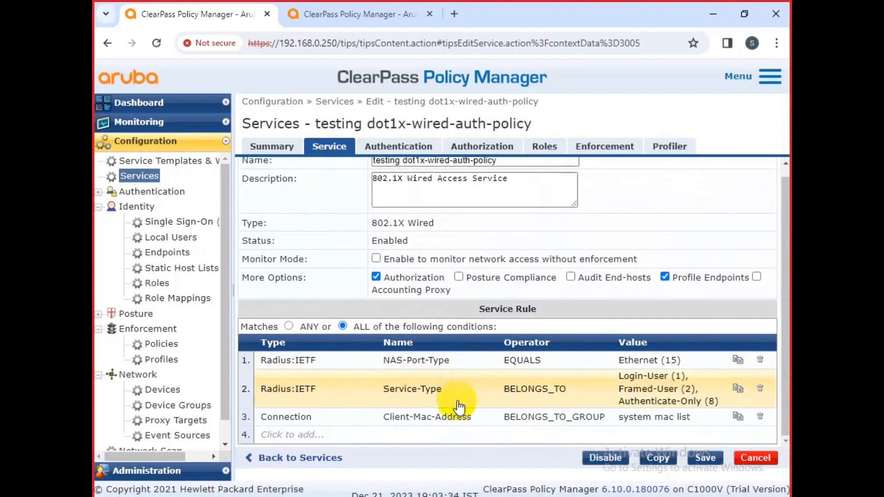
click(457, 416)
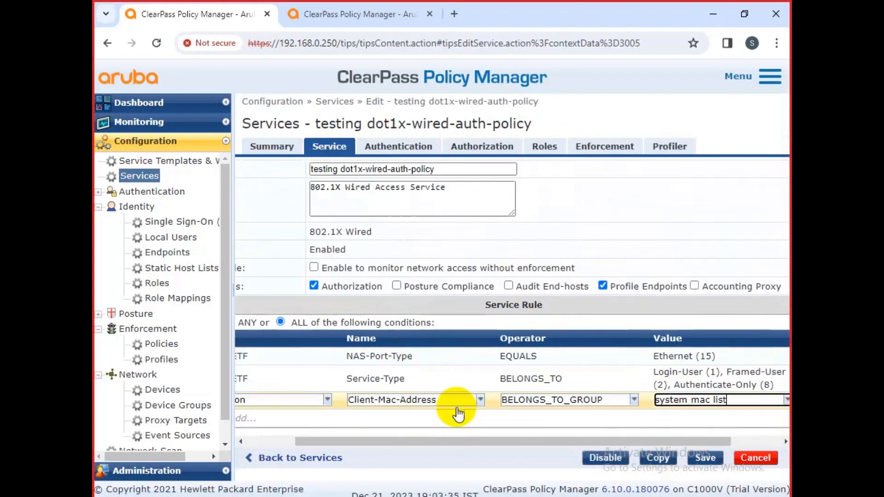
click(481, 400)
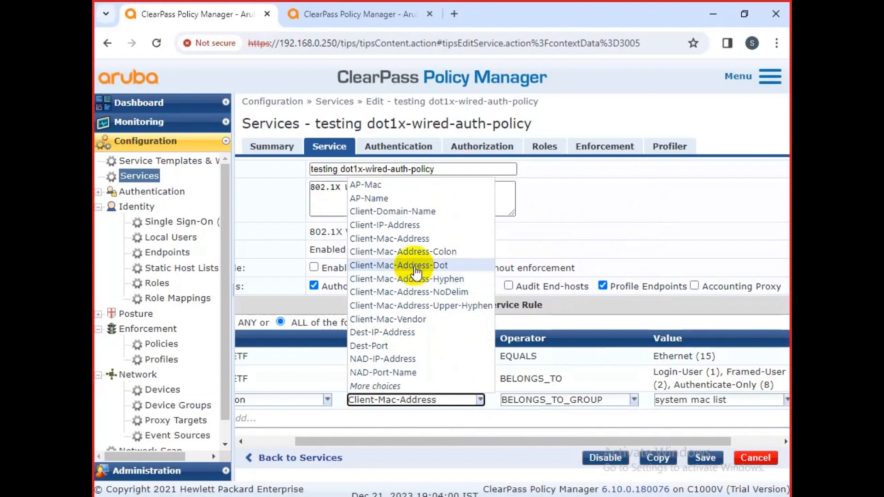
click(428, 240)
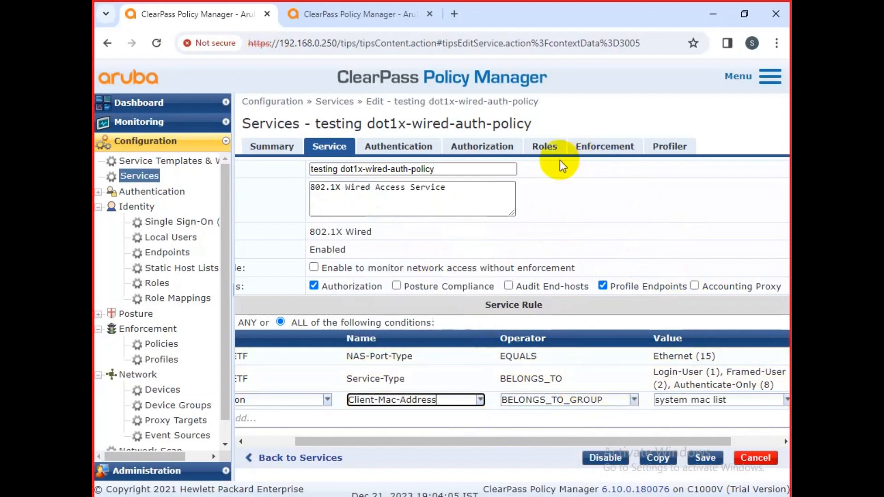
Step: Review the wired service's authentication, authorization, roles, enforcement, profiler and summary settings, and save the service
click(400, 148)
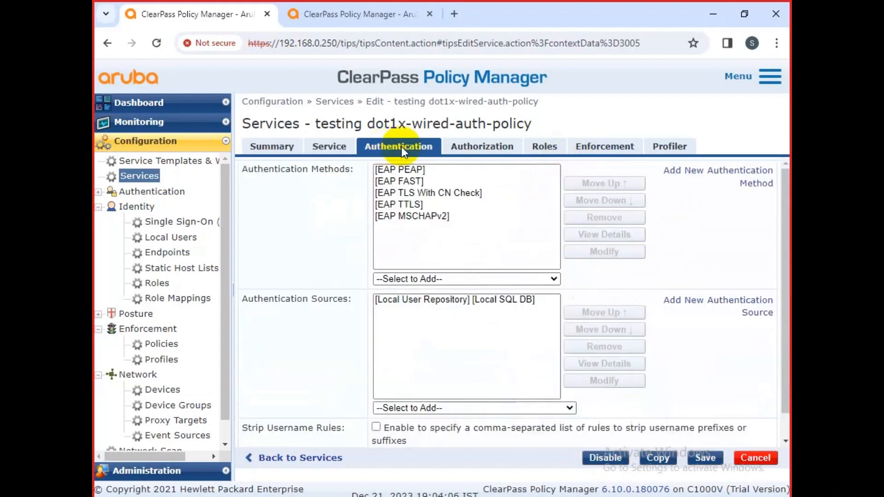
click(502, 148)
click(534, 148)
click(608, 146)
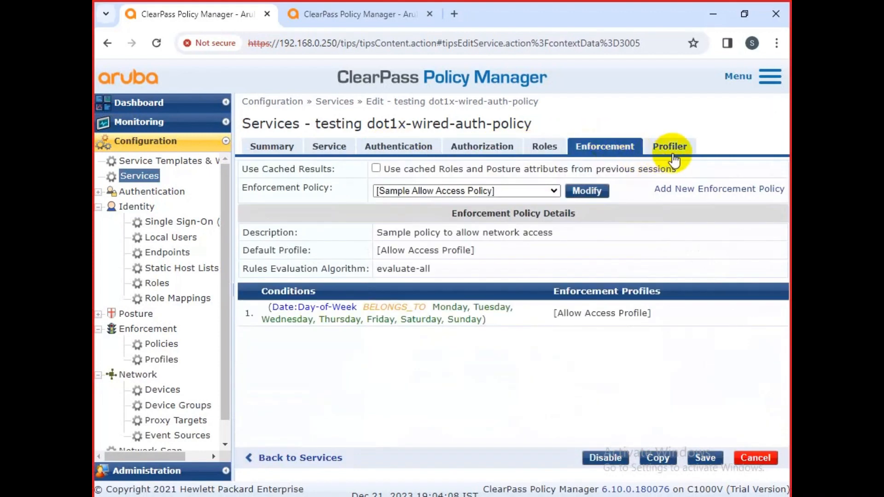
click(678, 147)
click(271, 146)
scroll(414, 261, down, 5)
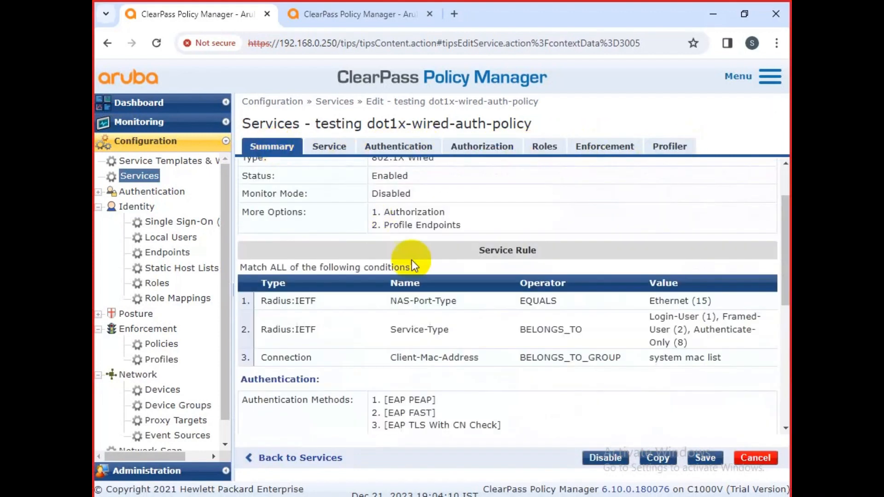
scroll(512, 384, up, 5)
scroll(580, 383, down, 5)
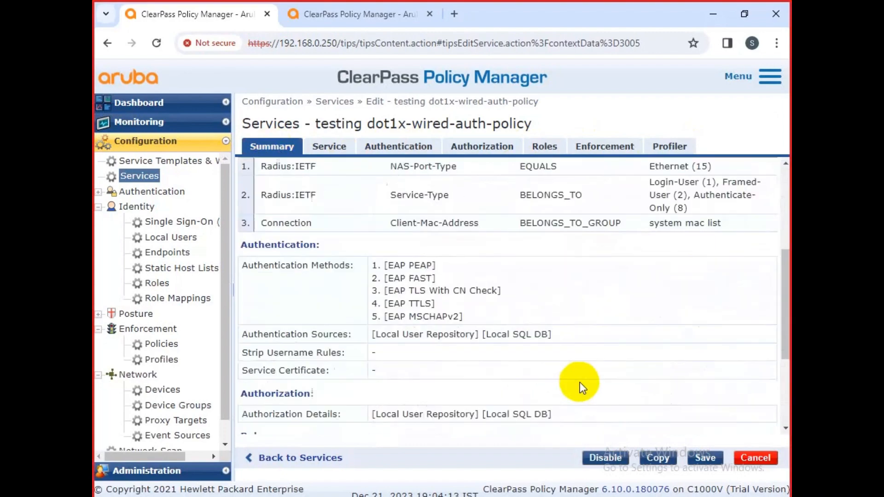
scroll(606, 373, up, 3)
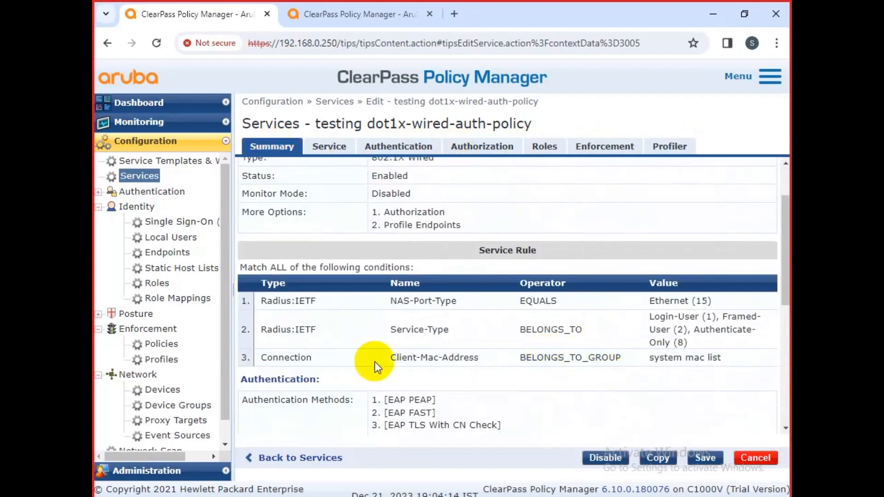
click(706, 458)
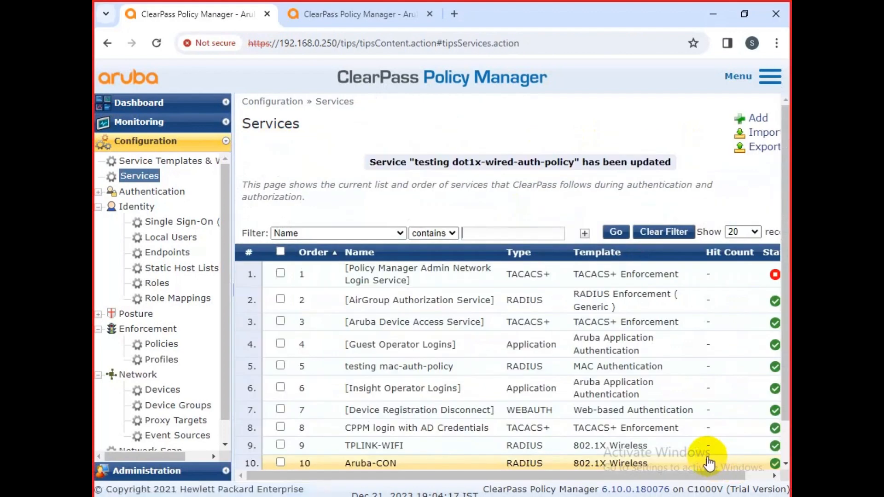
Step: Start a new service of type Web-based Authentication
scroll(441, 341, down, 1)
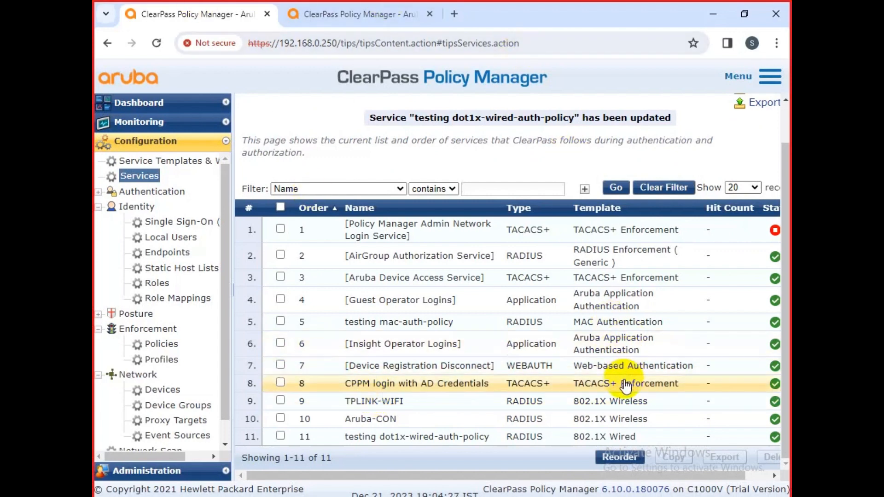
scroll(625, 382, up, 1)
click(758, 119)
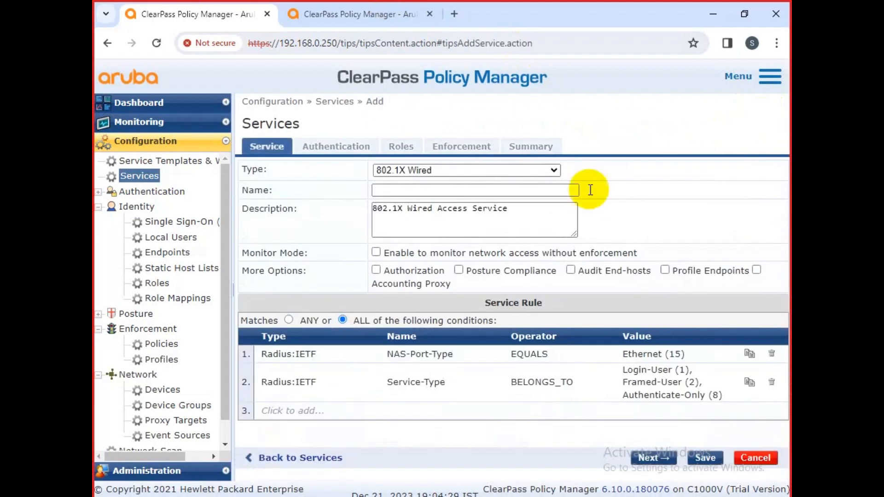
click(499, 170)
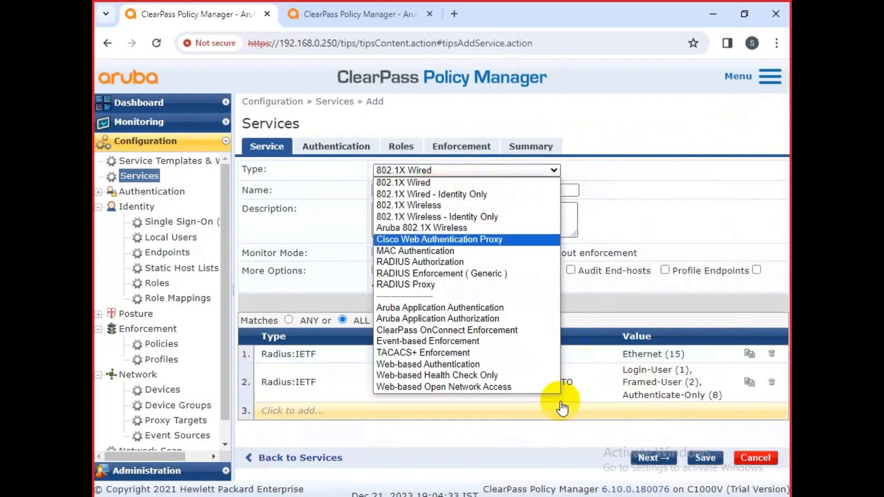
click(474, 366)
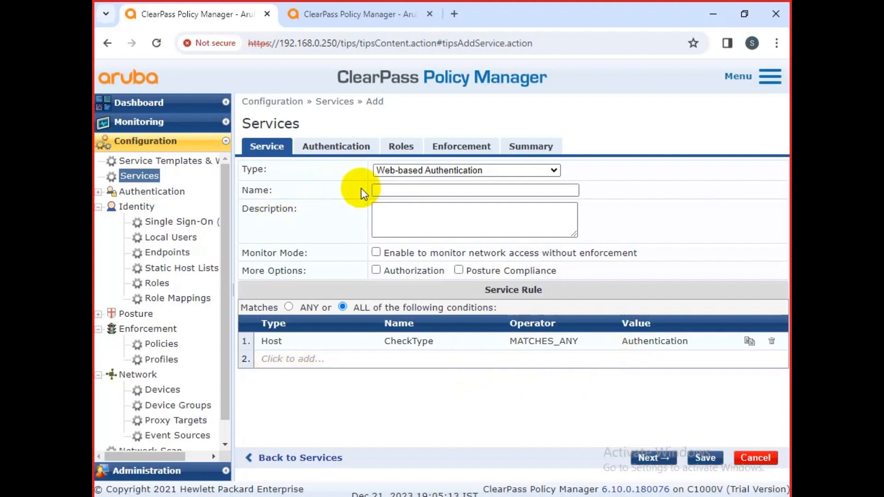
Step: Name the new service "webauth policy" and enable its Authorization option
click(436, 191)
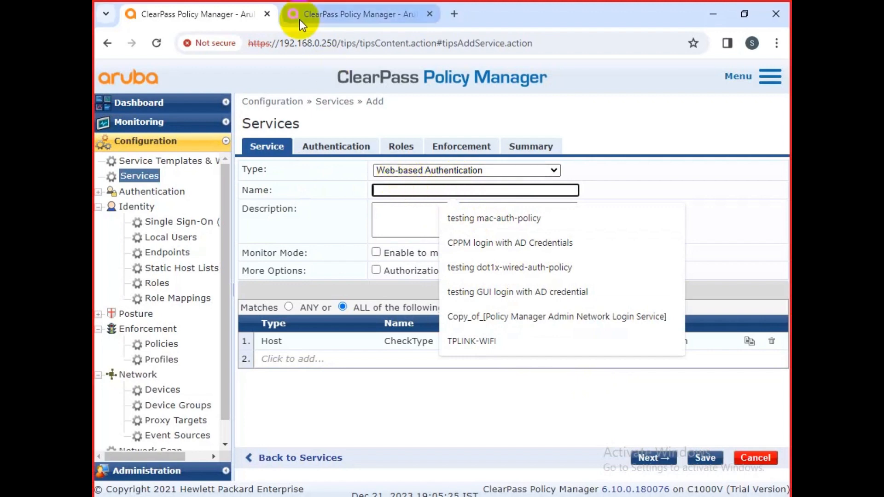
text(webaut)
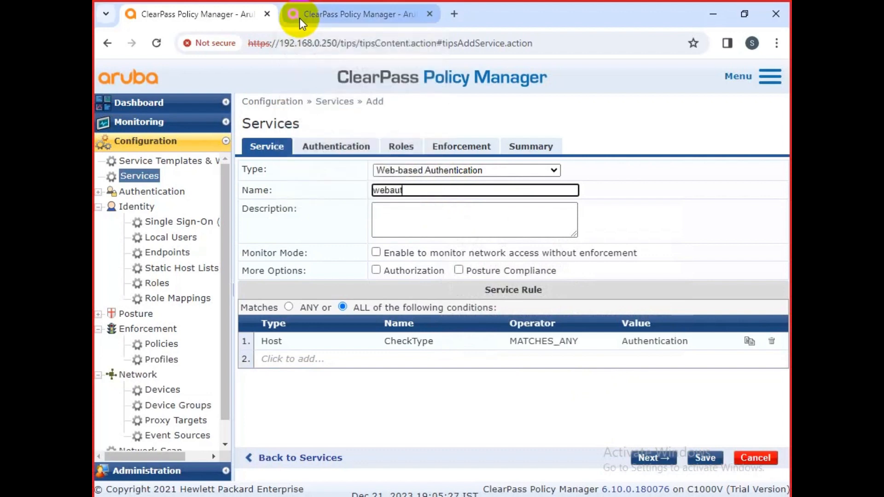
text(h policy)
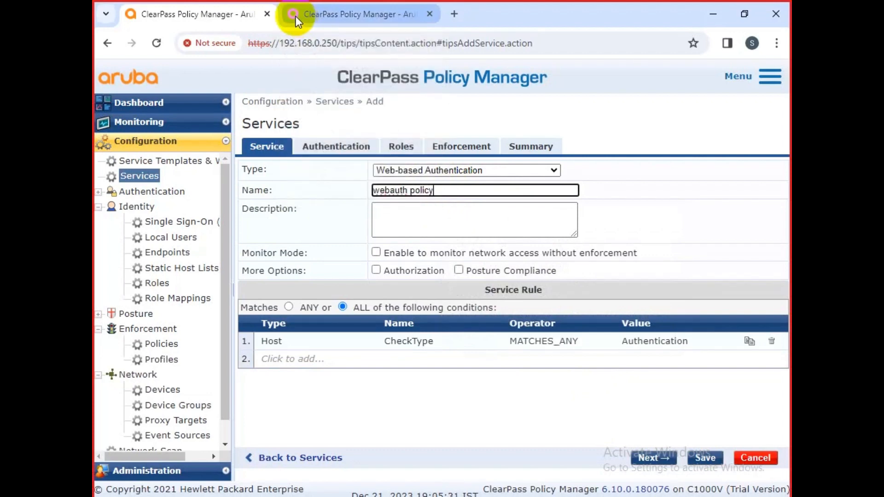
click(377, 271)
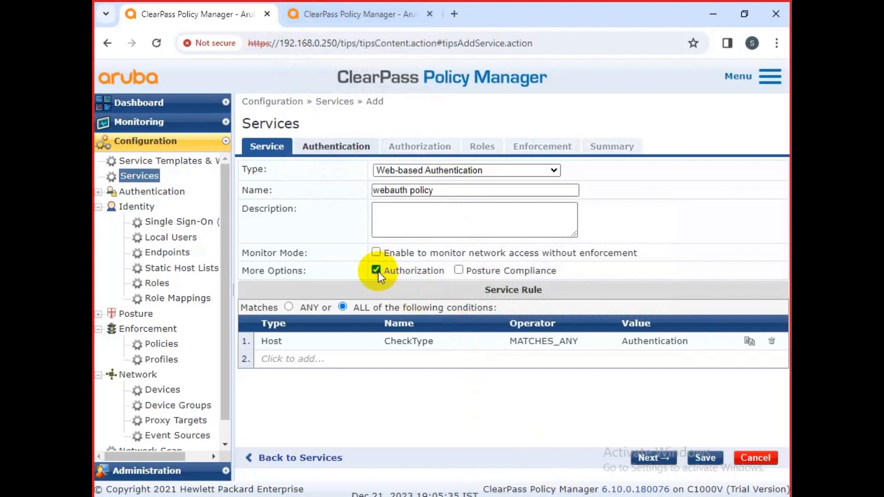
Step: Enable the Posture Compliance option for the service and check its posture settings
click(458, 271)
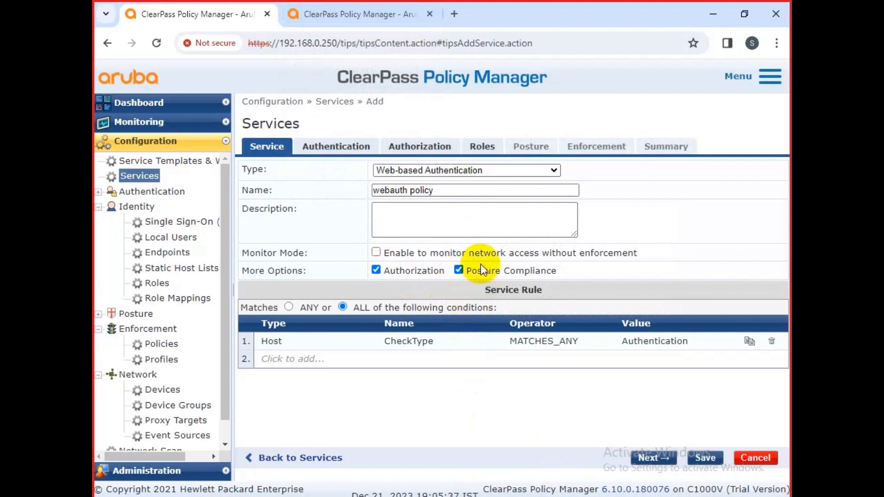
click(458, 271)
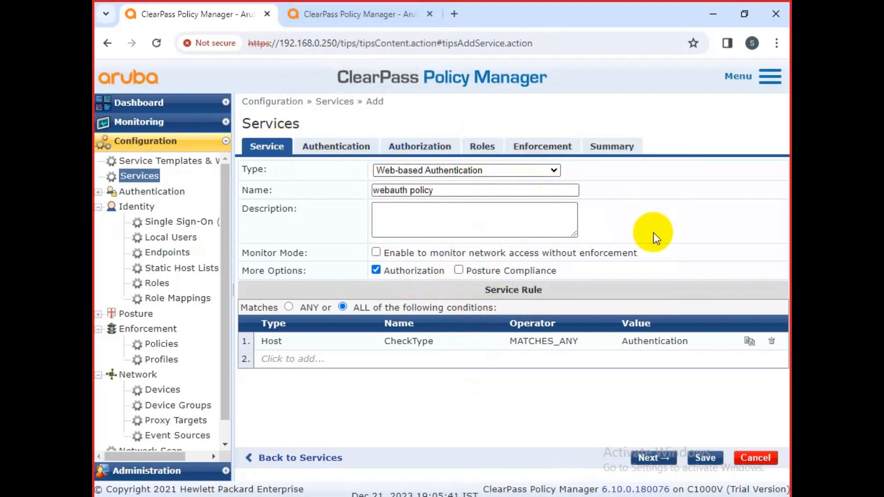
click(471, 274)
click(532, 146)
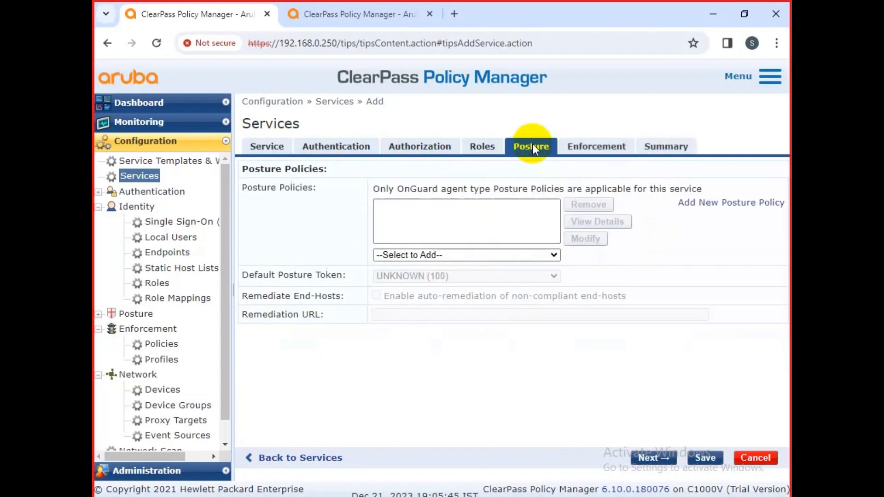
click(272, 147)
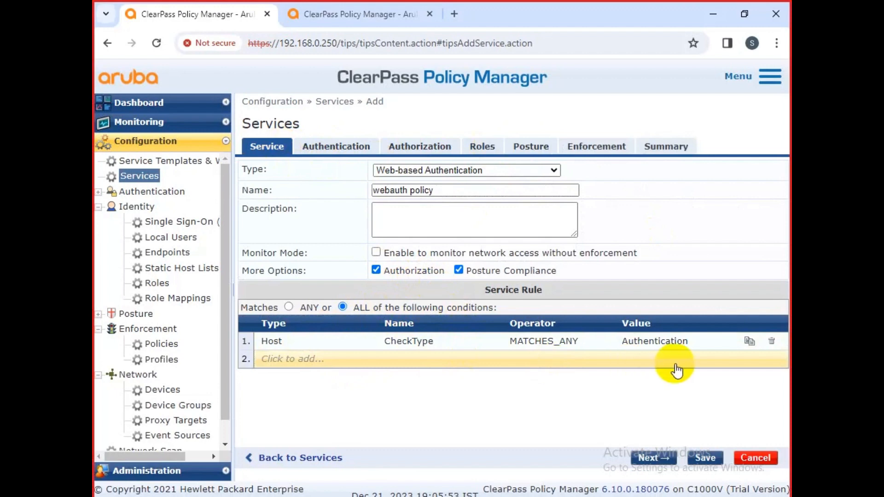
Step: Set the Host CheckType rule's operator to MATCHES_ALL with value Authentication and try to save the service
click(685, 344)
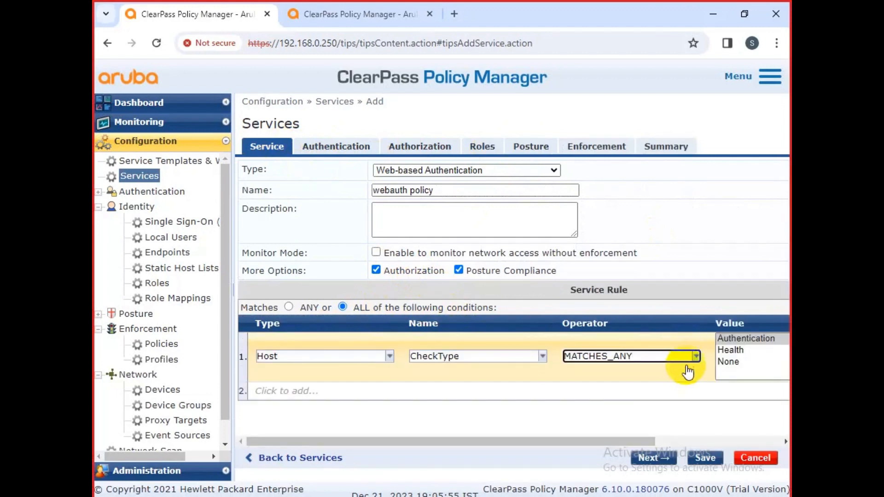
click(695, 357)
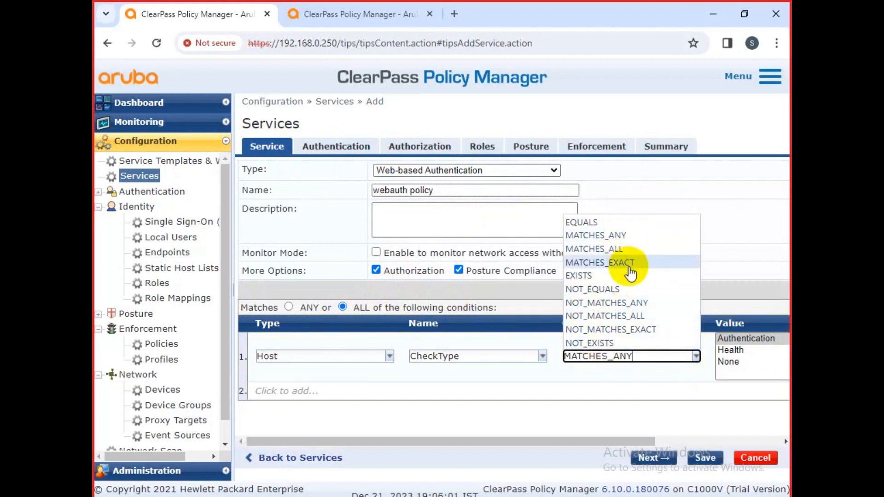
click(649, 381)
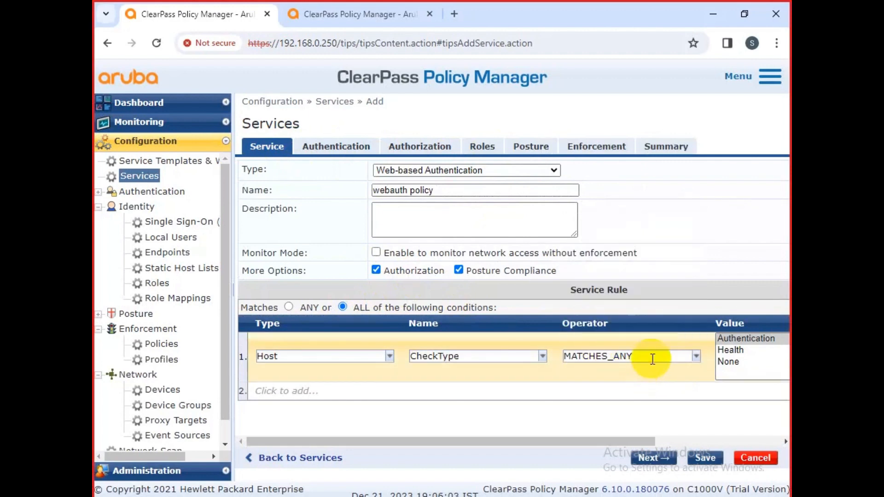
drag(640, 438, 774, 460)
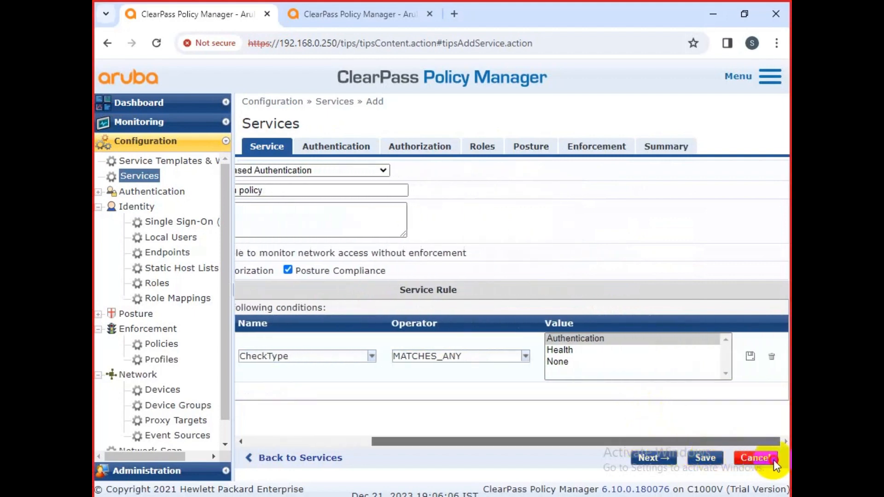
click(526, 357)
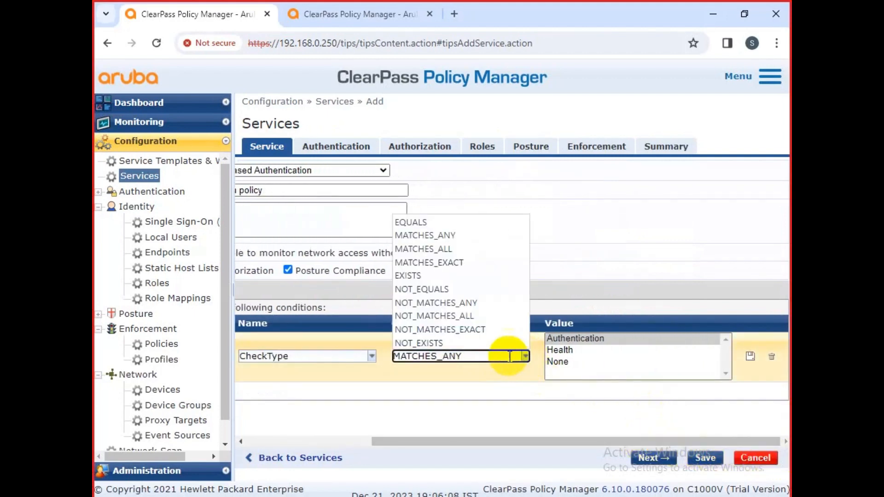
click(443, 248)
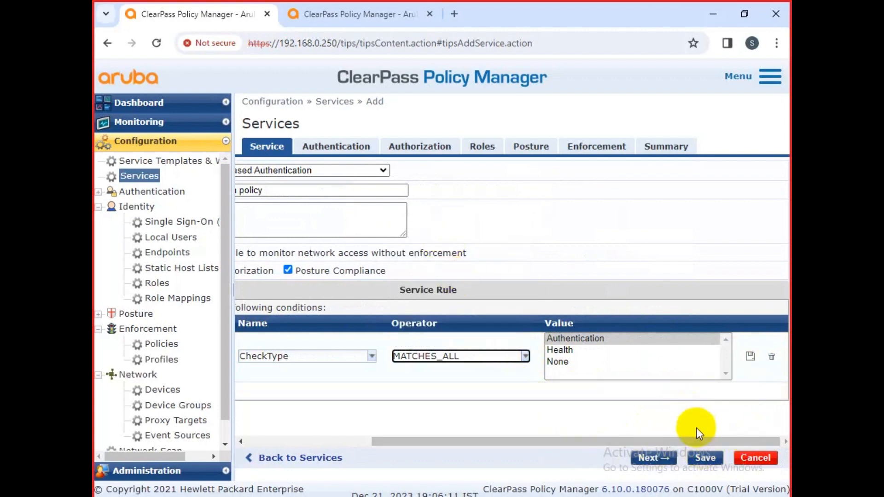
mouse_move(666, 441)
mouse_down()
mouse_move(479, 435)
mouse_move(572, 433)
mouse_move(677, 446)
mouse_up()
click(705, 458)
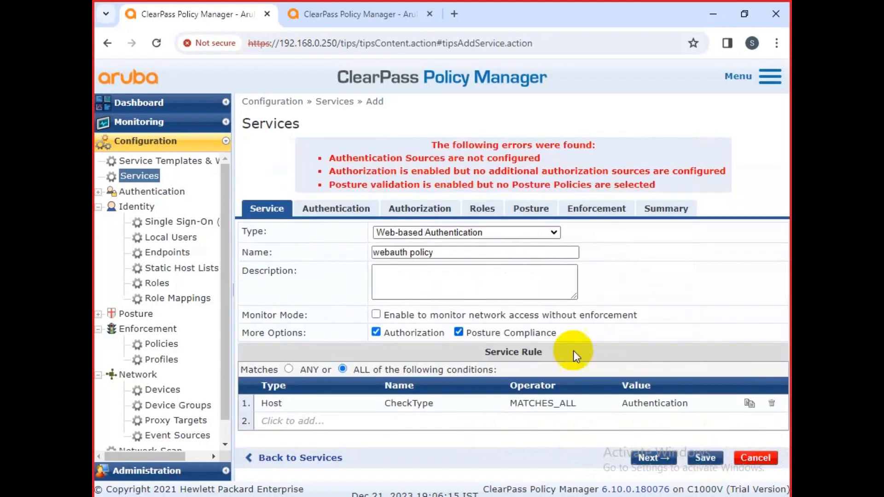
Step: Add [Local User Repository] [Local SQL DB] as the service's authentication source and its additional authorization source
click(346, 213)
click(405, 318)
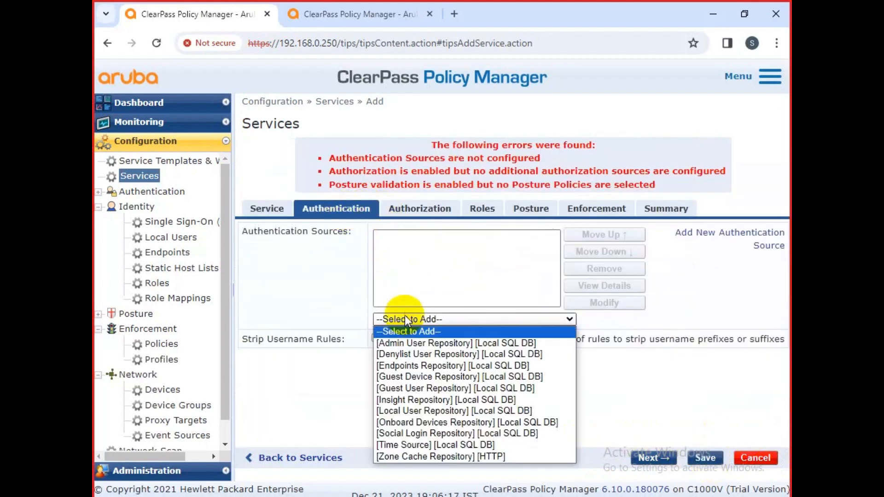
click(398, 411)
click(414, 209)
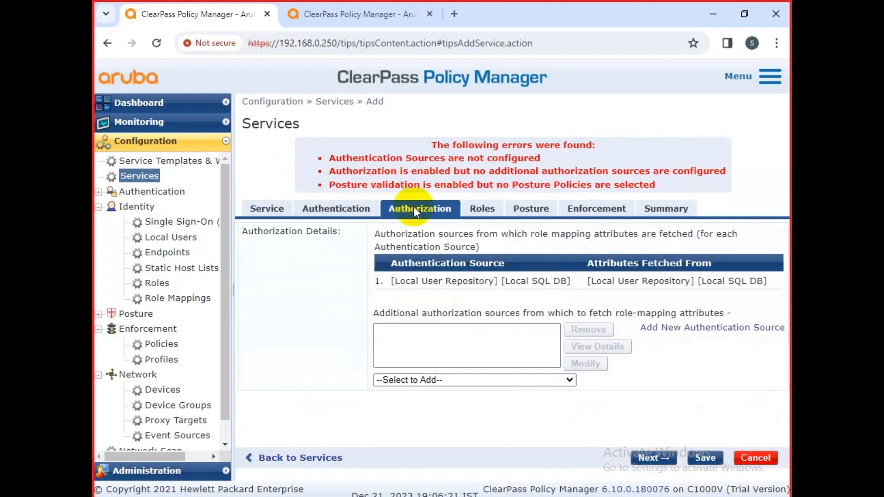
click(424, 379)
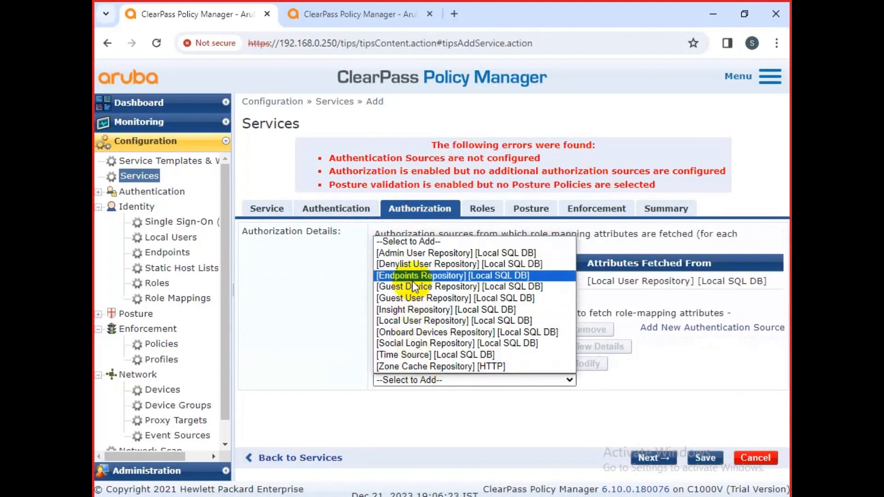
click(415, 321)
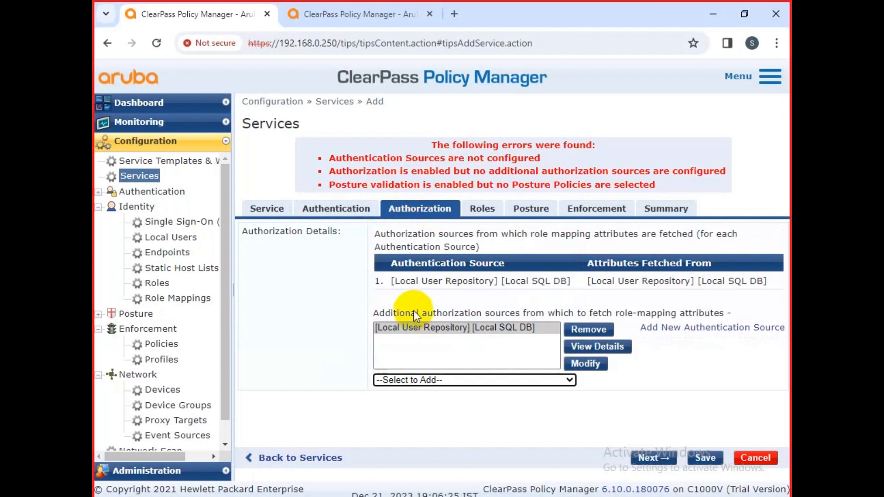
Step: Check the service's existing posture policy choices, start a new posture policy and name it "test"
click(479, 207)
click(521, 211)
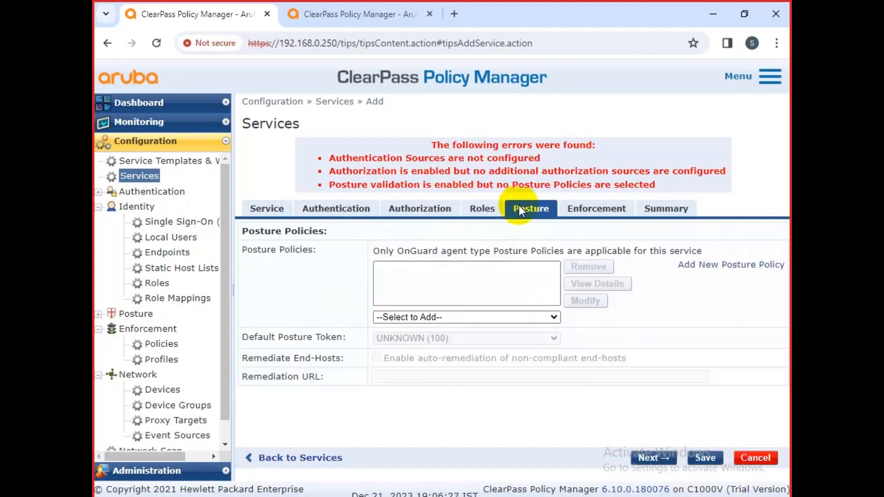
click(427, 319)
click(438, 317)
click(438, 318)
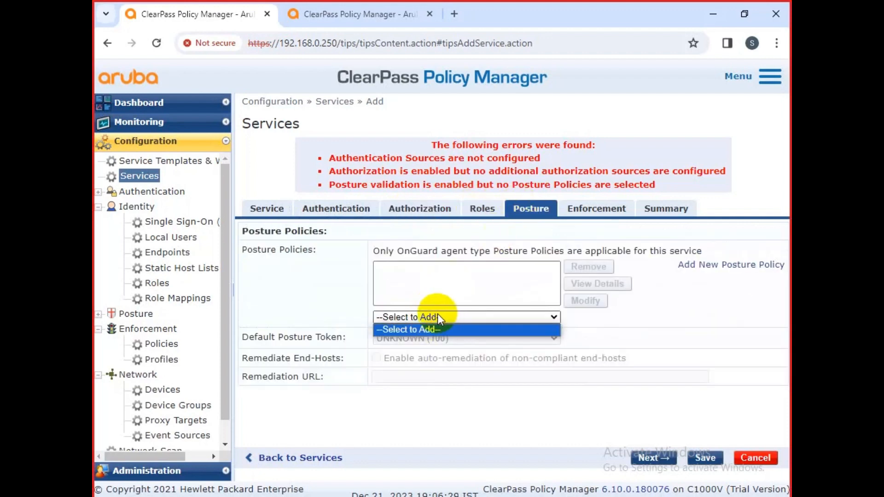
click(485, 289)
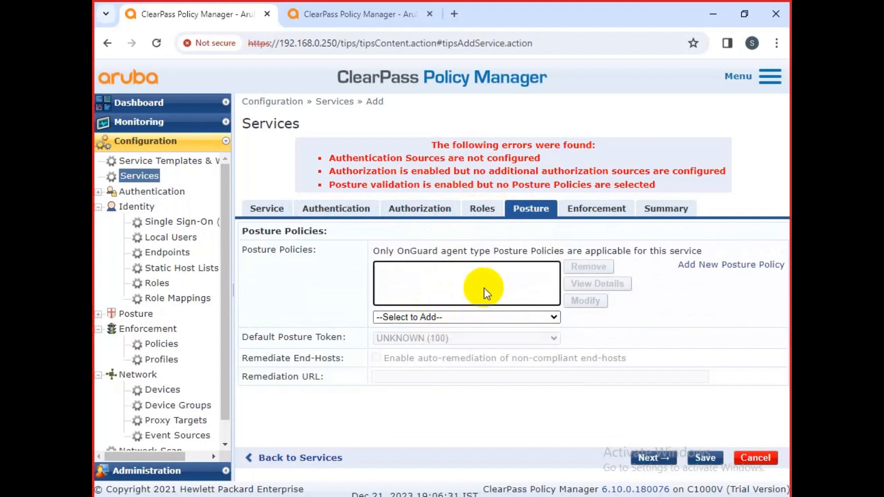
click(749, 262)
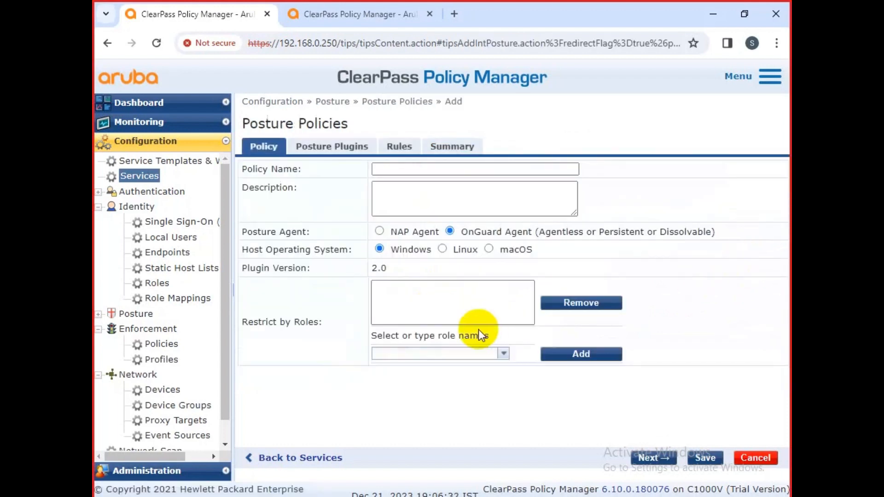
click(323, 146)
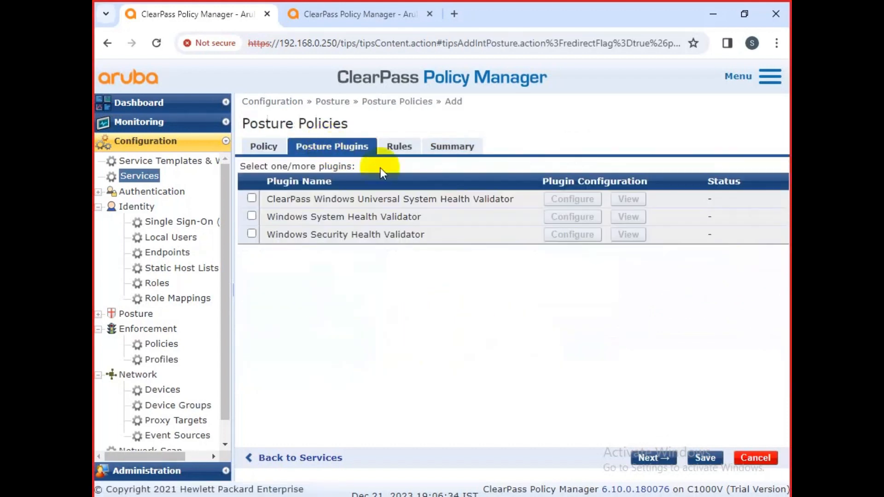
click(264, 147)
click(382, 168)
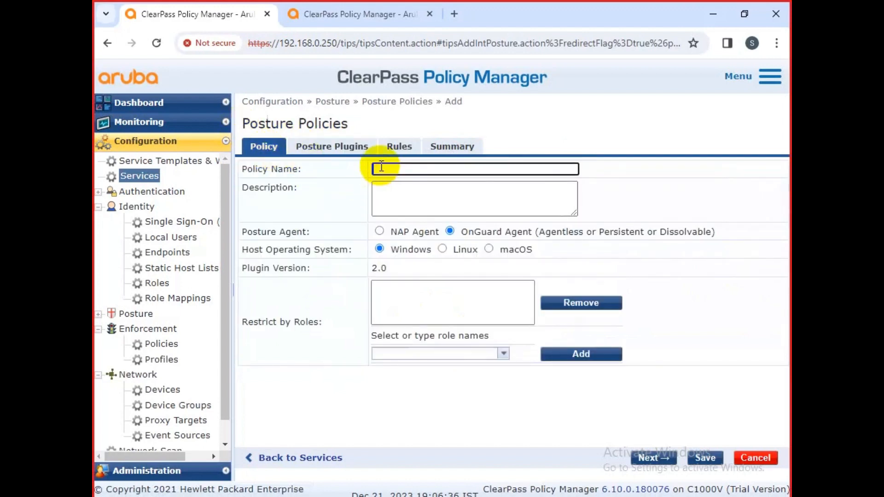
text(test)
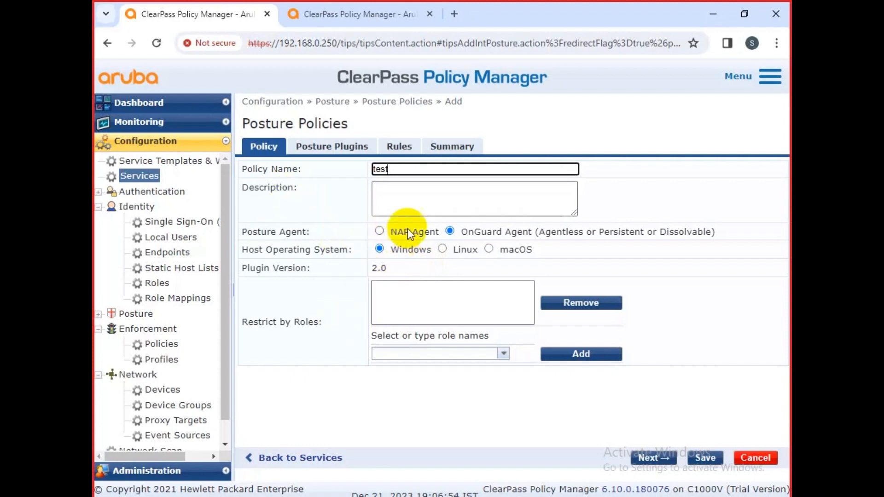
Step: Select the ClearPass Windows Universal System Health Validator plugin for the posture policy and try to configure it
click(352, 147)
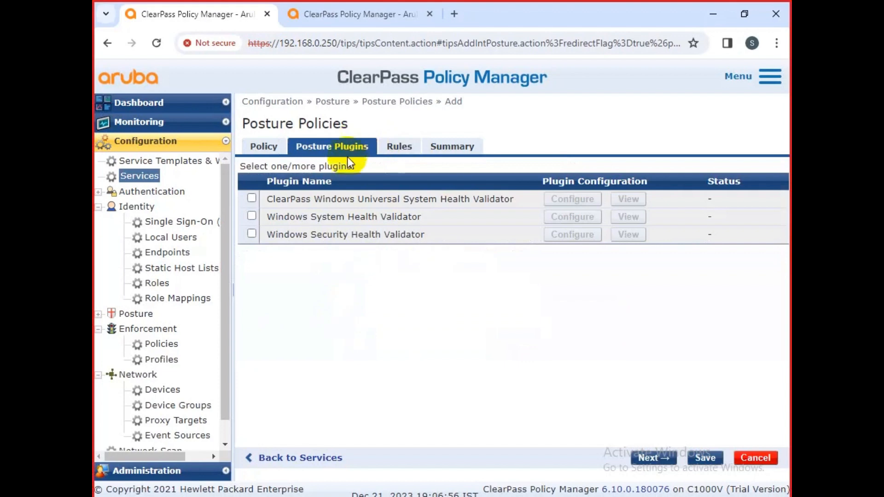
click(252, 199)
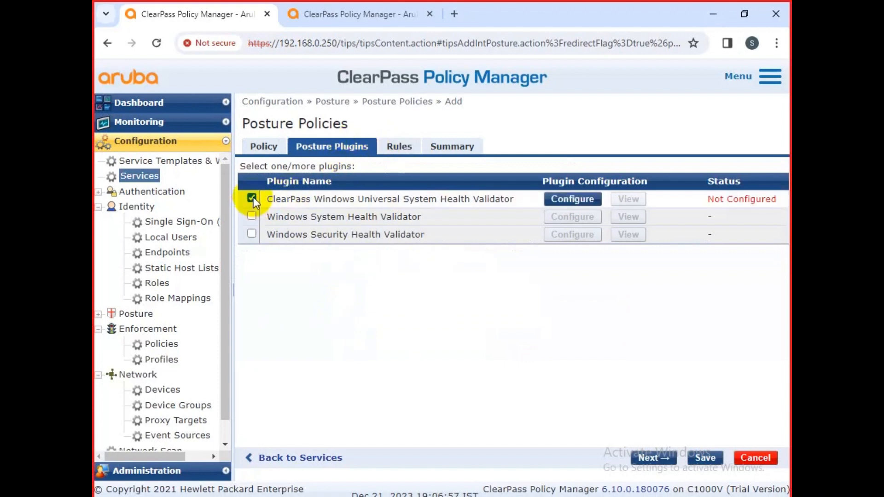
click(566, 199)
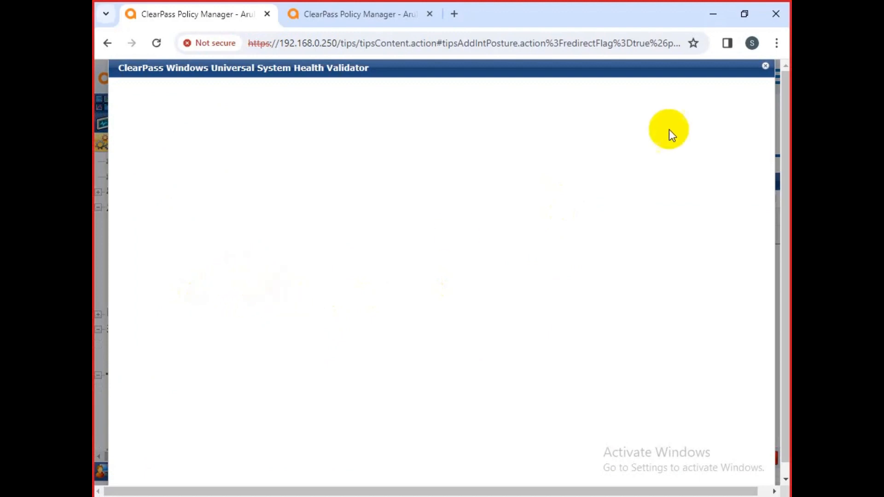
click(764, 68)
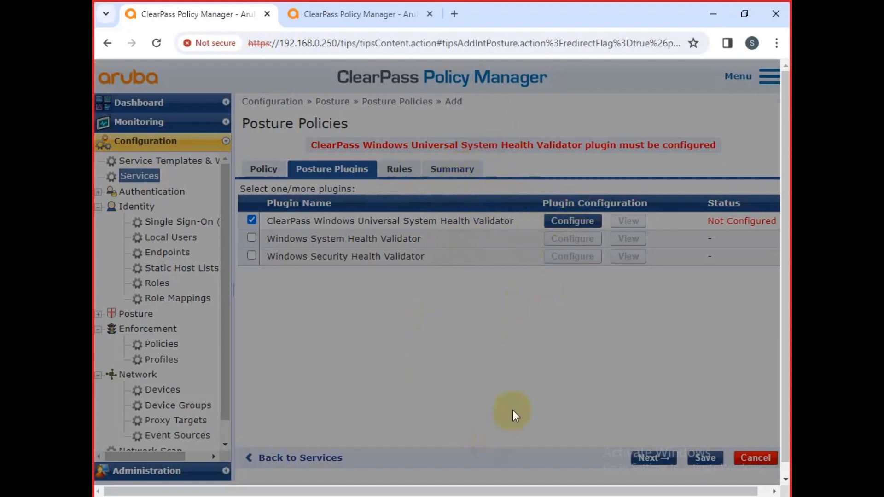
Step: Reload the page, return to the services list and start a new service of type Web-based Authentication
click(156, 43)
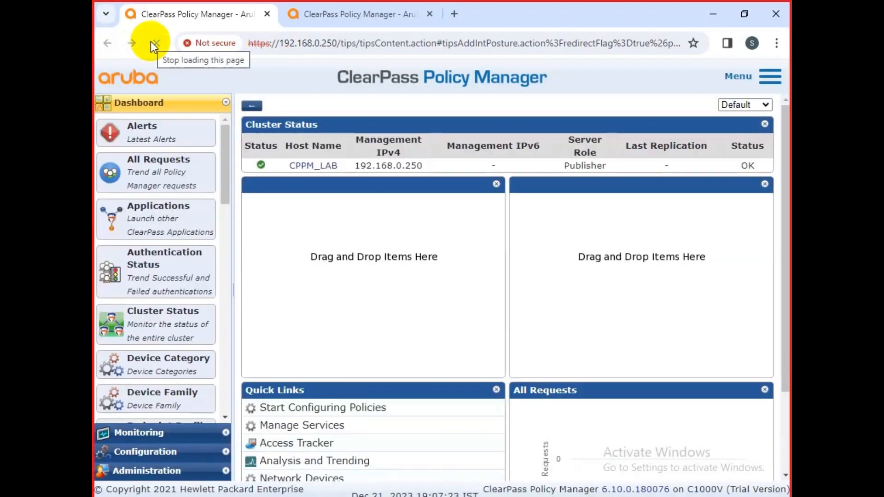
click(171, 452)
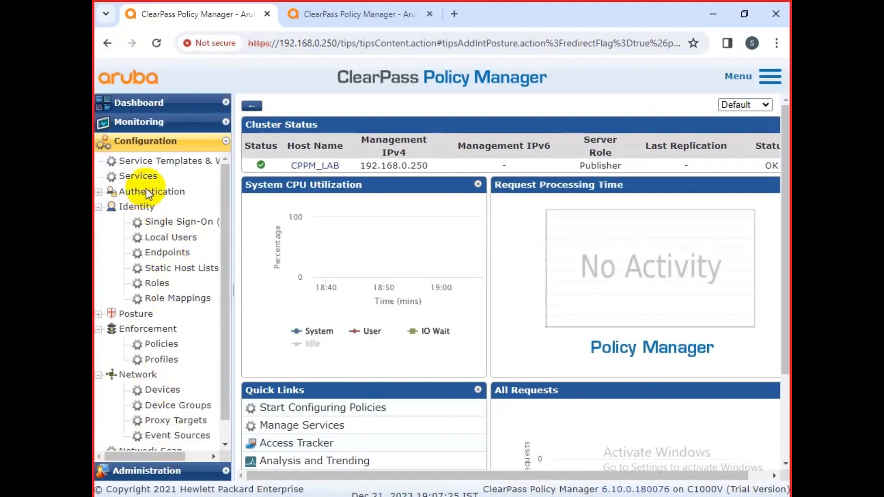
click(140, 175)
scroll(435, 326, down, 1)
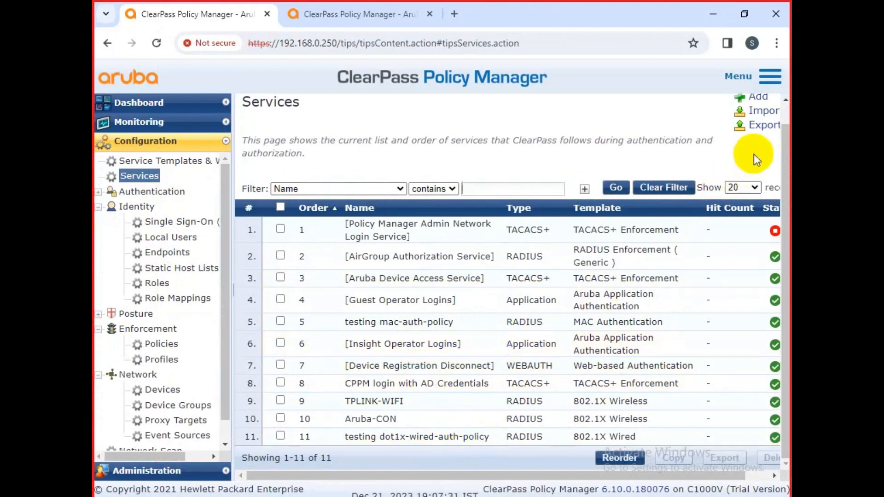
click(759, 97)
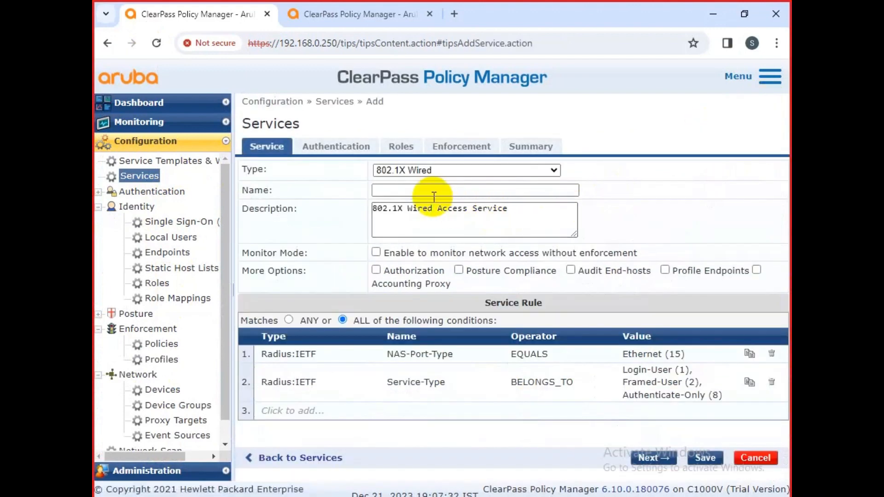
click(438, 168)
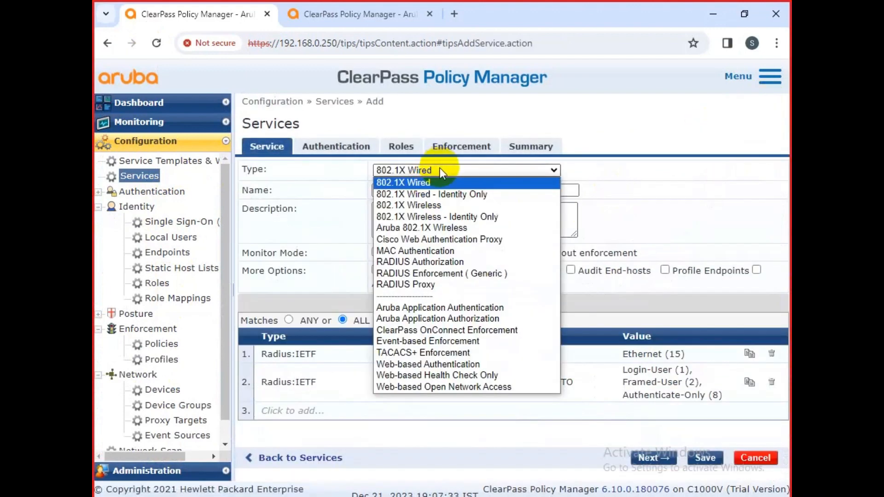
click(413, 365)
Step: Name the service "webauth policy" with description "webauth", enable Authorization and submit the service for saving
click(415, 194)
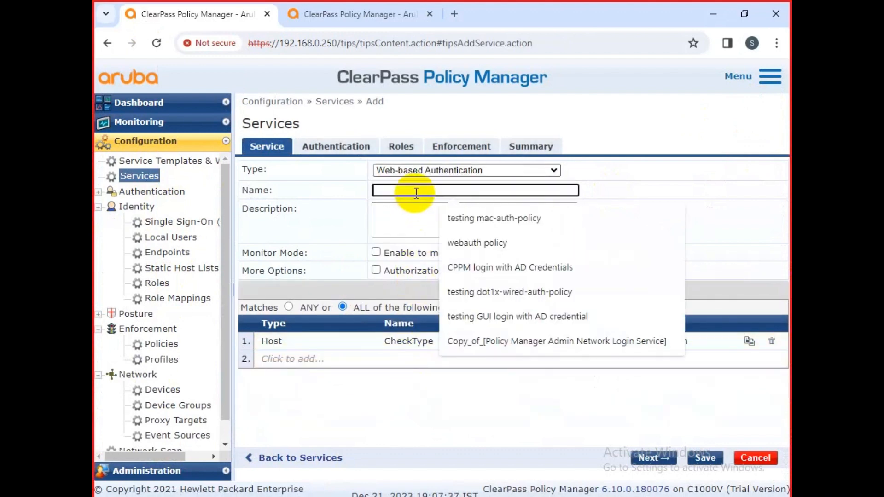
click(460, 244)
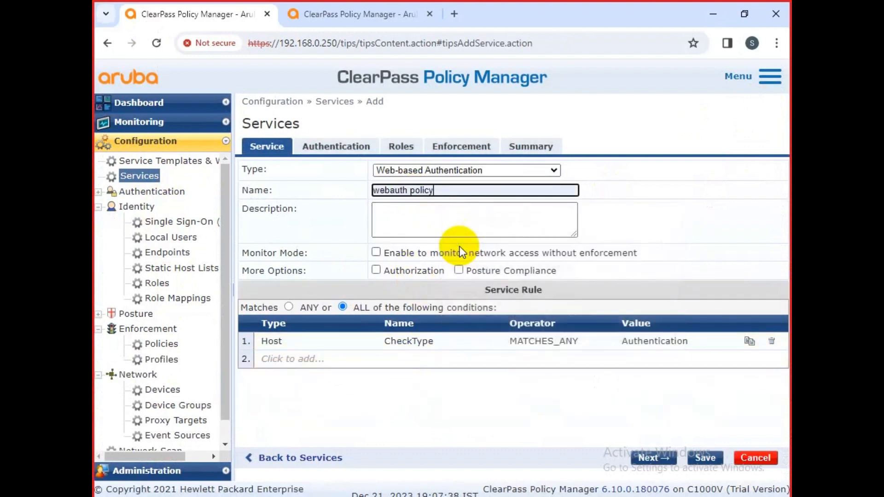
click(413, 213)
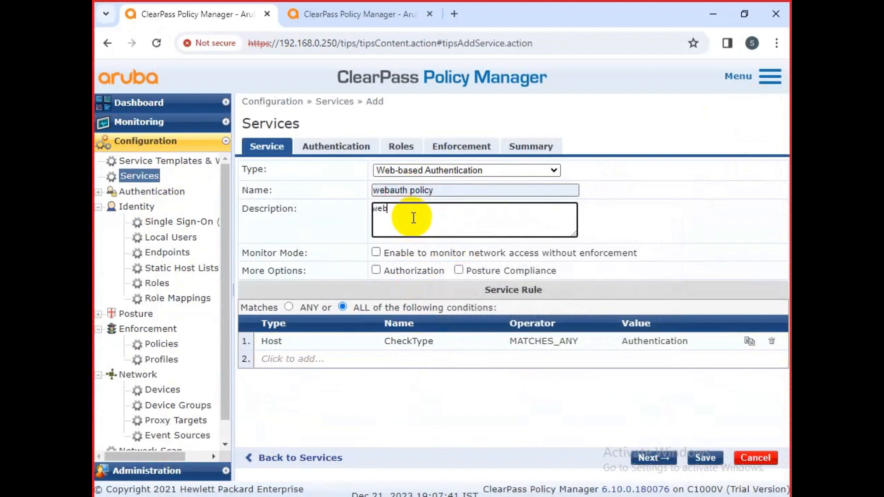
click(407, 271)
click(705, 457)
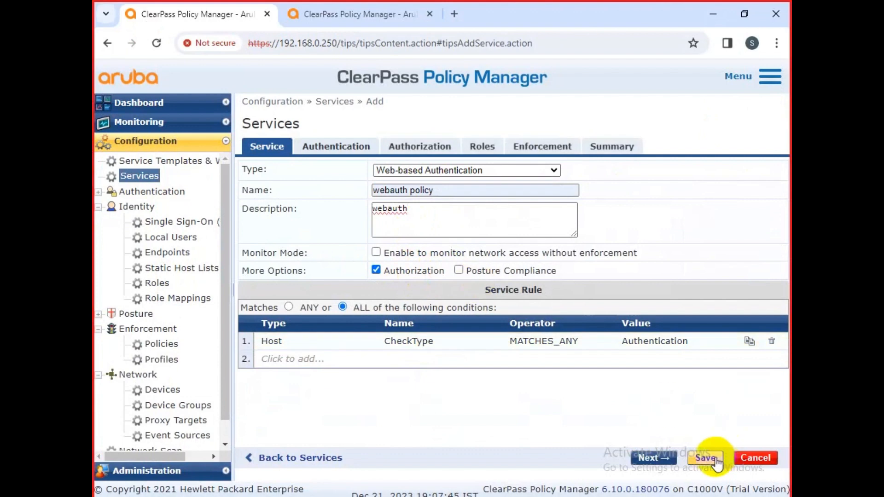
Step: Add Local User Repository as both the authentication source and an additional authorization source, and save the webauth policy service
click(359, 198)
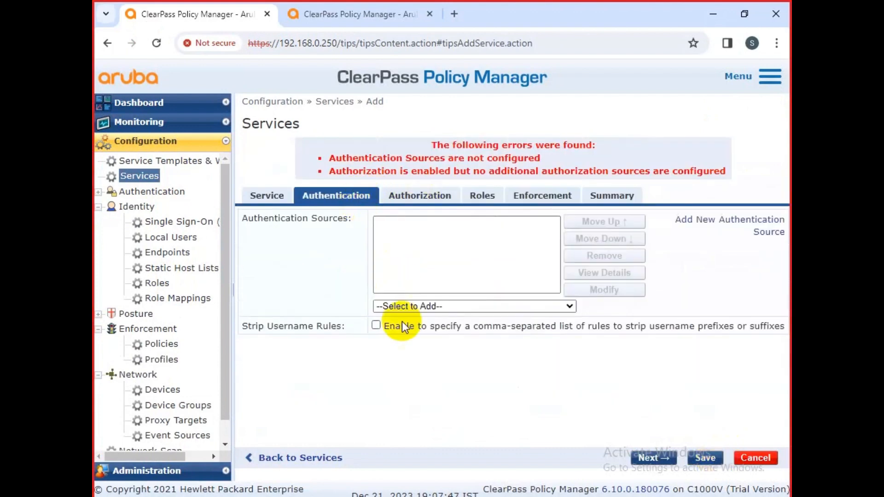
click(402, 307)
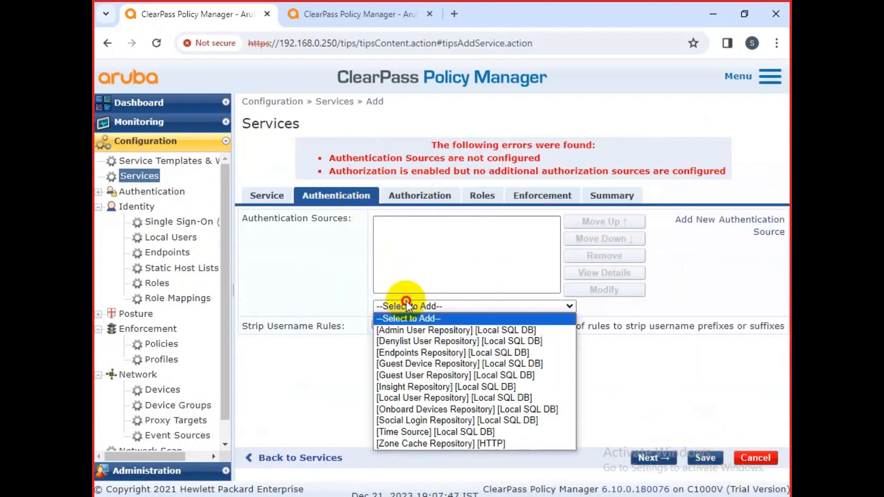
click(416, 397)
click(421, 195)
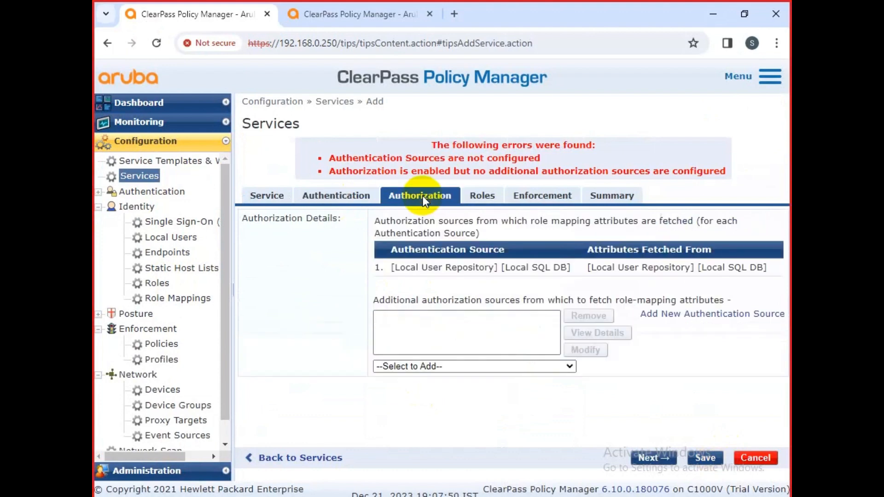
click(416, 367)
click(415, 307)
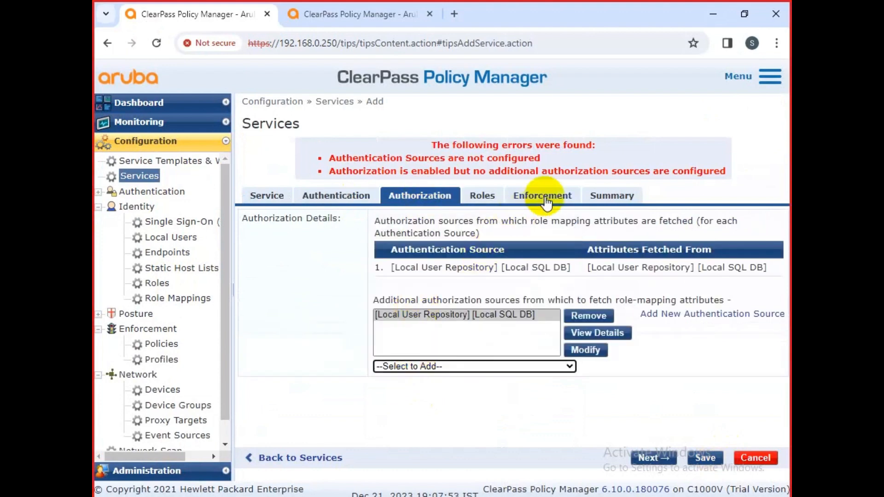
click(705, 458)
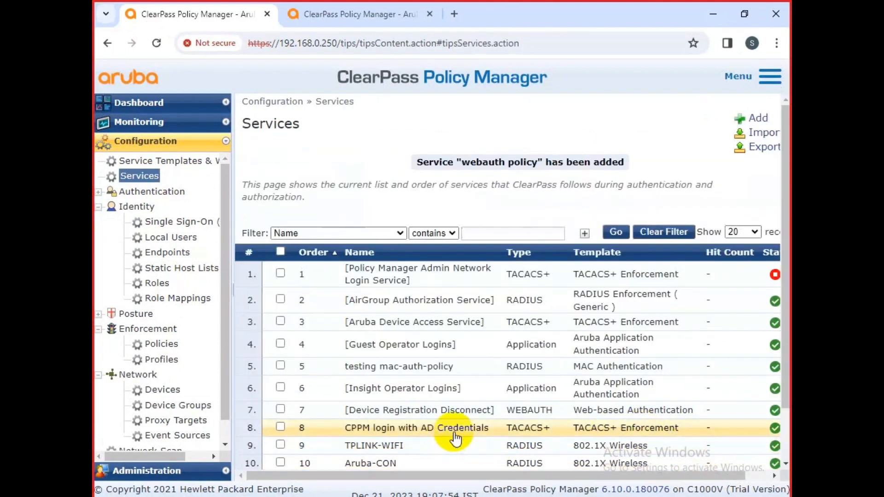
Step: Open the webauth policy service, enable Posture Compliance and check which posture policies can be added
click(409, 438)
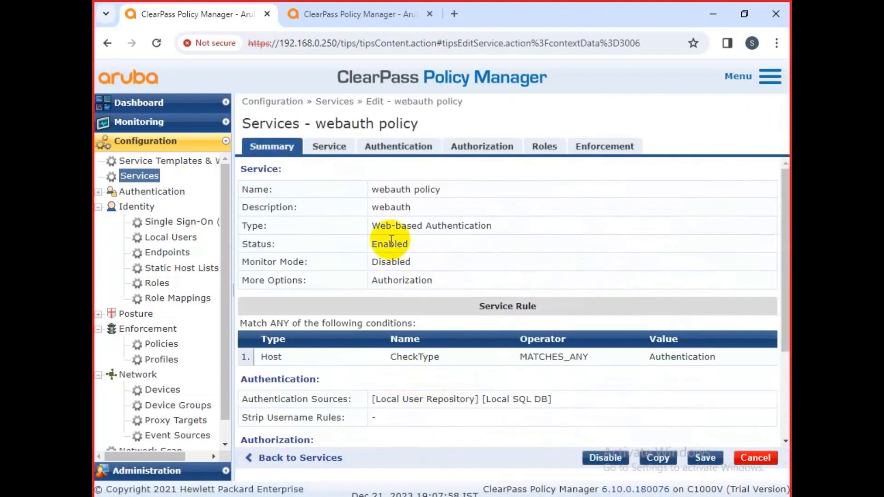
click(336, 148)
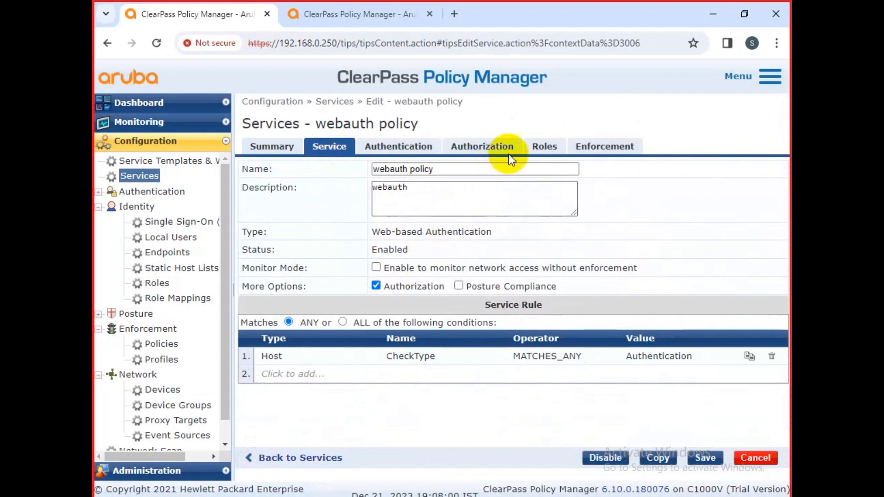
click(459, 286)
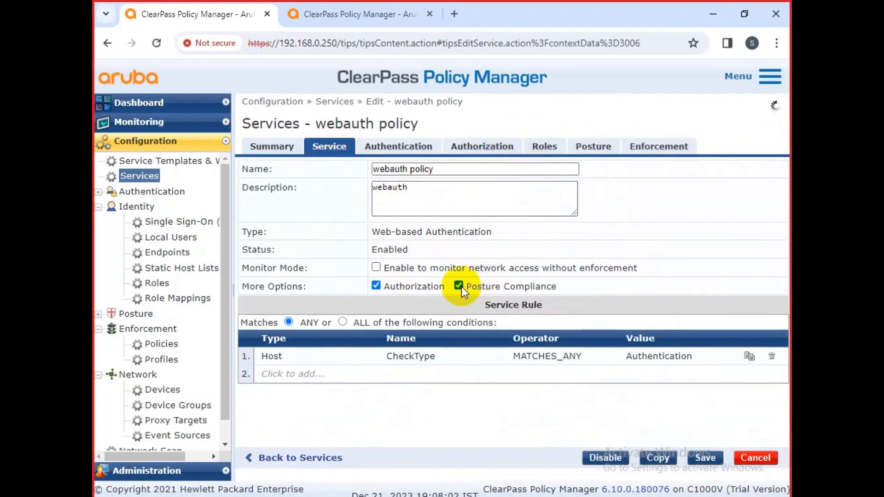
click(591, 161)
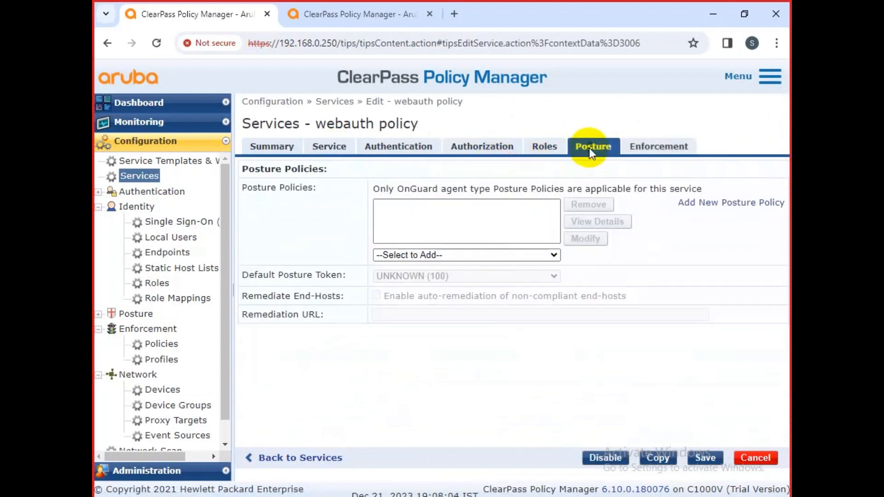
click(423, 259)
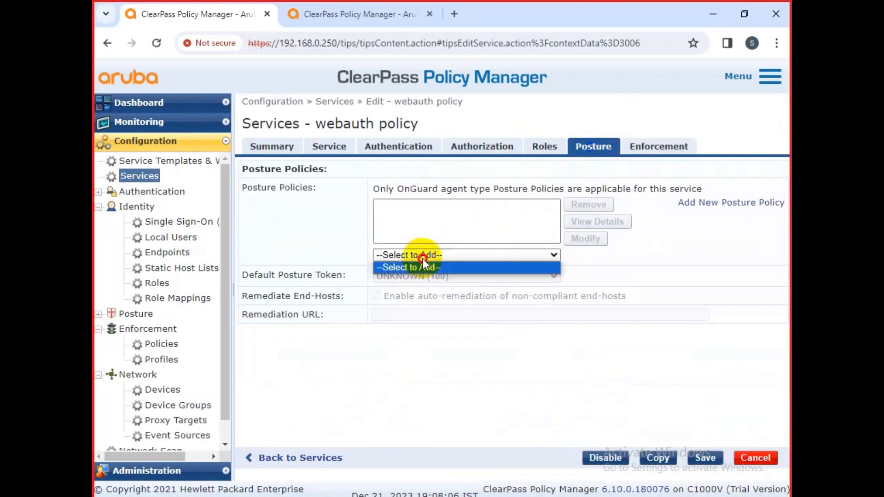
click(665, 312)
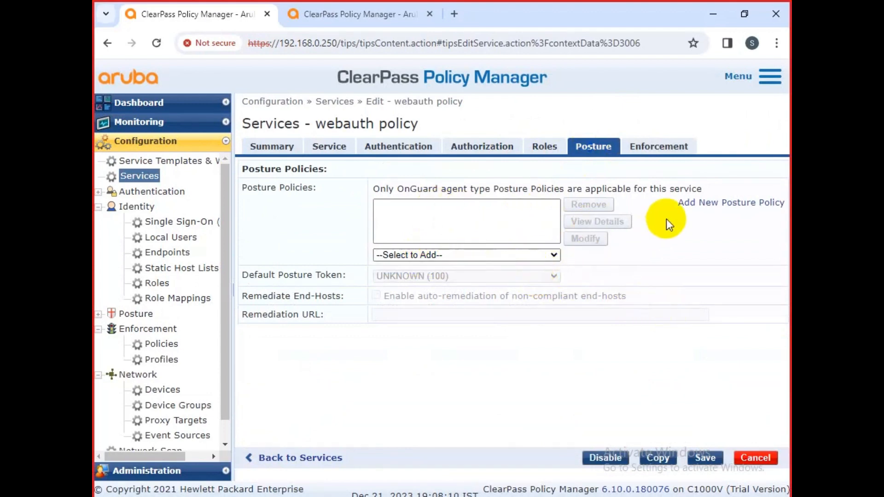
Step: Start a new posture policy from the service, and discard both it and the unsaved changes to webauth policy
click(710, 206)
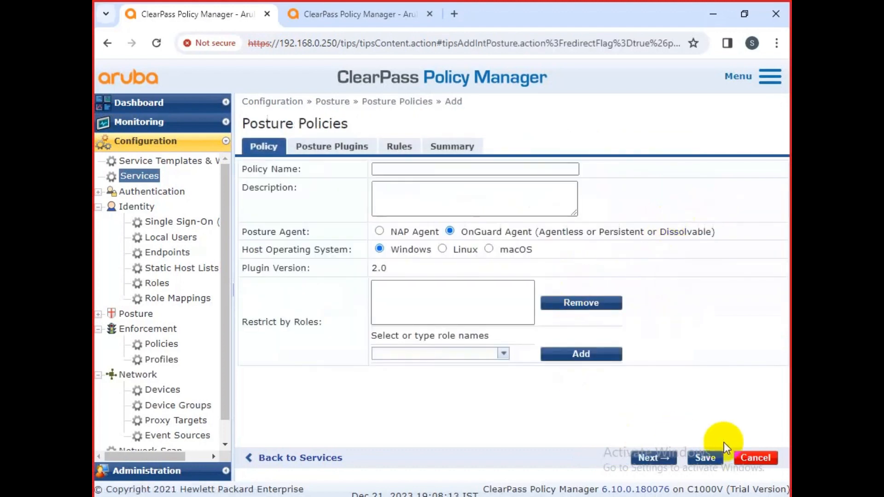
click(777, 464)
click(511, 305)
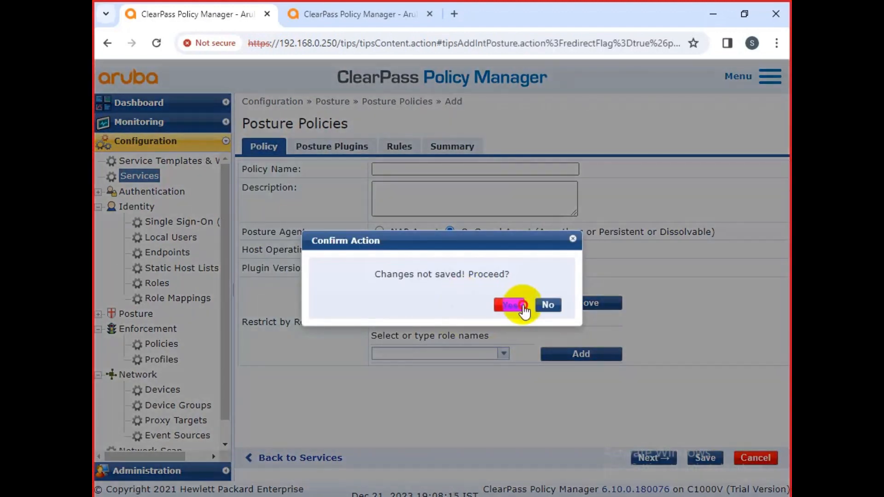
click(756, 456)
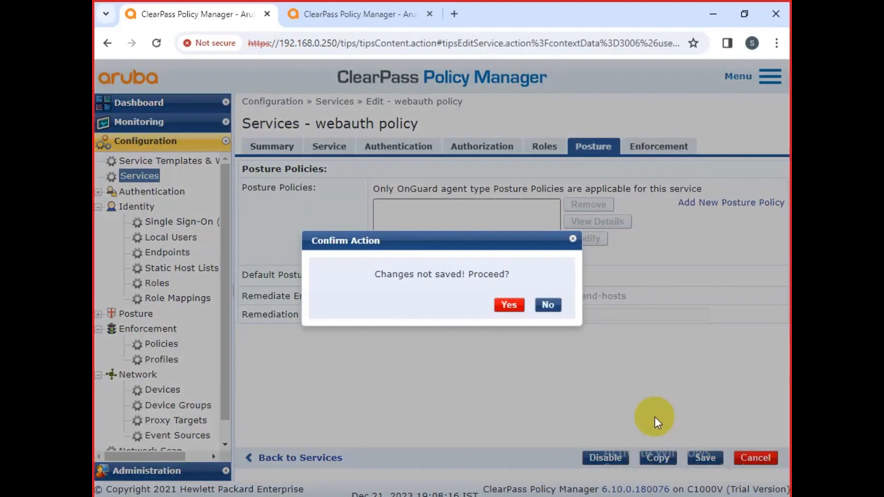
click(504, 307)
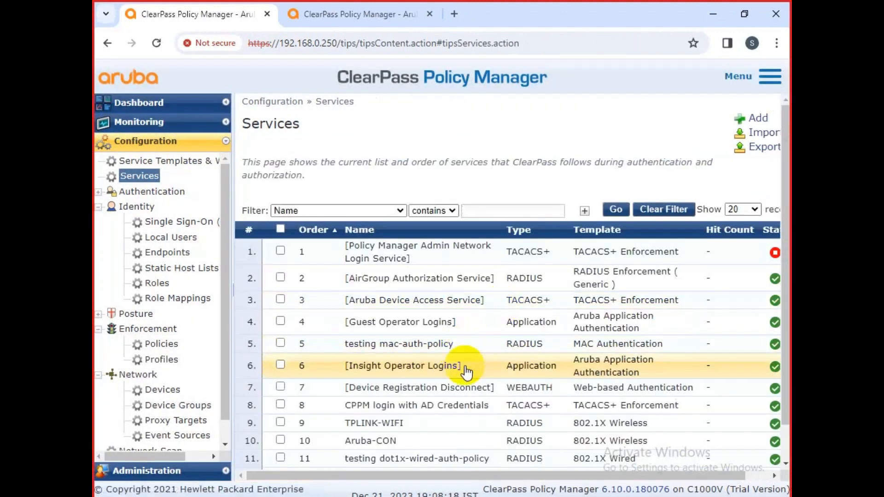
Step: Reorder the services, moving webauth policy to position 5 and testing dot1x-wired-auth-policy to position 7
scroll(461, 391, down, 2)
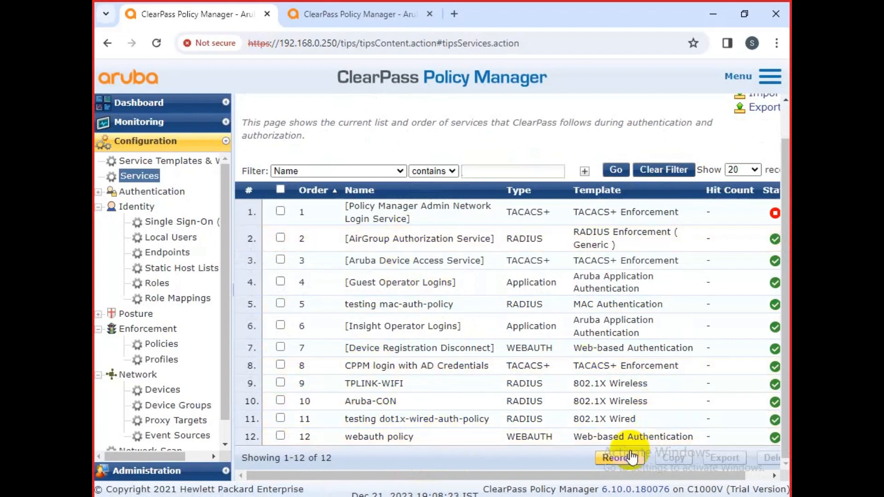
click(619, 458)
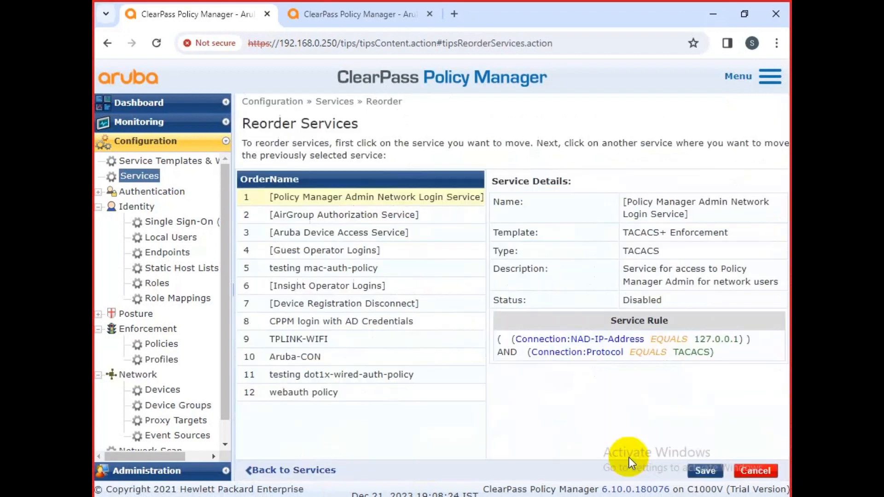
click(322, 394)
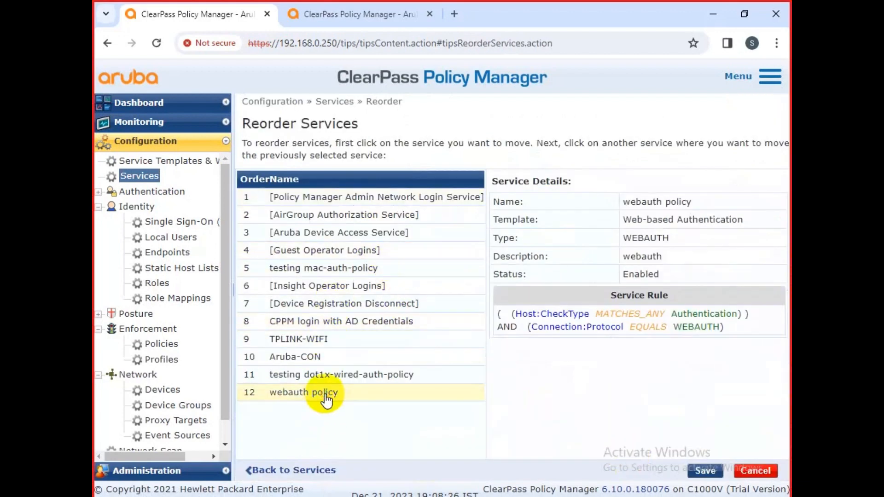
click(324, 258)
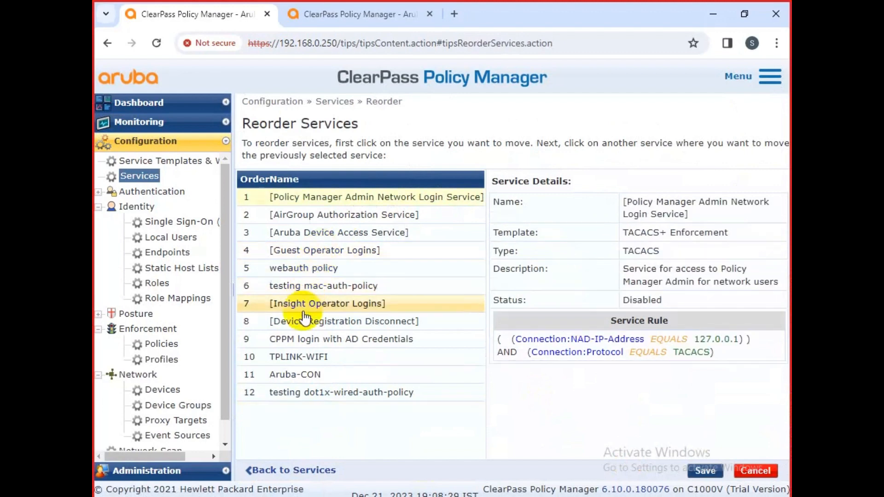
click(317, 392)
click(325, 290)
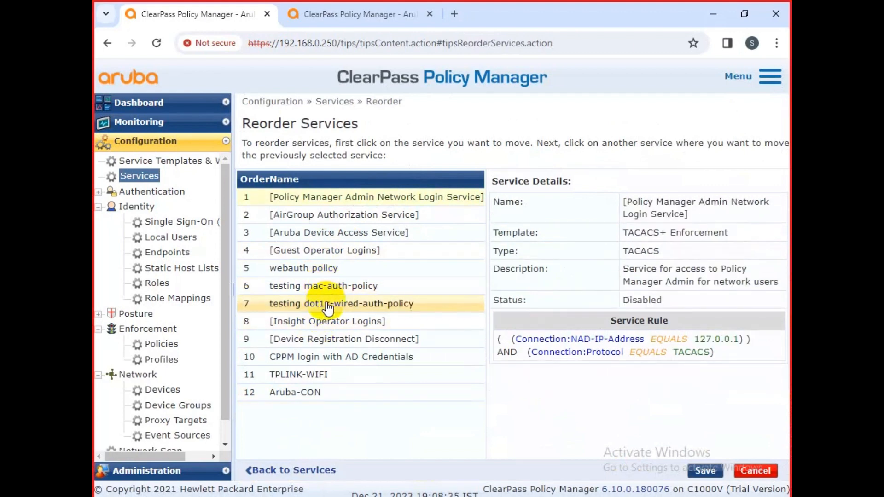
Step: Try to move testing dot1x-wired-auth-policy above testing mac-auth-policy and save the service order
click(327, 304)
click(325, 291)
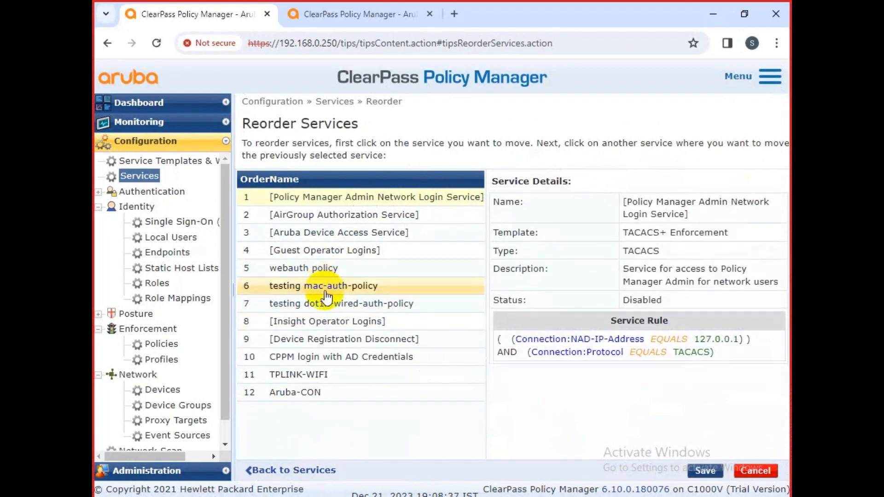
click(327, 304)
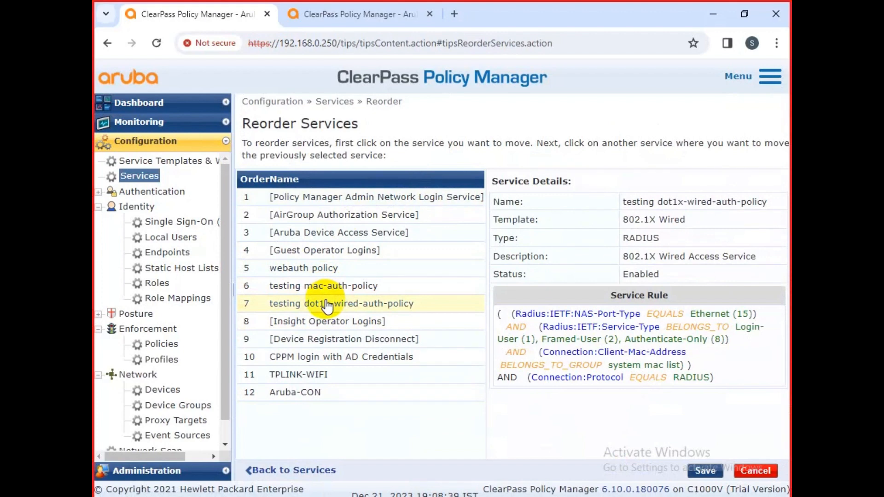
drag(328, 305, 326, 291)
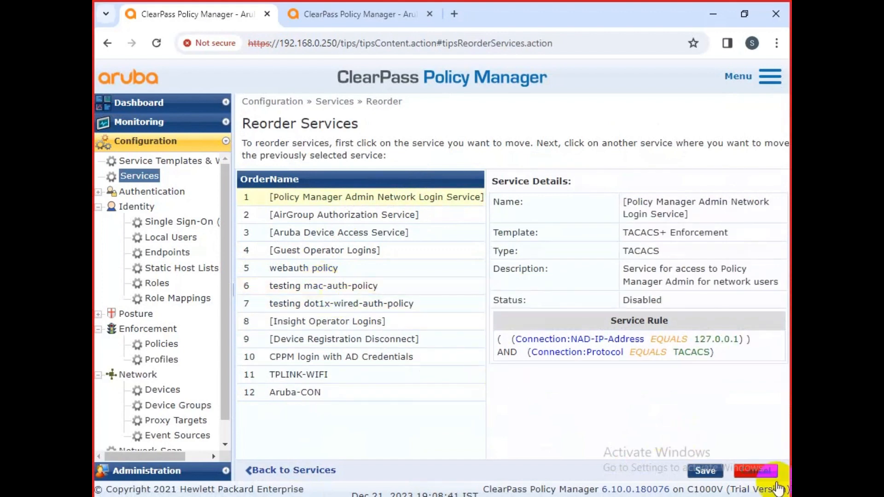
click(705, 470)
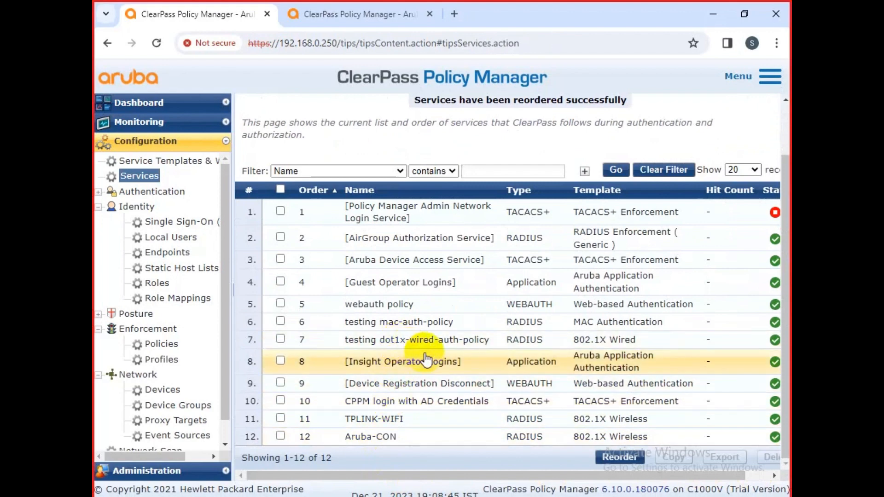
Step: Move testing dot1x-wired-auth-policy to position 6, directly below webauth policy, and save the new service order
click(617, 457)
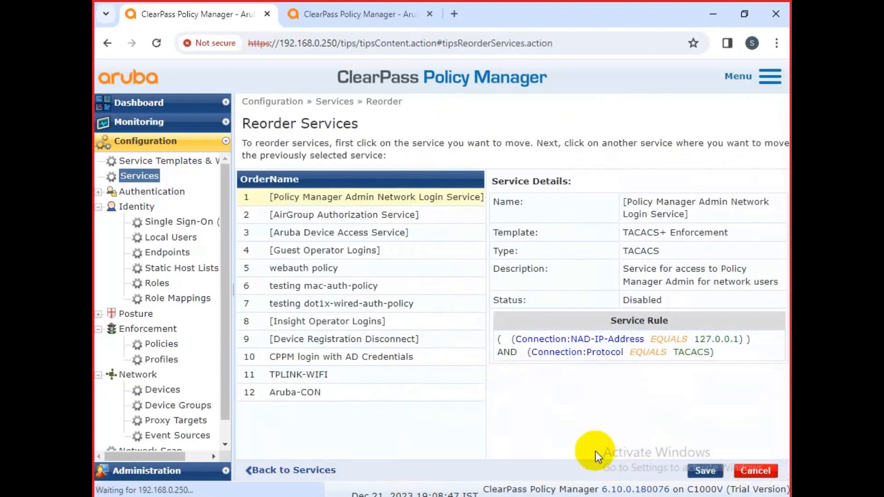
click(335, 304)
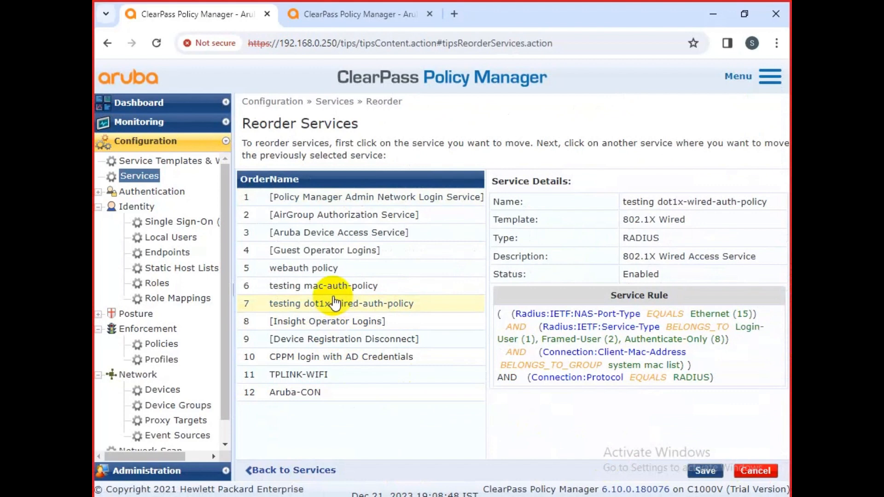
click(343, 275)
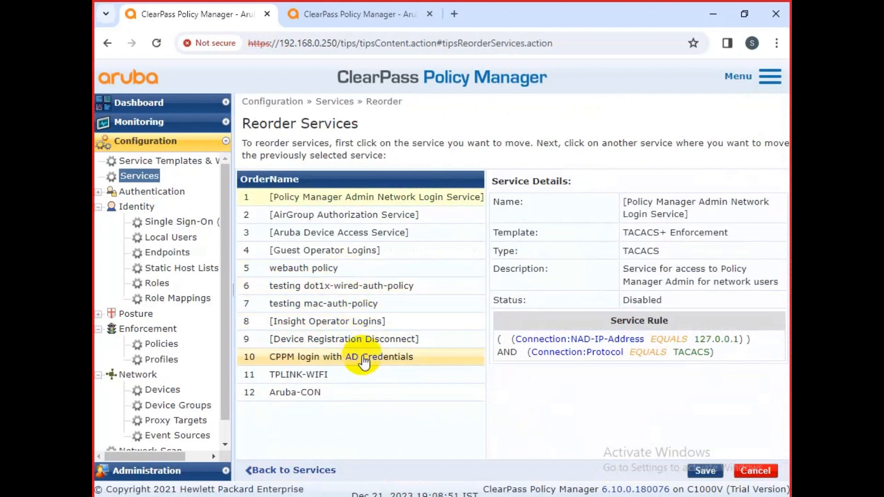
click(706, 471)
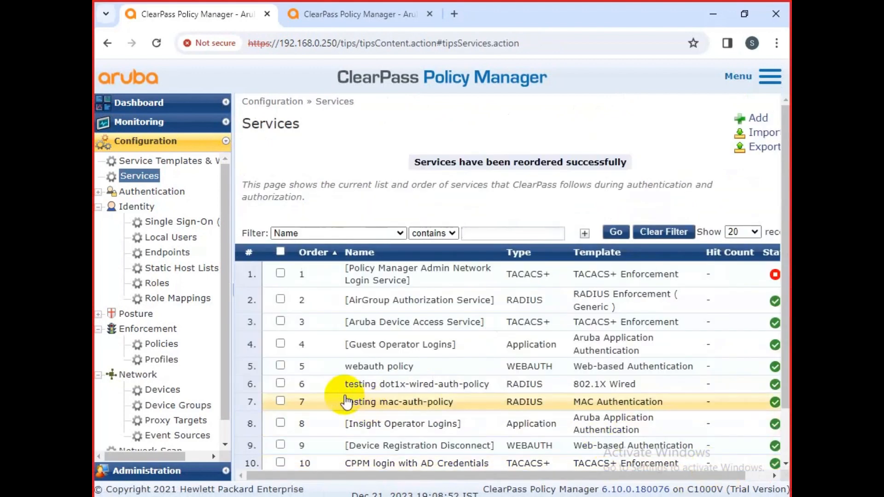
scroll(359, 395, down, 1)
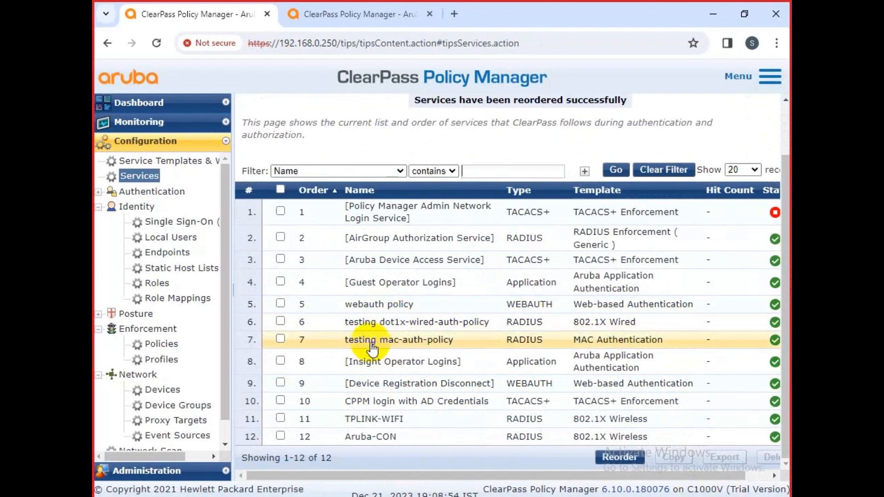
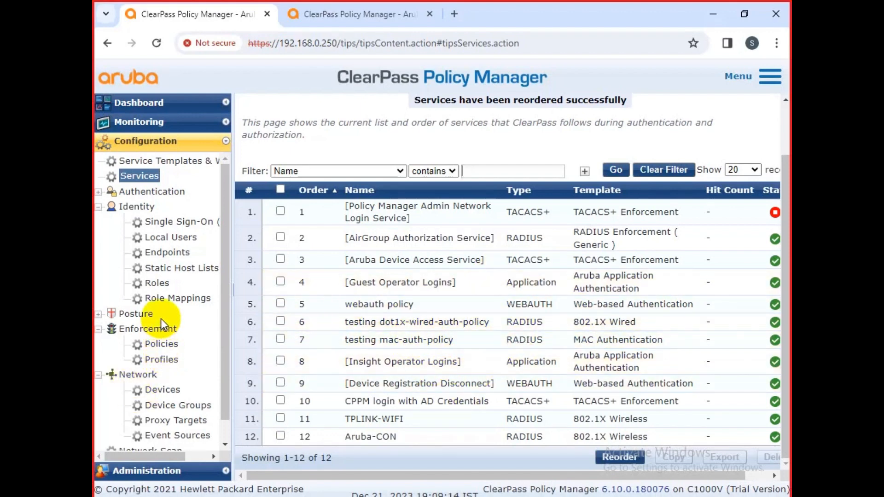
Step: Start a new posture policy, select the ClearPass Windows Universal System Health Validator and Windows System Health Validator plugins, and open its rules
click(140, 314)
click(152, 327)
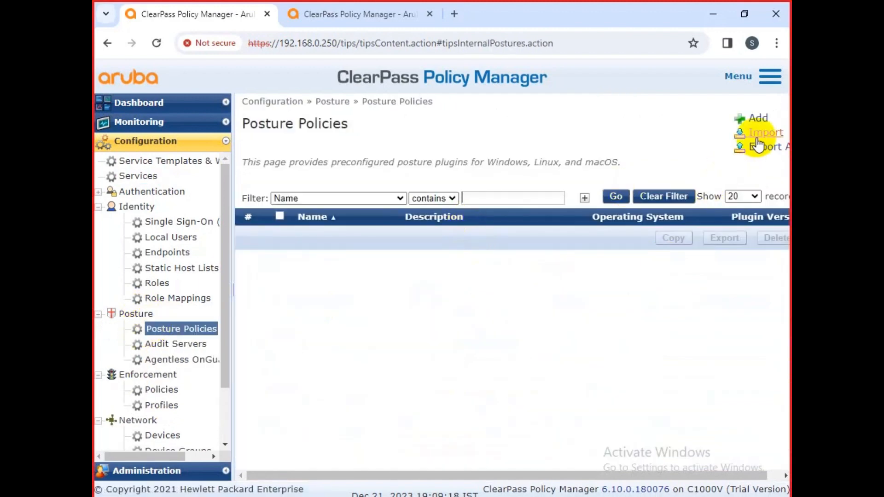
click(768, 115)
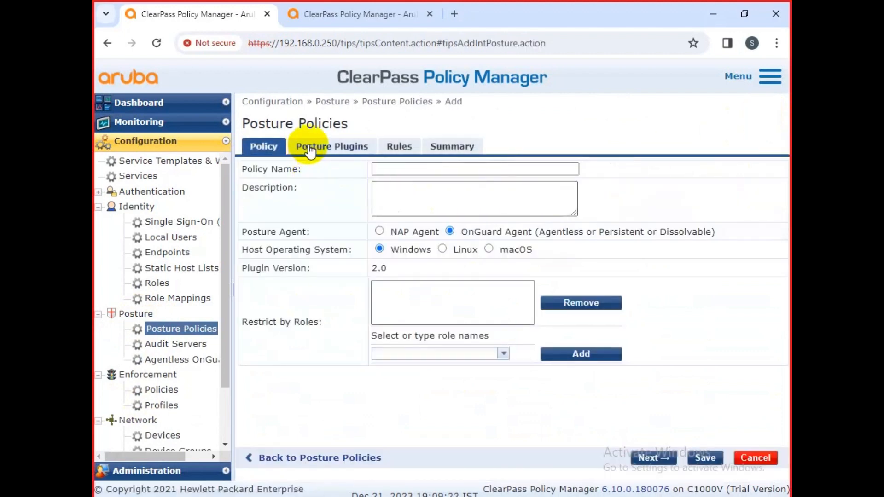
click(309, 148)
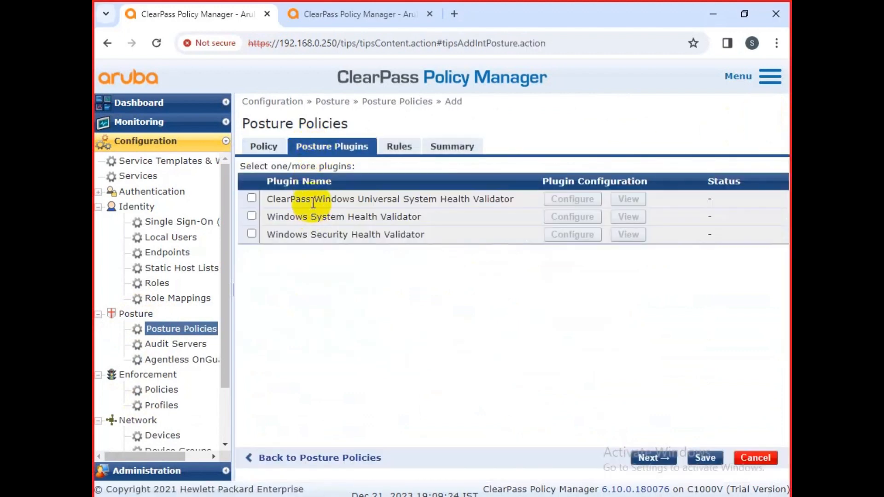
click(252, 199)
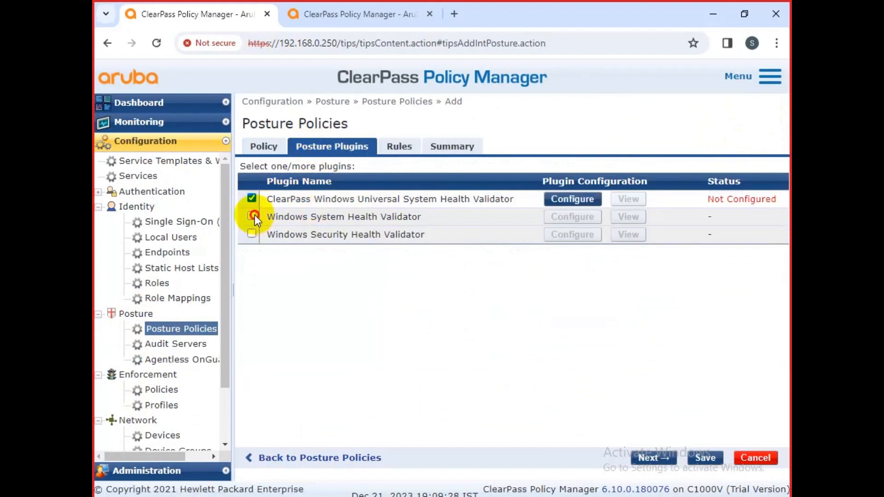
click(254, 216)
click(399, 152)
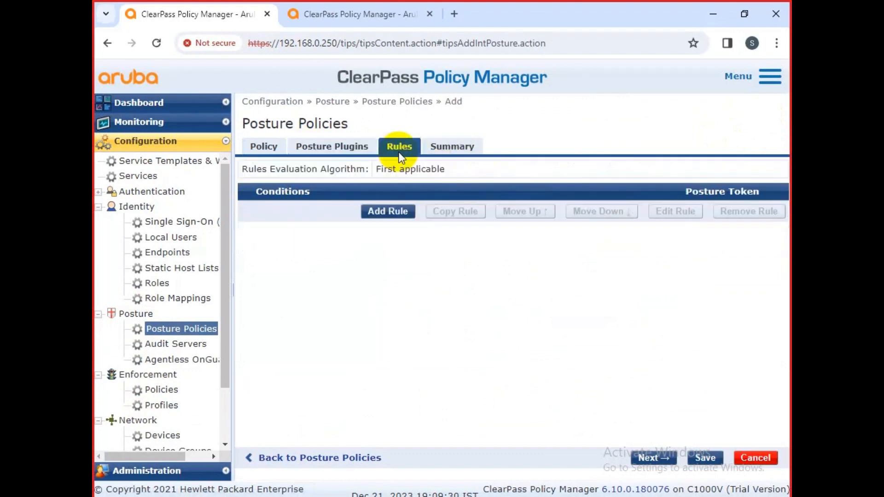
Step: Add a posture rule assigning HEALTHY when the ClearPass Windows Universal and Windows System Health Validators match Fails all SHV checks
click(399, 211)
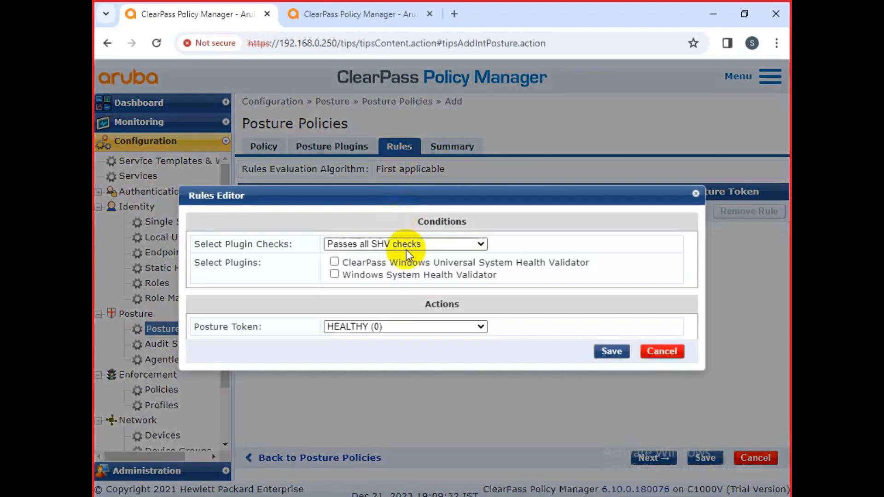
click(415, 244)
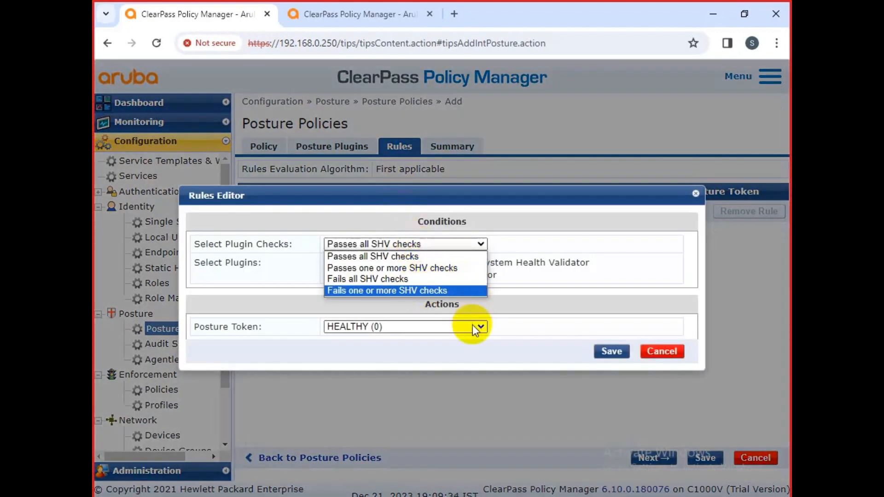
click(609, 351)
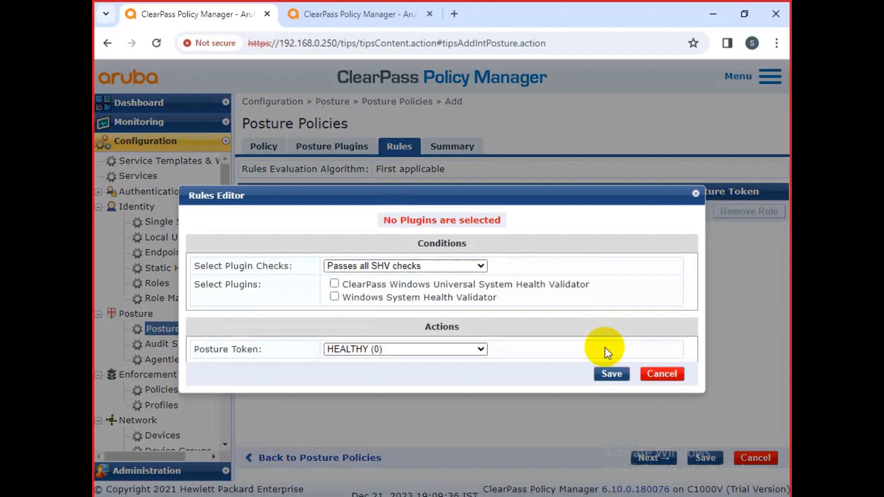
click(456, 266)
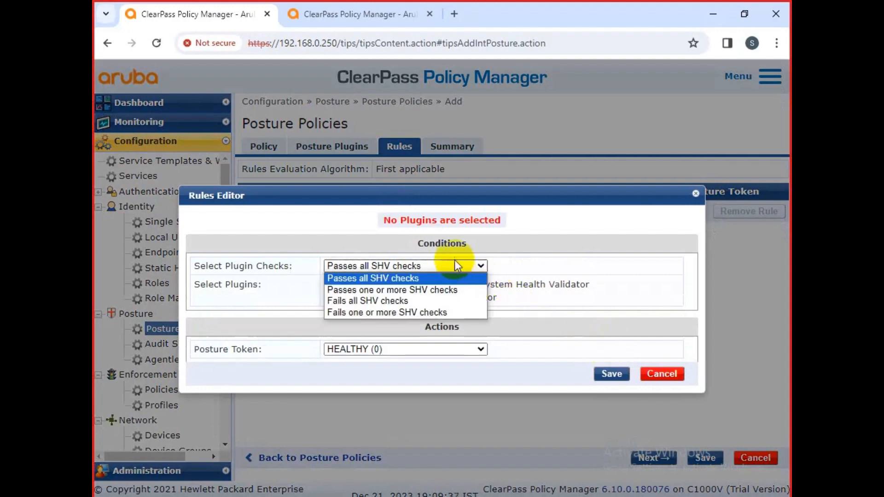
click(428, 300)
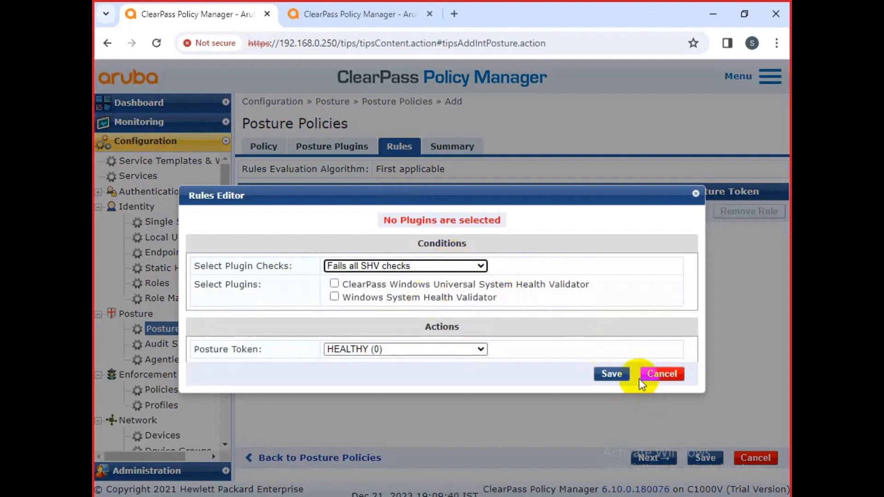
click(334, 284)
click(334, 297)
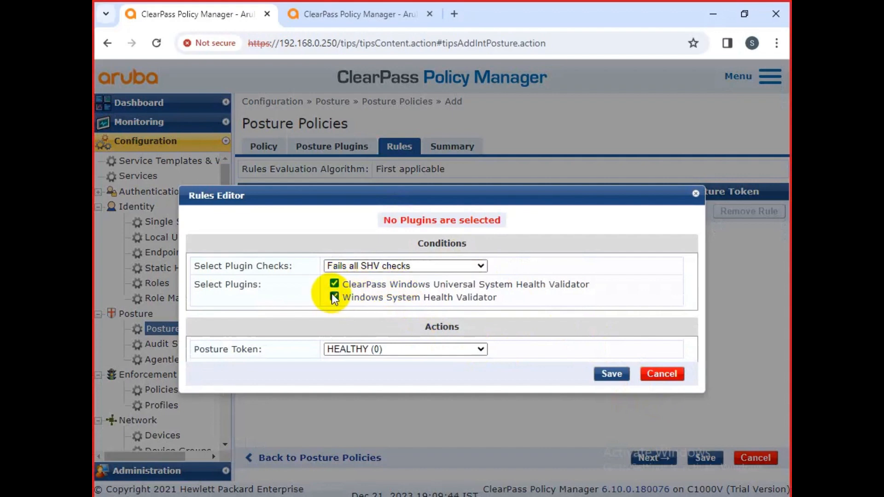
click(617, 374)
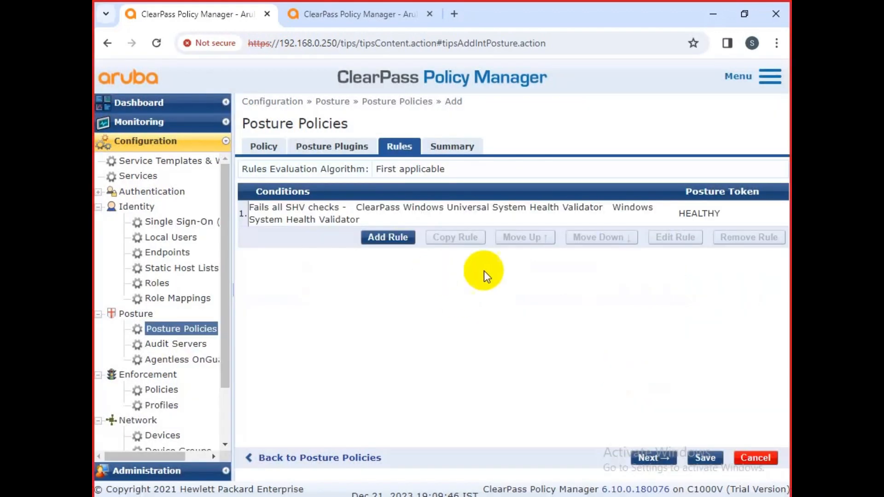
Step: Add a second rule assigning QUARANTINE when both selected health validator plugins match Fails one or more SHV checks
click(398, 238)
click(402, 245)
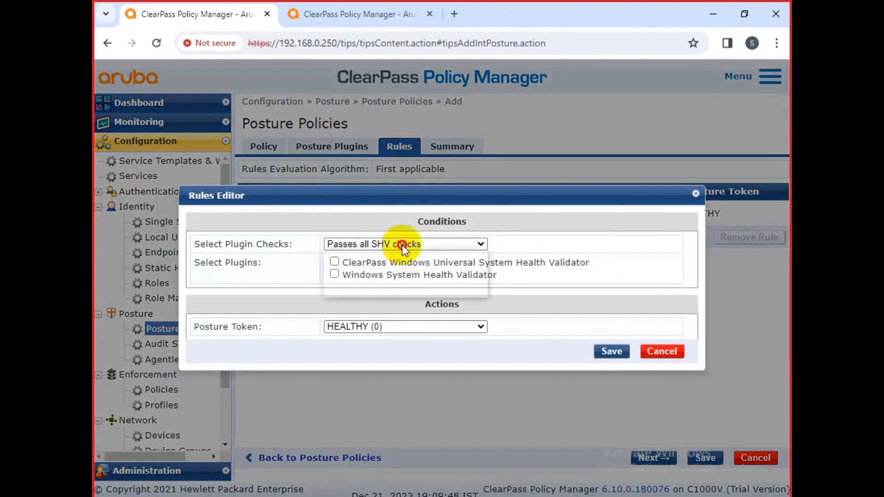
click(397, 289)
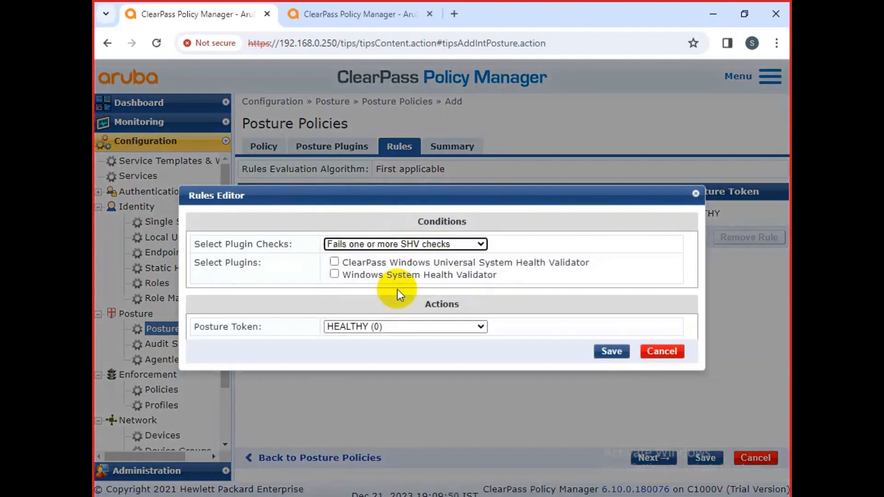
click(335, 261)
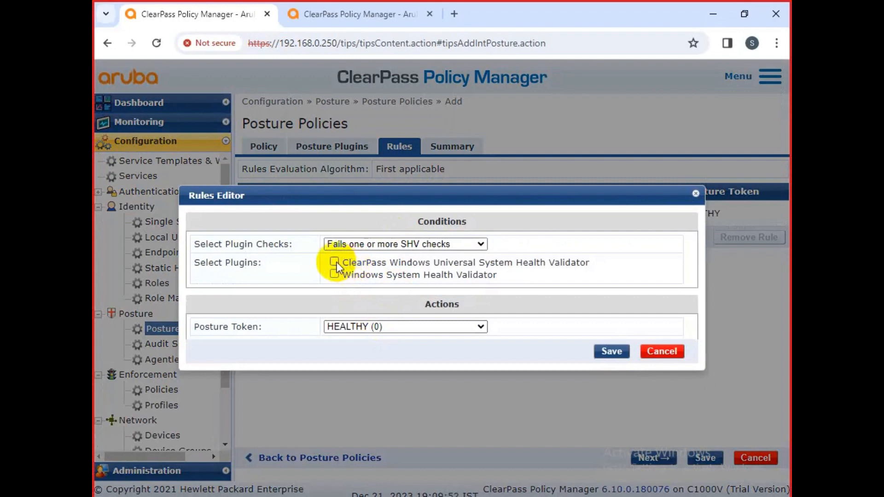
click(335, 275)
click(422, 326)
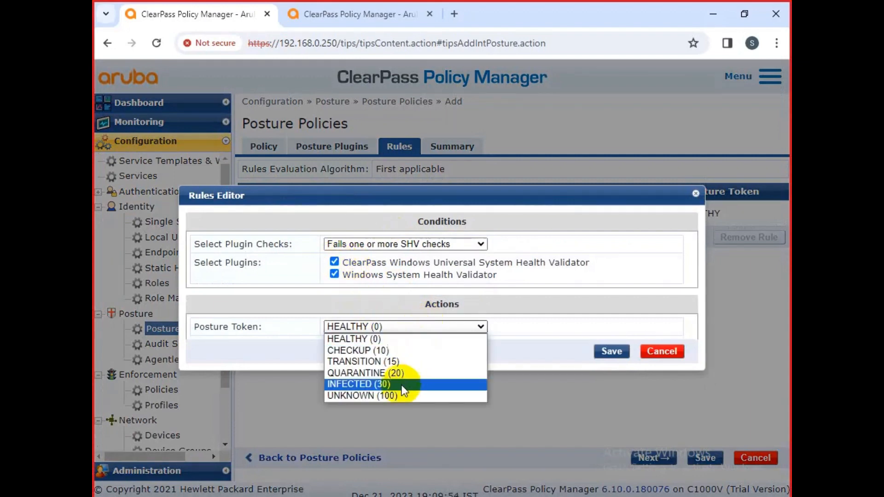
click(381, 372)
click(612, 351)
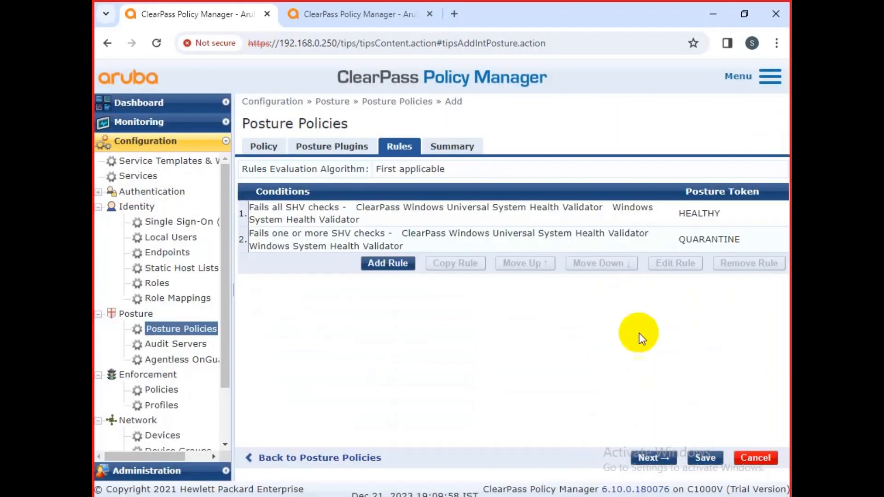
Step: Try to save the posture policy, and name it test while checking the roles available to restrict it
click(706, 458)
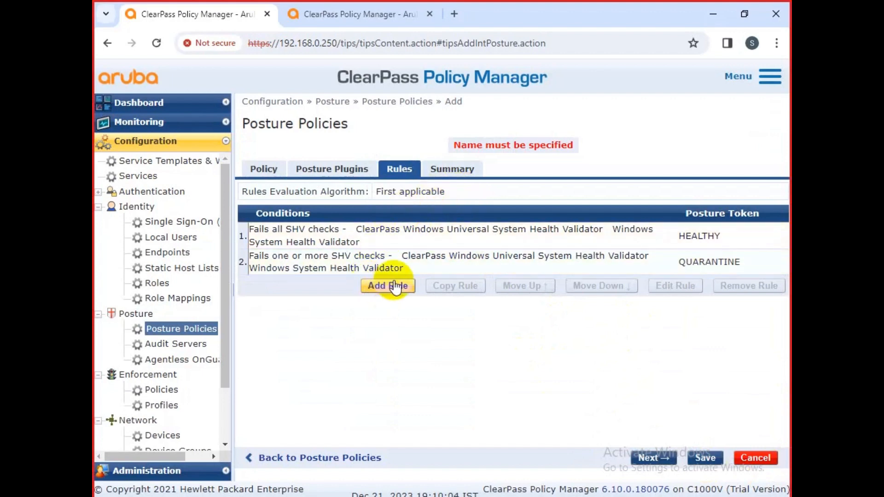
click(296, 170)
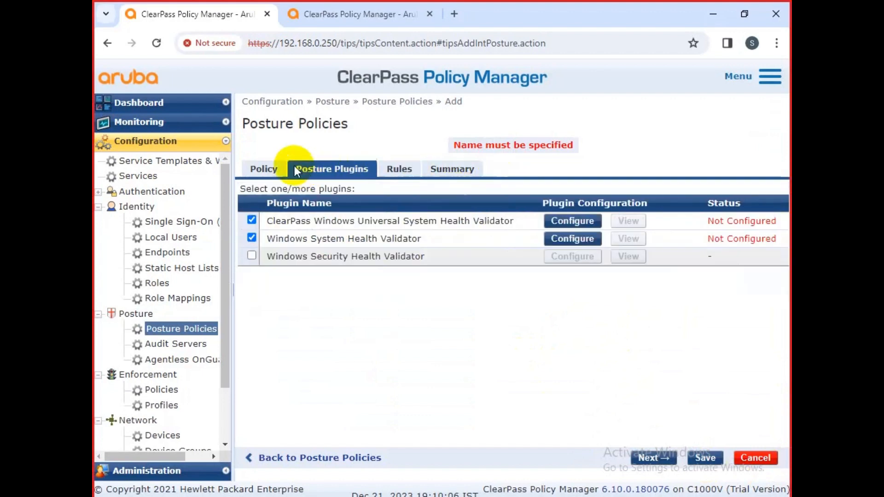
click(278, 170)
click(381, 191)
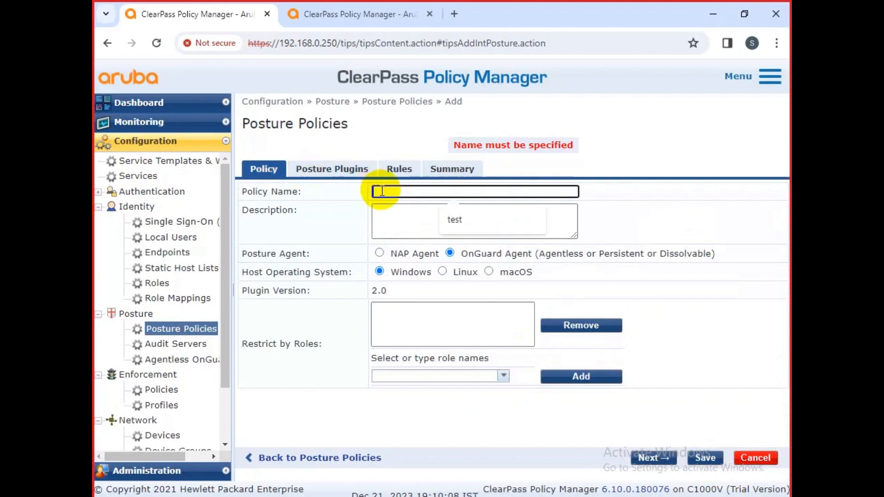
click(479, 223)
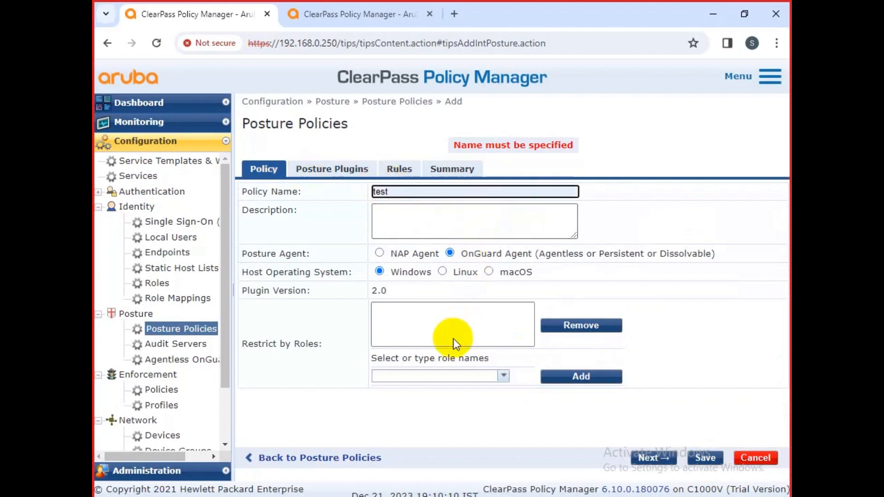
click(435, 377)
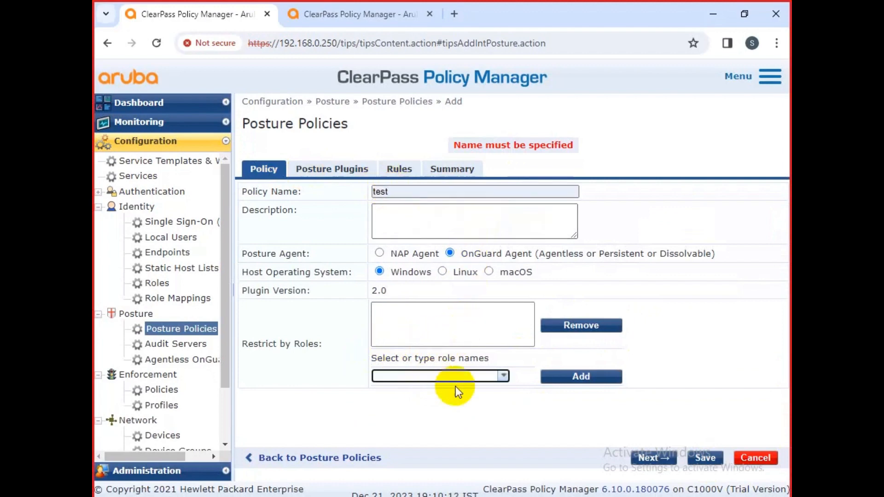
click(501, 376)
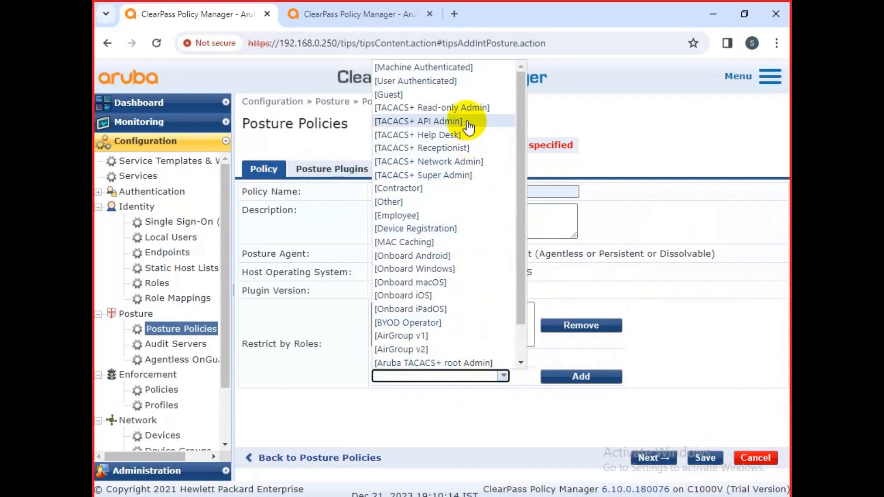
click(400, 427)
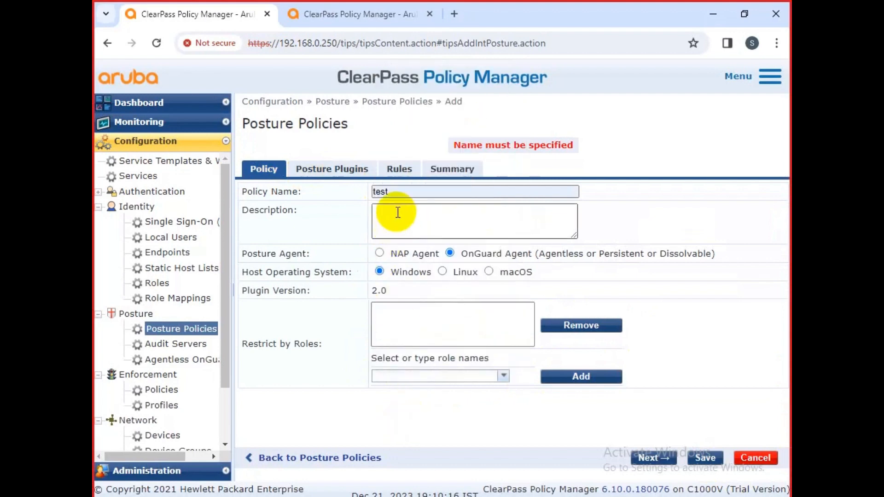
Step: Open the ClearPass Windows Universal System Health Validator configuration and enable its checks for Windows 10
click(334, 169)
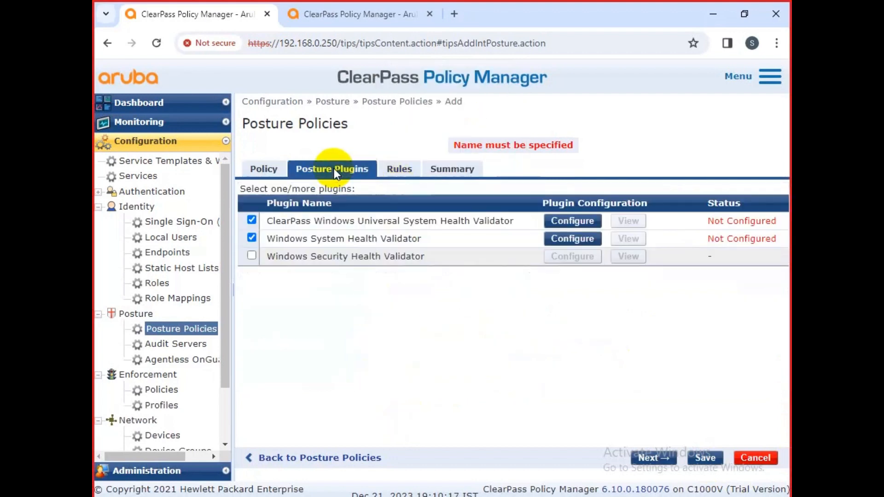
click(579, 219)
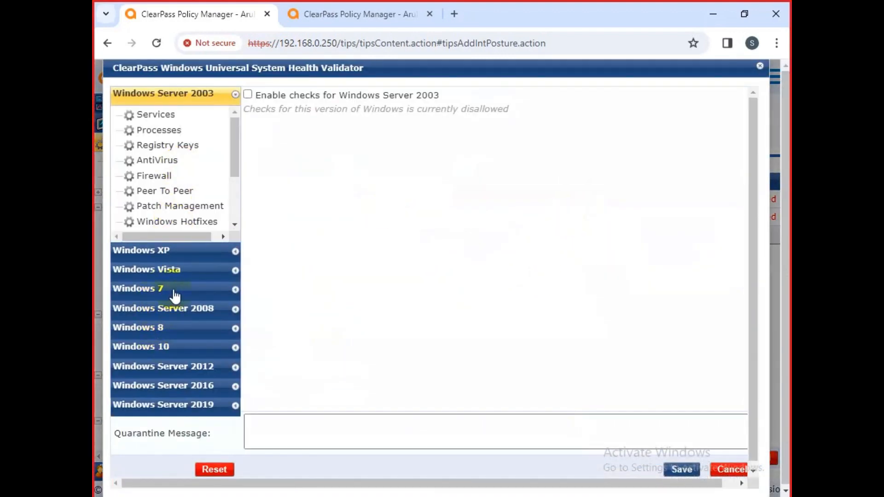
click(161, 253)
click(166, 252)
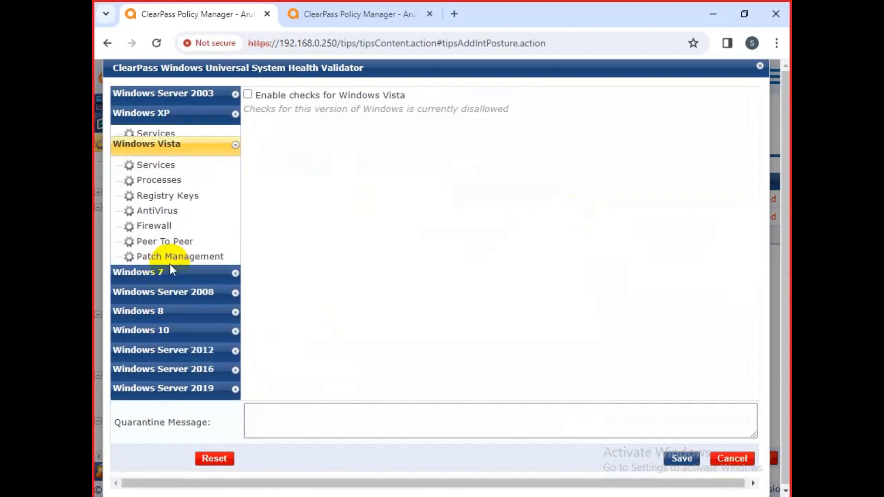
click(166, 273)
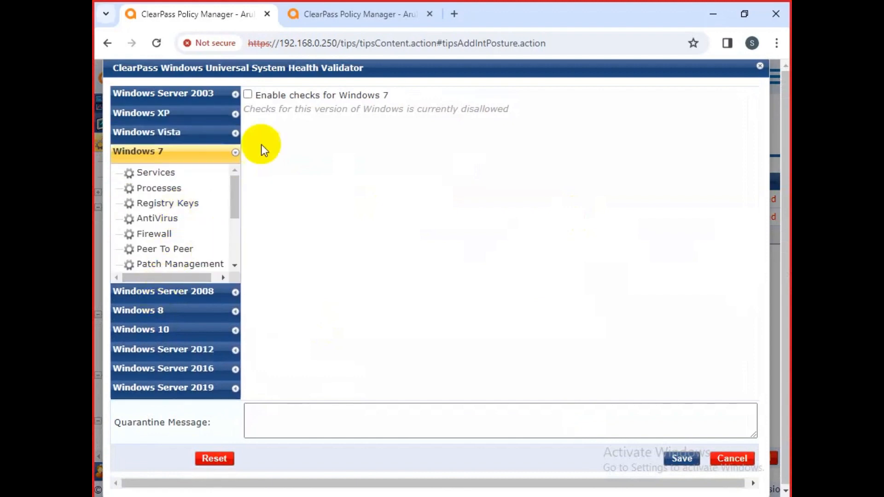
click(248, 95)
click(248, 94)
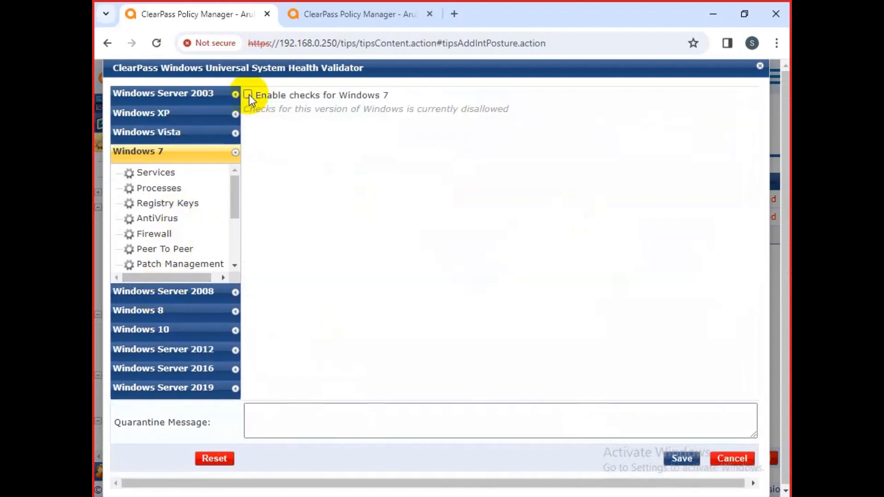
click(163, 334)
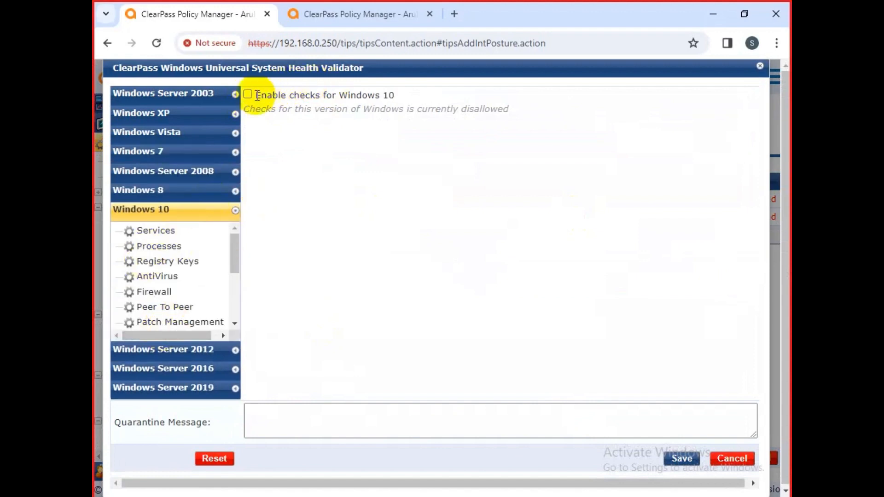
click(248, 95)
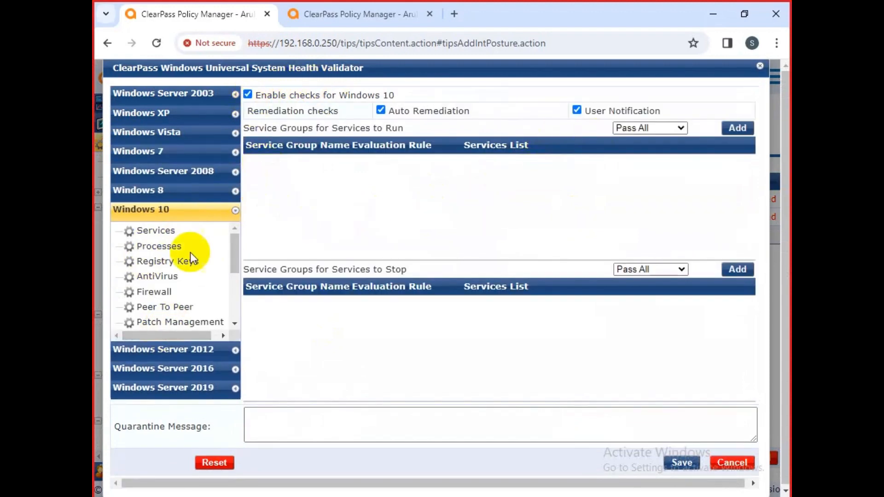
Step: Review the Windows 10 process and registry key checks, and enable the check that an antivirus application is on
click(159, 247)
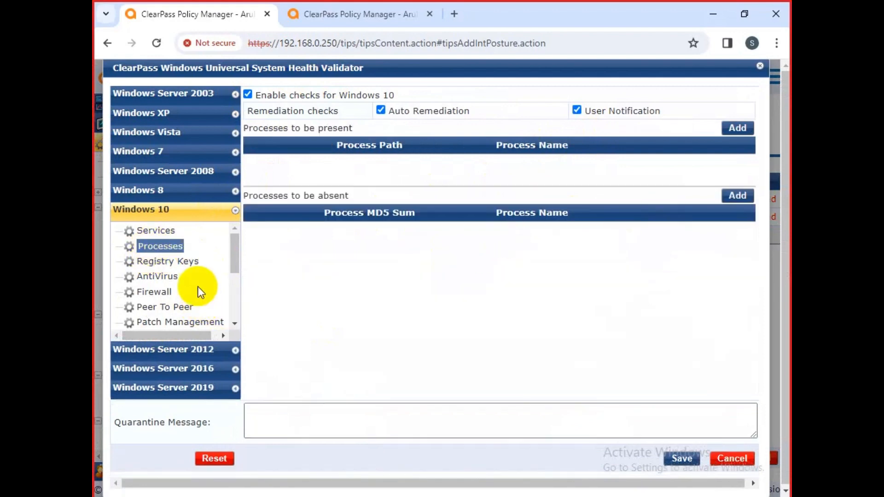
click(162, 263)
click(155, 278)
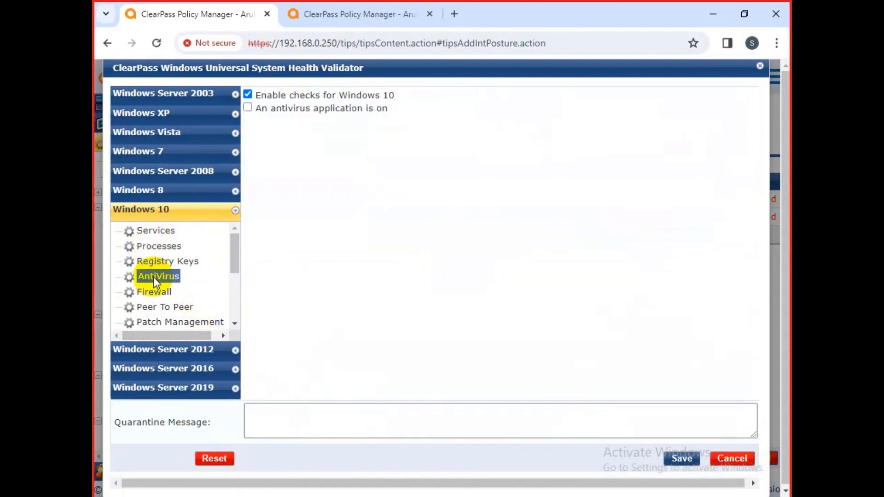
click(300, 110)
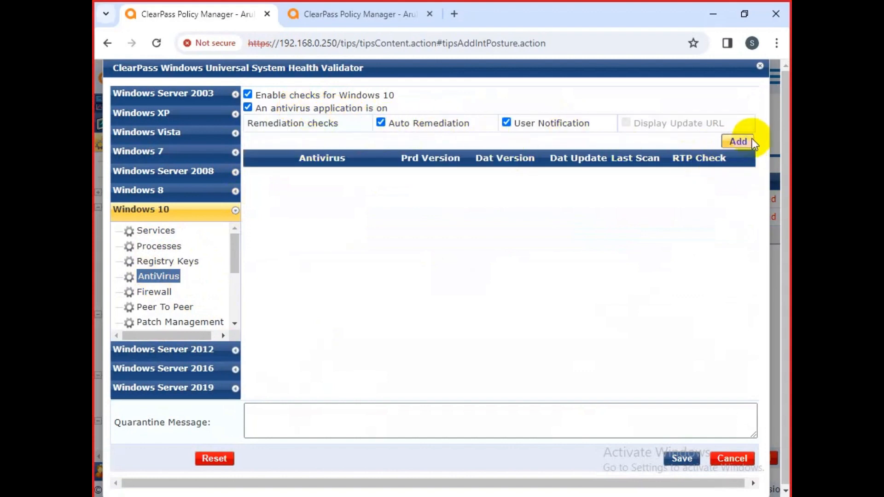
Step: Add 360 Internet Security as a Windows 10 antivirus product check, requiring a product version of at least 14.00
click(738, 142)
click(483, 137)
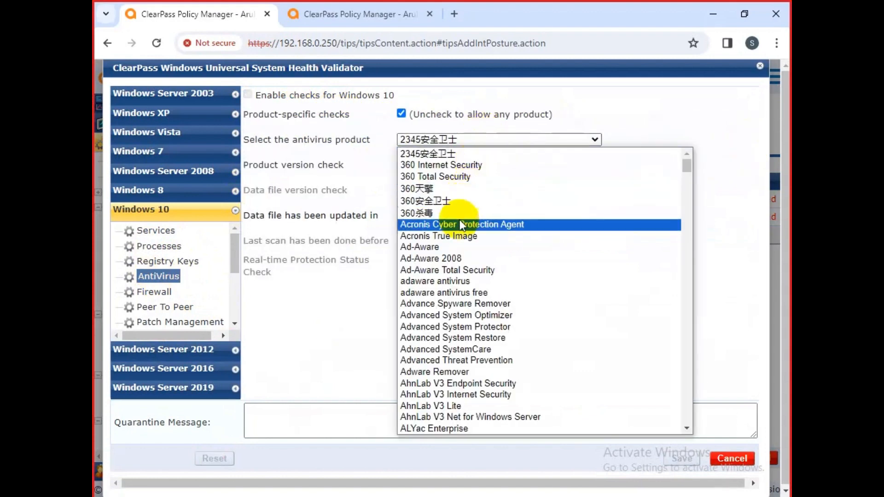
click(459, 166)
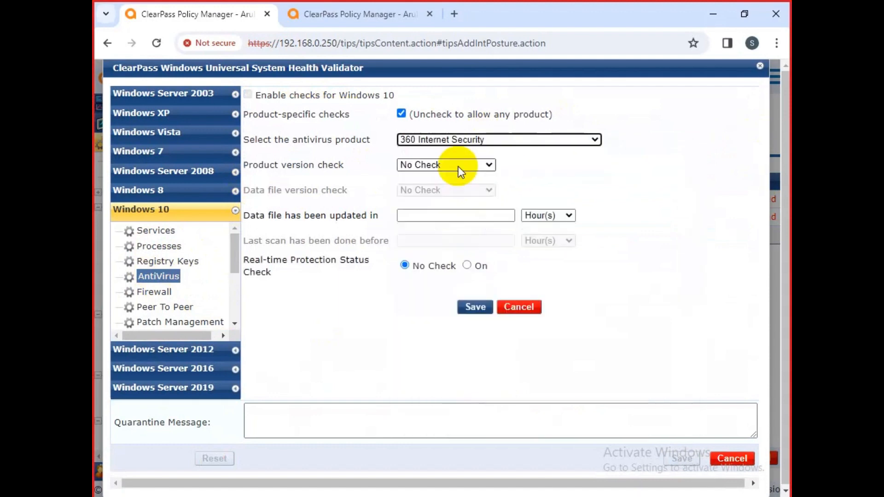
click(459, 167)
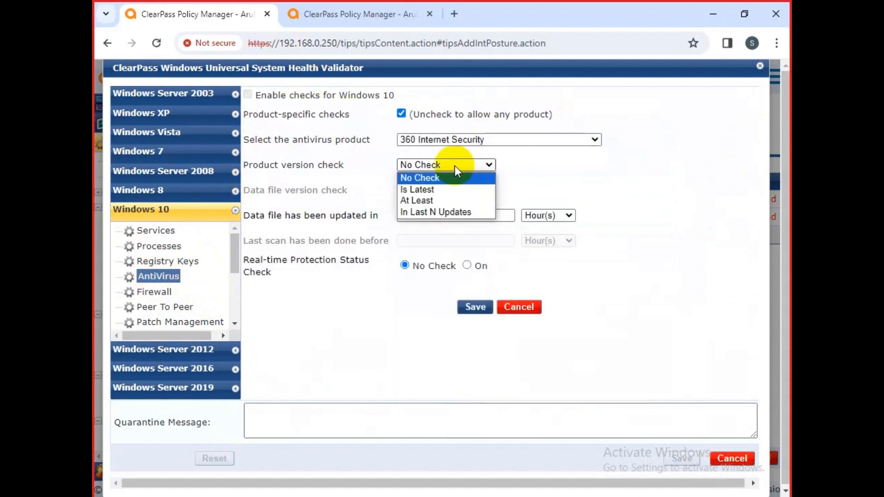
click(436, 205)
click(599, 165)
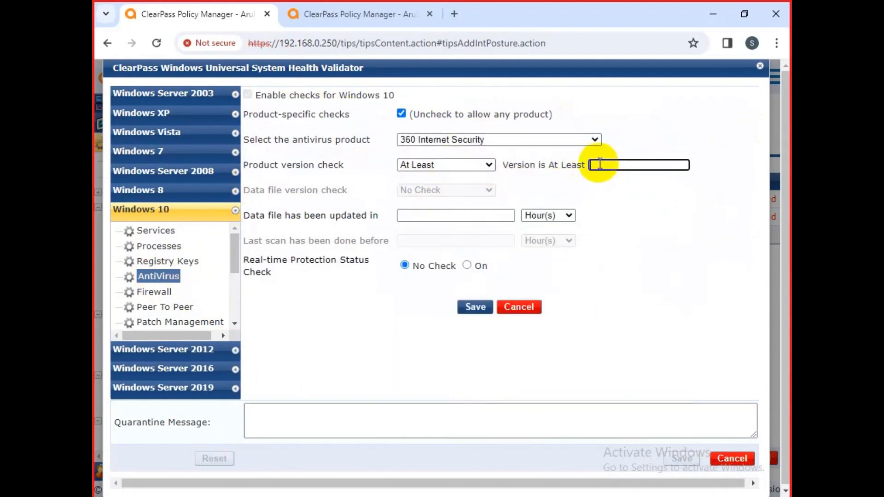
text(14.00)
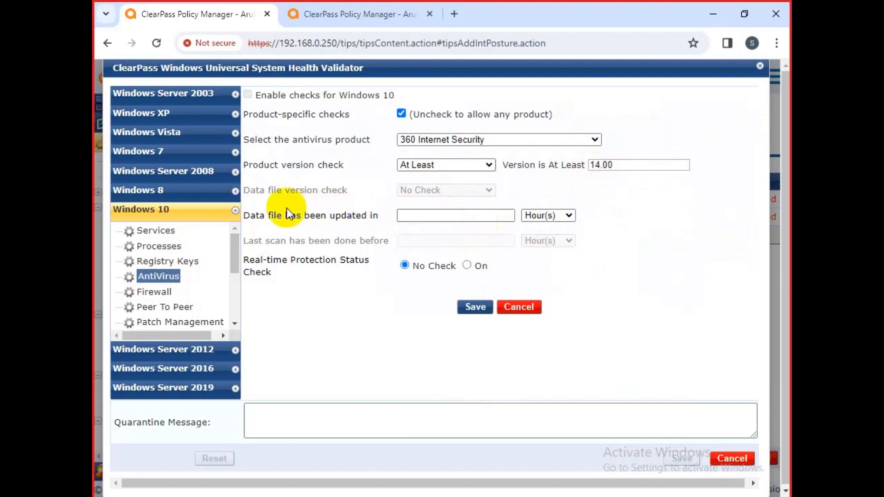
drag(244, 215, 415, 217)
click(583, 255)
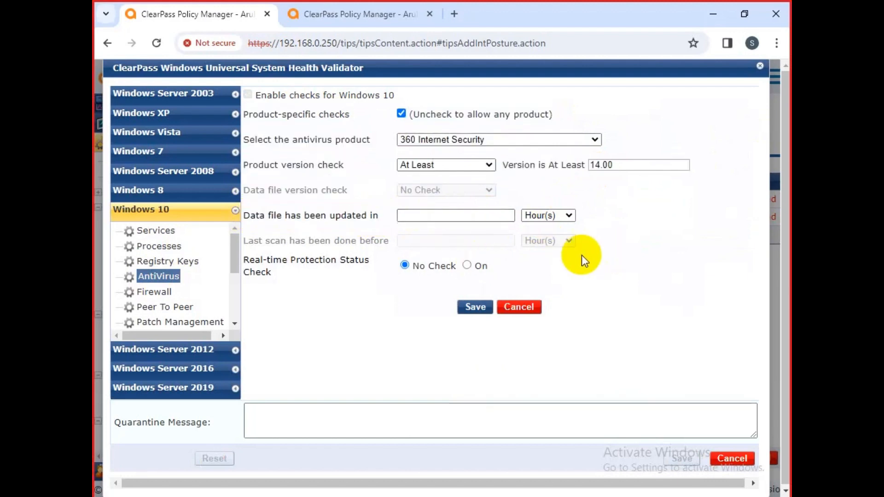
click(474, 307)
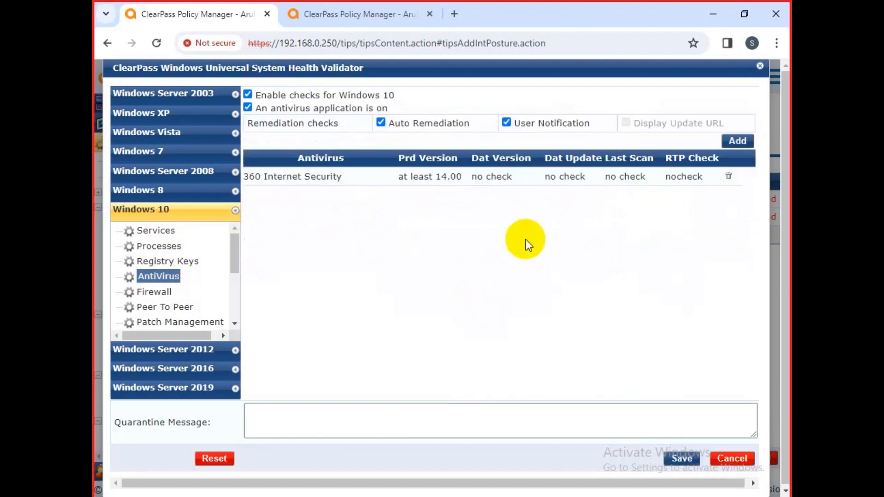
Step: Enable the Windows 10 firewall application check and browse the firewall products that can be added, without adding one
click(152, 292)
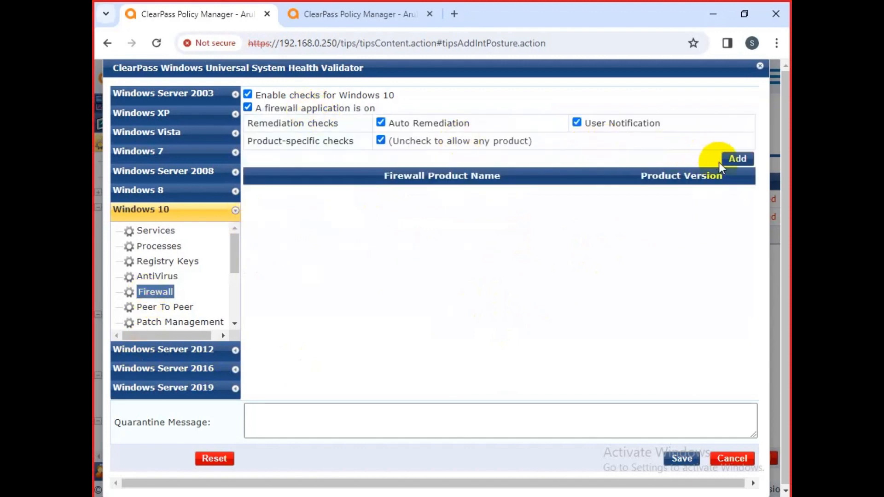
click(736, 158)
click(461, 123)
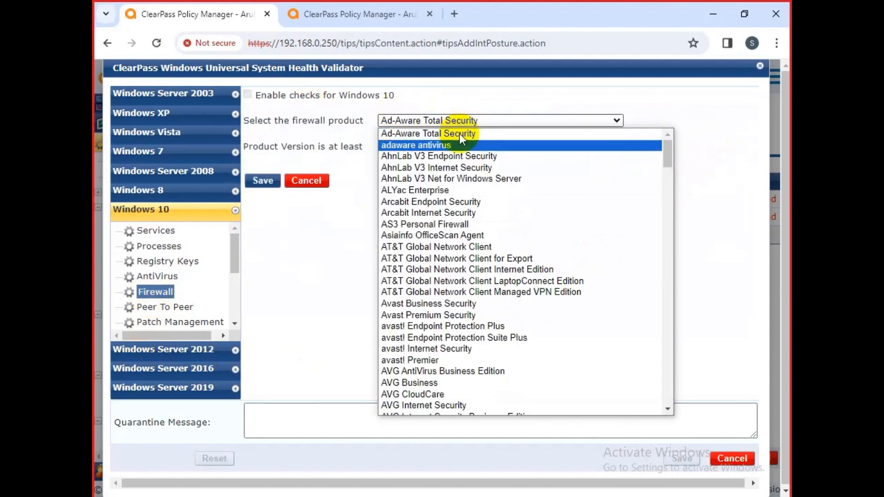
scroll(453, 252, down, 18)
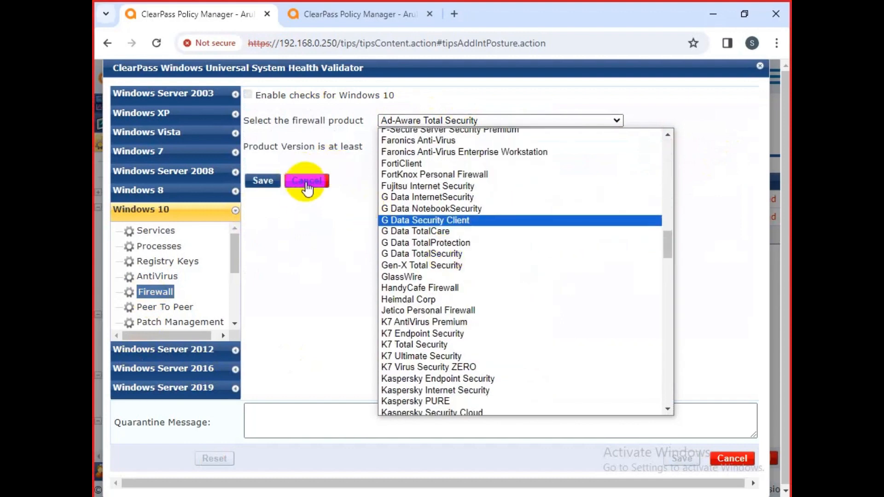
click(302, 180)
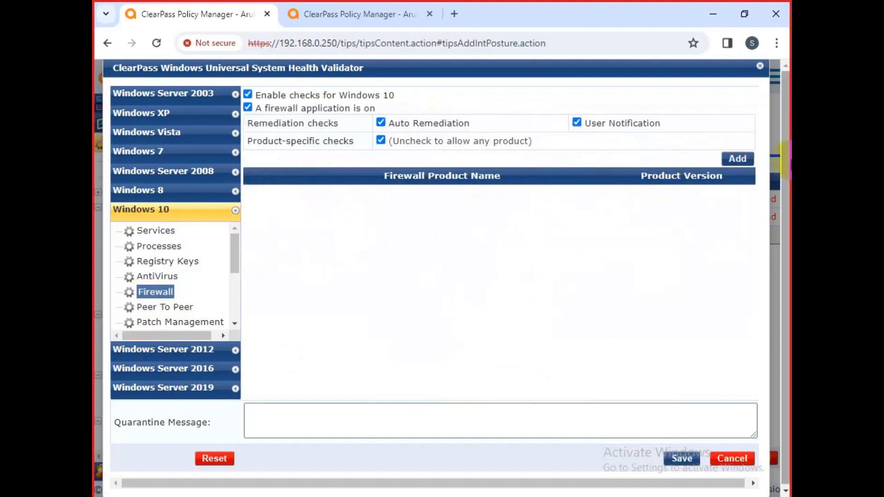
Step: Enable the Windows 10 installed applications check and add the mandatory allowed application systen
scroll(171, 304, down, 3)
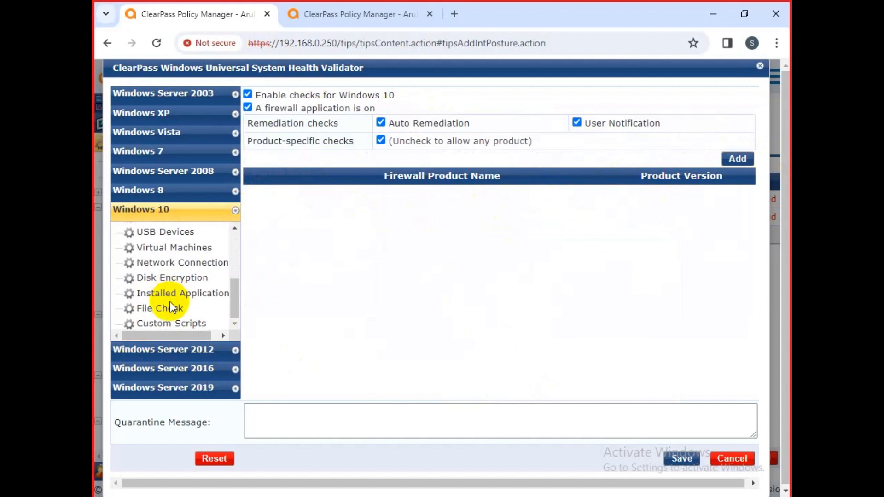
click(170, 295)
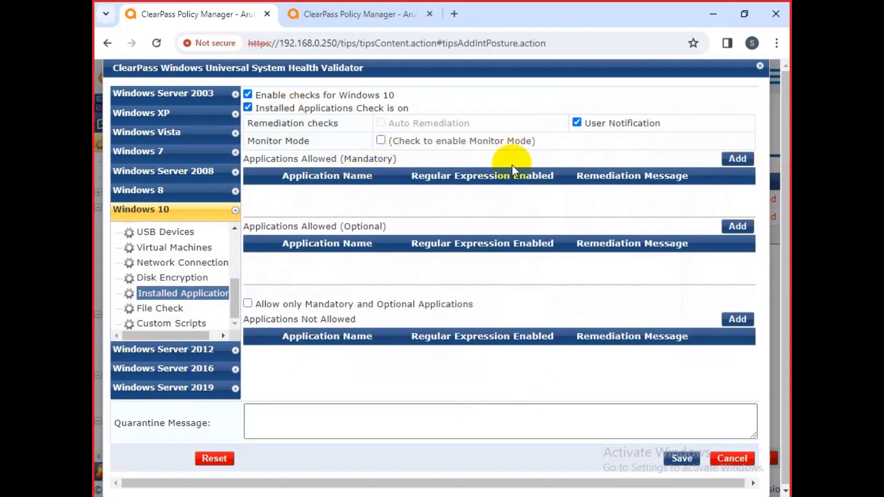
click(736, 160)
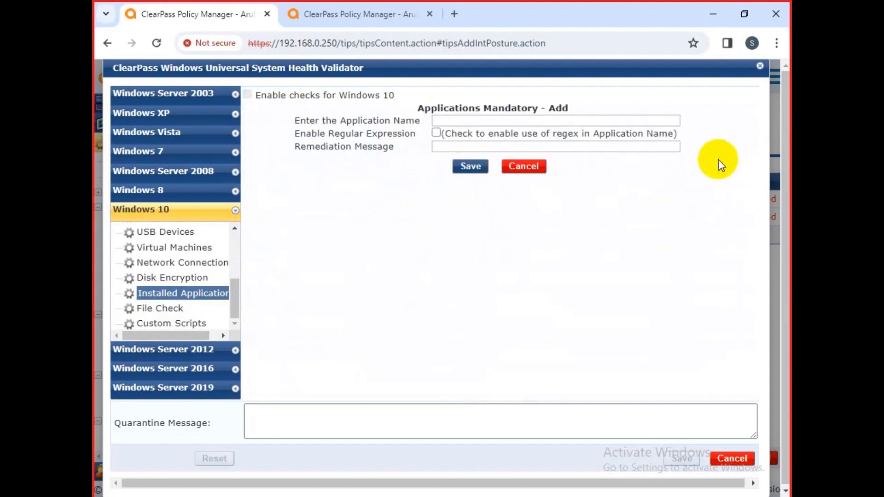
click(459, 120)
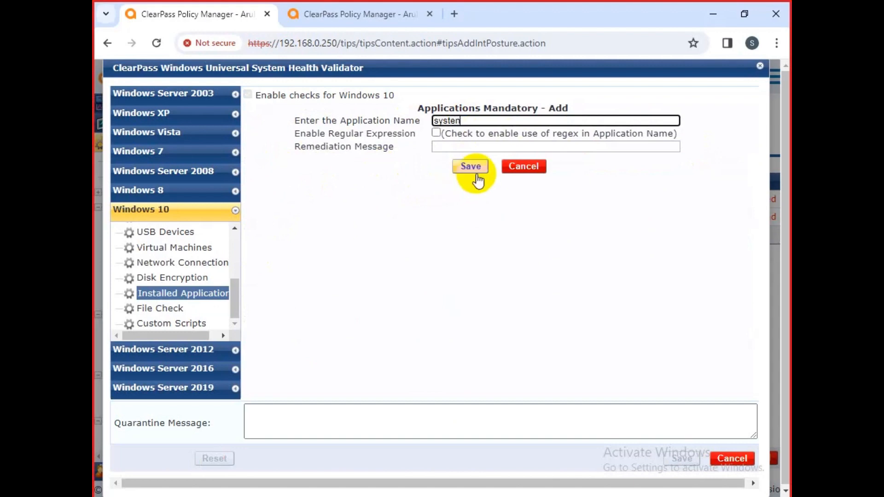
click(474, 167)
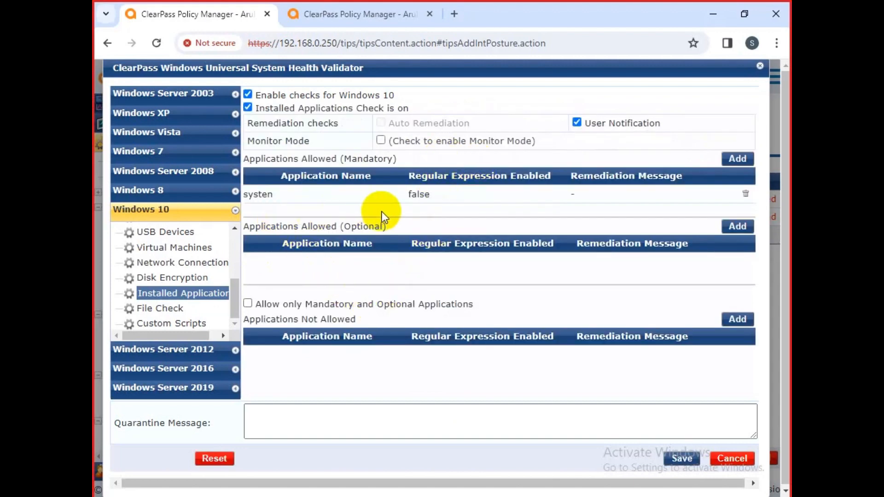
click(249, 305)
click(249, 304)
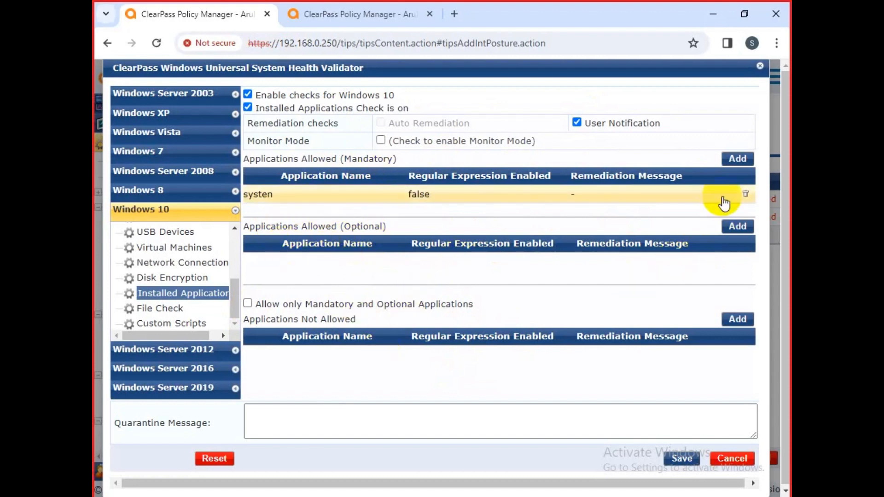
click(737, 158)
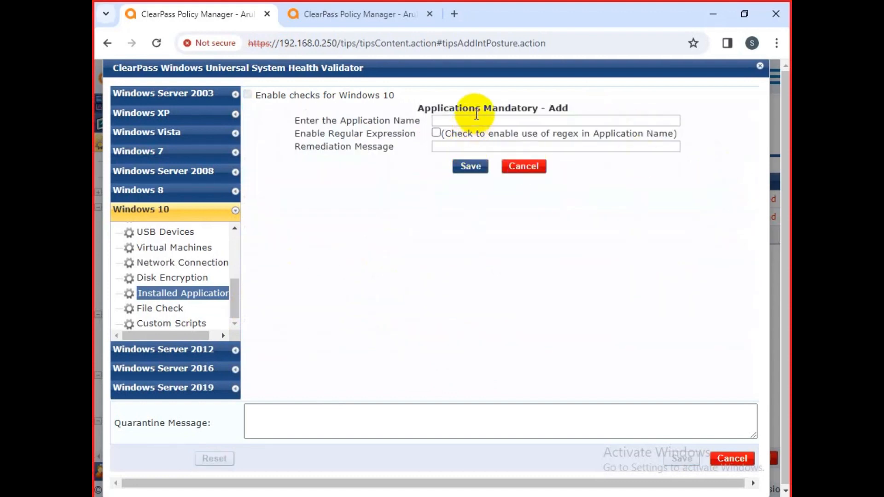
click(474, 119)
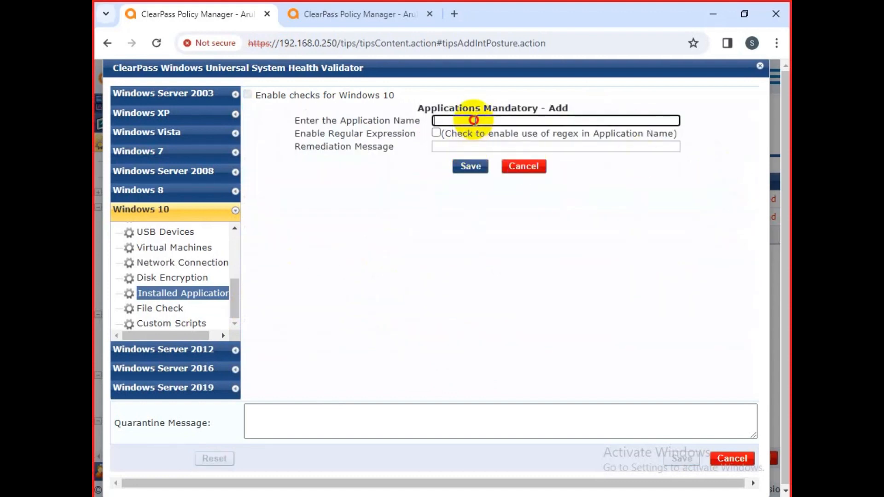
click(524, 166)
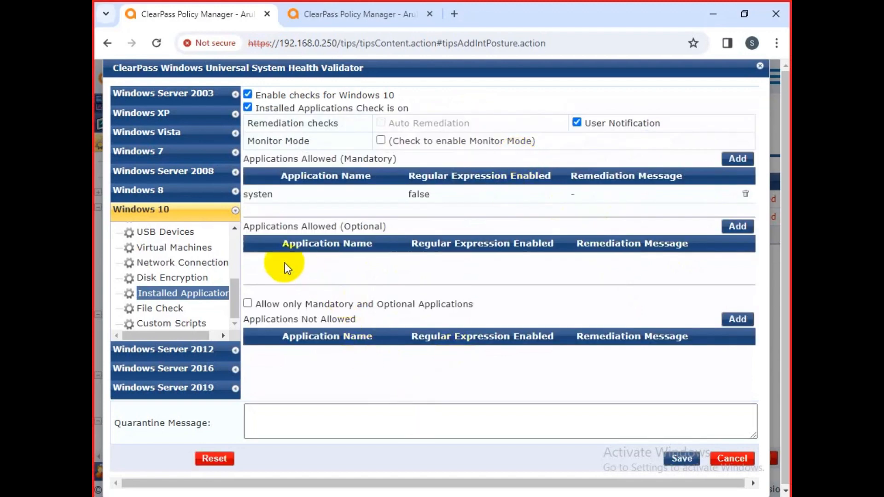
Step: Disable the Windows 10 firewall application check and save the ClearPass Windows Universal System Health Validator configuration
click(682, 459)
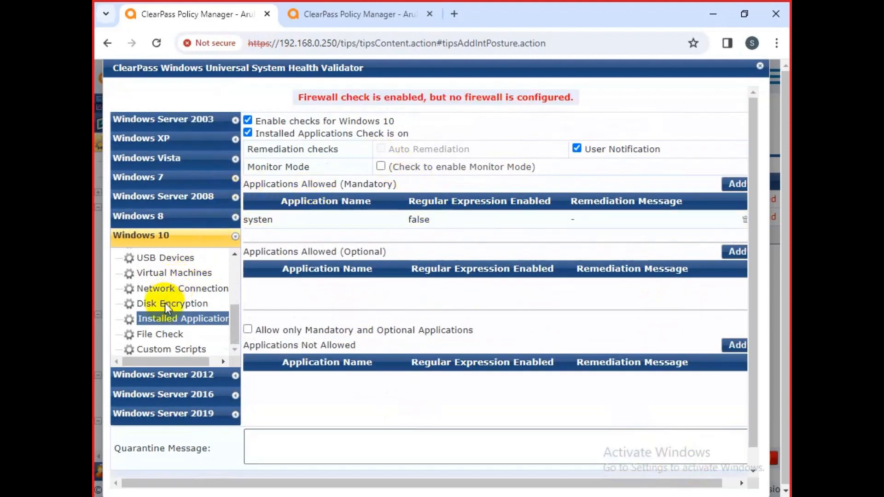
scroll(162, 328, up, 3)
click(156, 317)
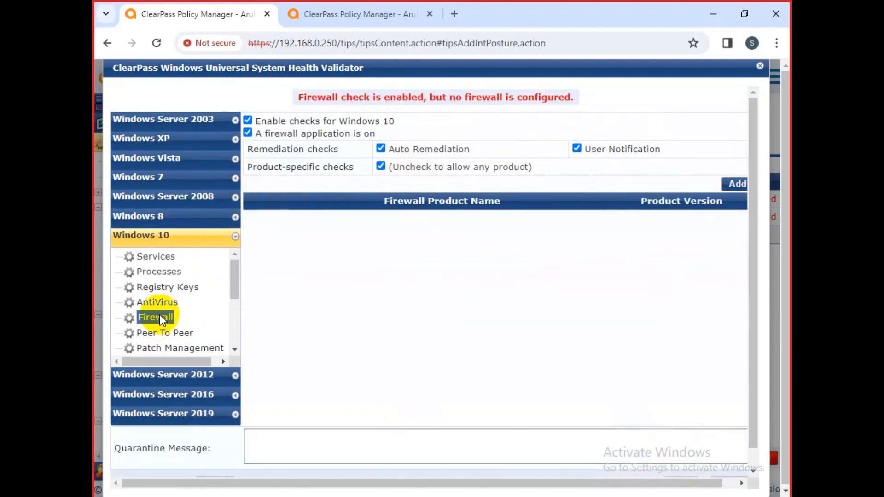
click(247, 133)
click(681, 458)
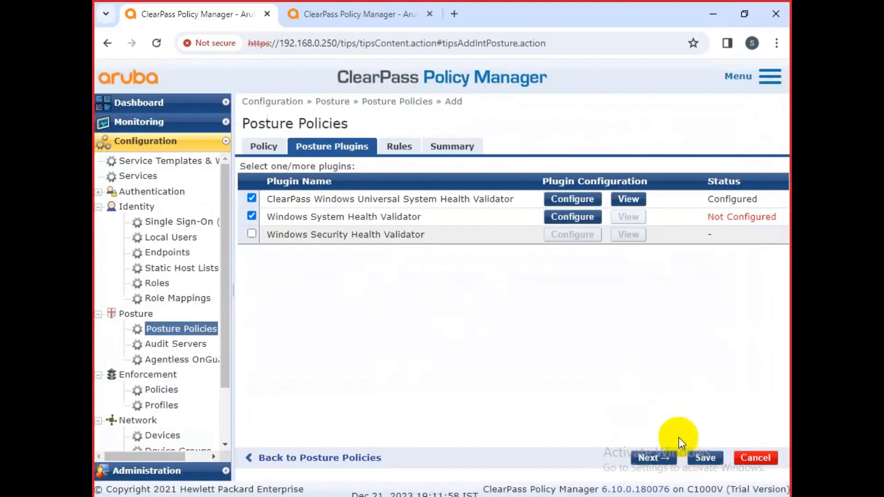
Step: Try to save the posture policy, including with the Windows System Health Validator plugin deselected after viewing its configuration
click(706, 460)
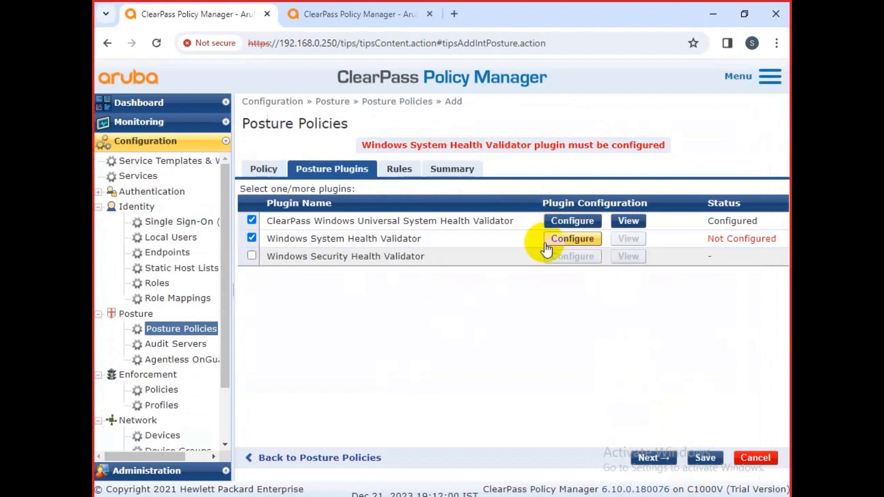
click(573, 240)
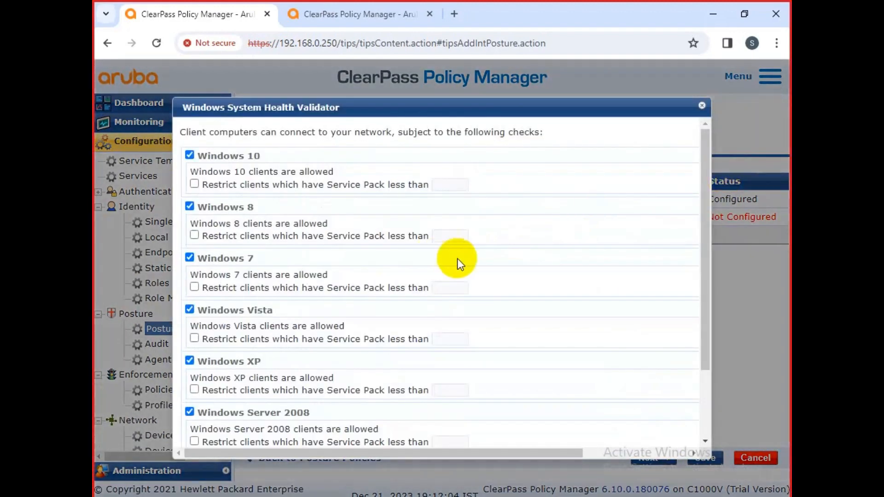
click(702, 107)
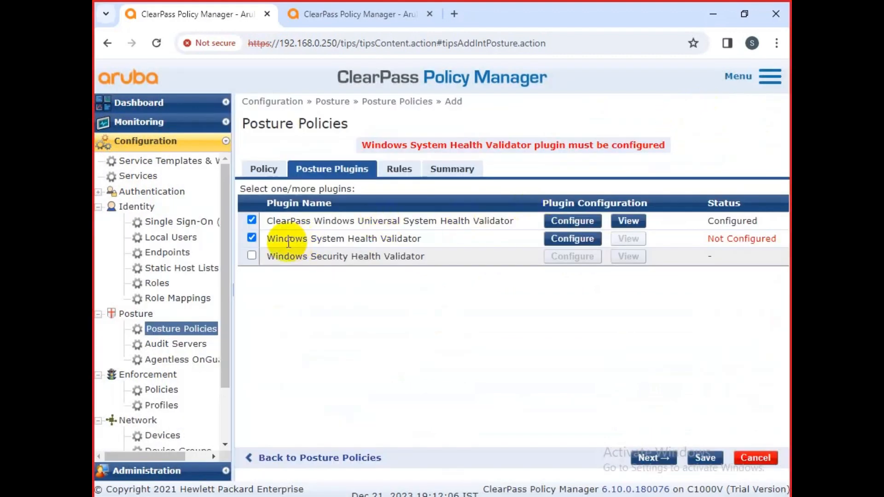
click(251, 238)
click(714, 458)
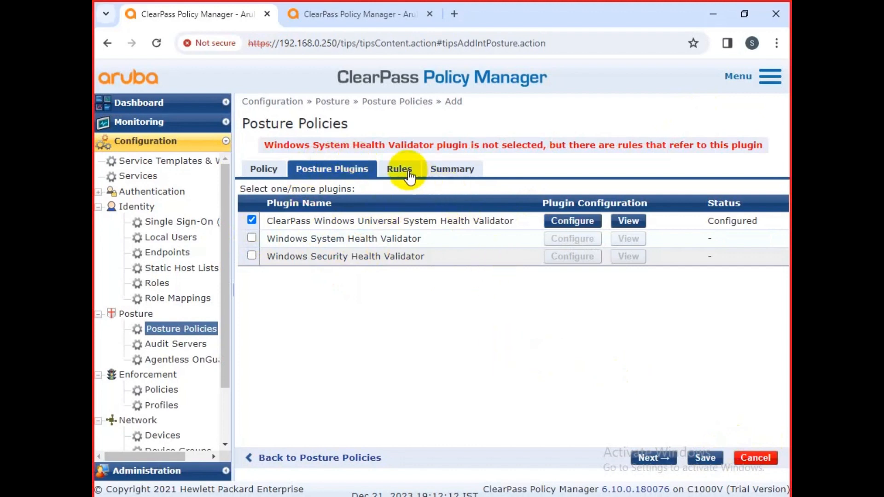
Step: Review the posture policy's summary and its rules that reference the validator plugins, and try to save the policy again
click(401, 171)
click(436, 176)
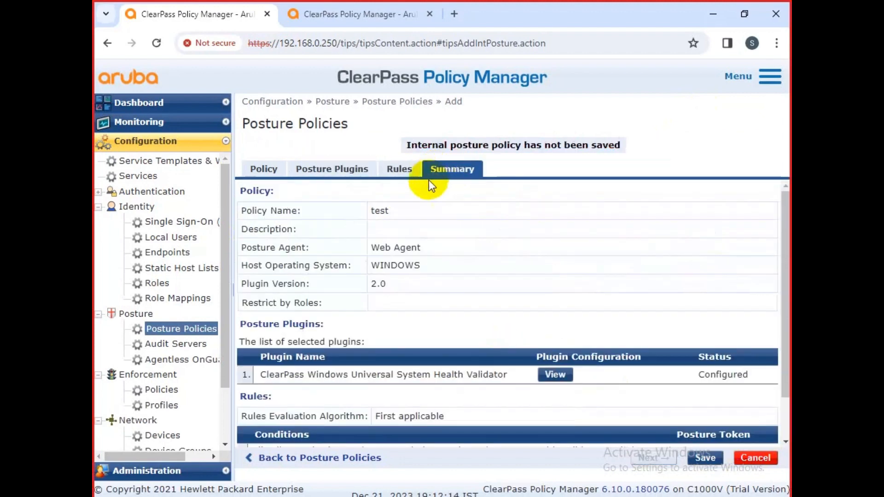
scroll(466, 321, down, 1)
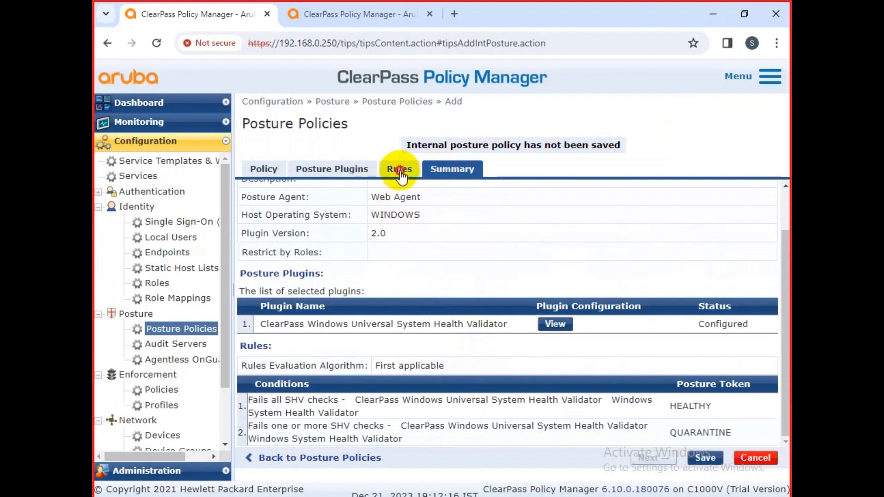
click(399, 170)
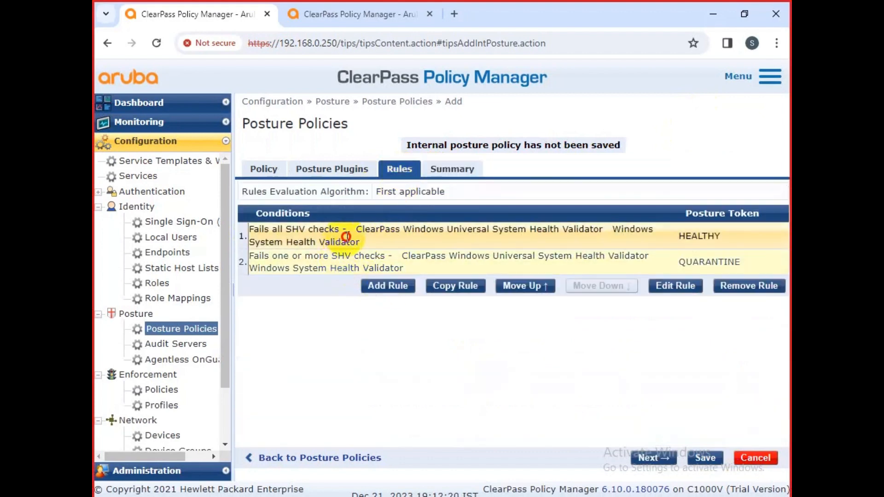
click(346, 236)
click(714, 458)
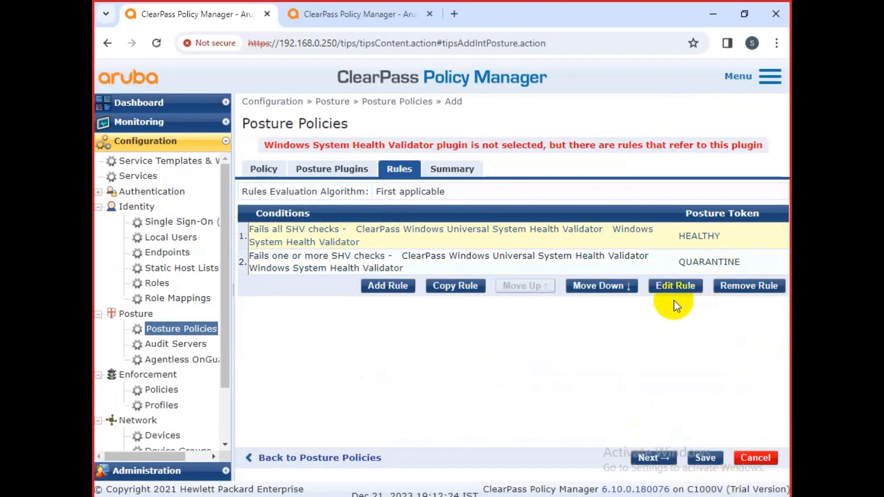
Step: Reselect the Windows System Health Validator plugin for the posture policy and open its configuration to look through the client checks
click(307, 172)
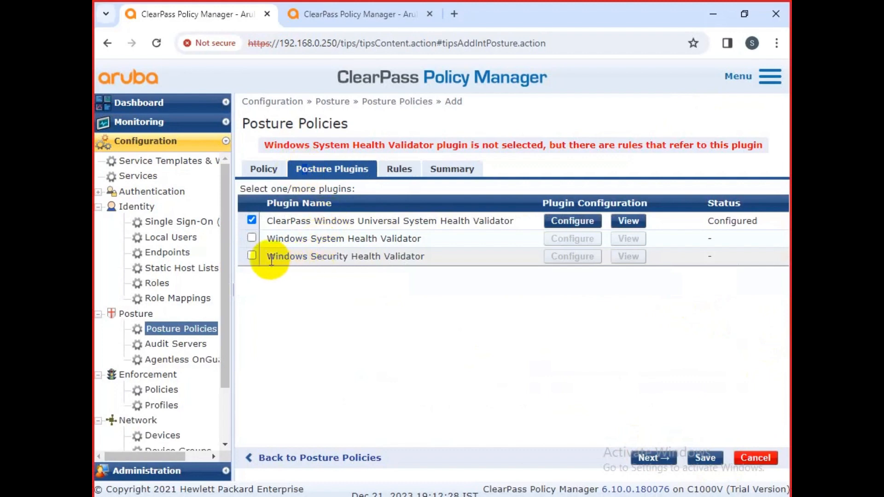
click(251, 238)
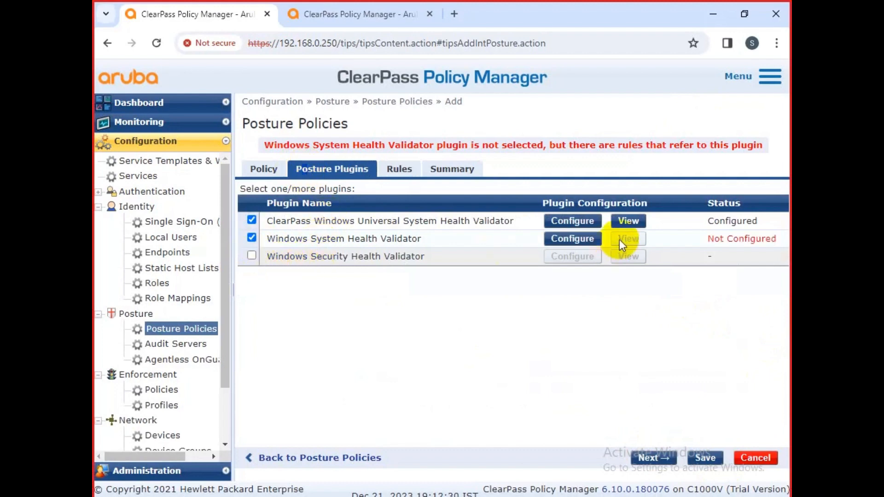
click(572, 239)
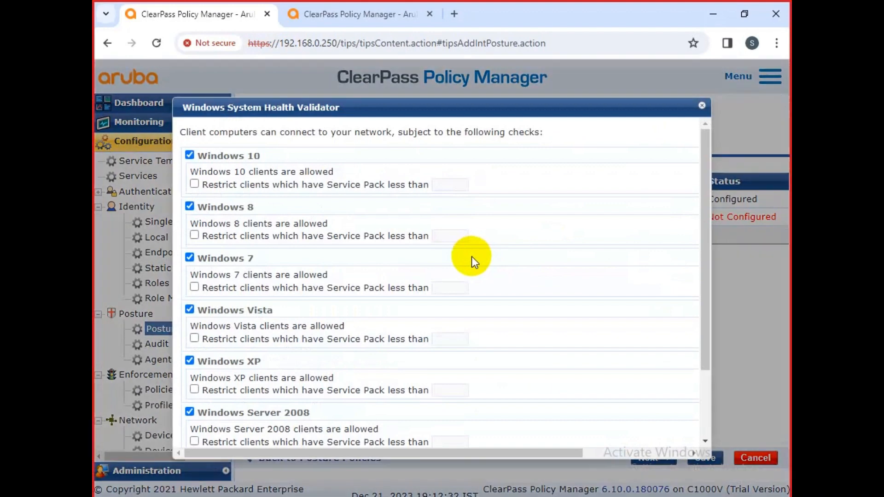
scroll(286, 295, down, 8)
scroll(228, 365, up, 8)
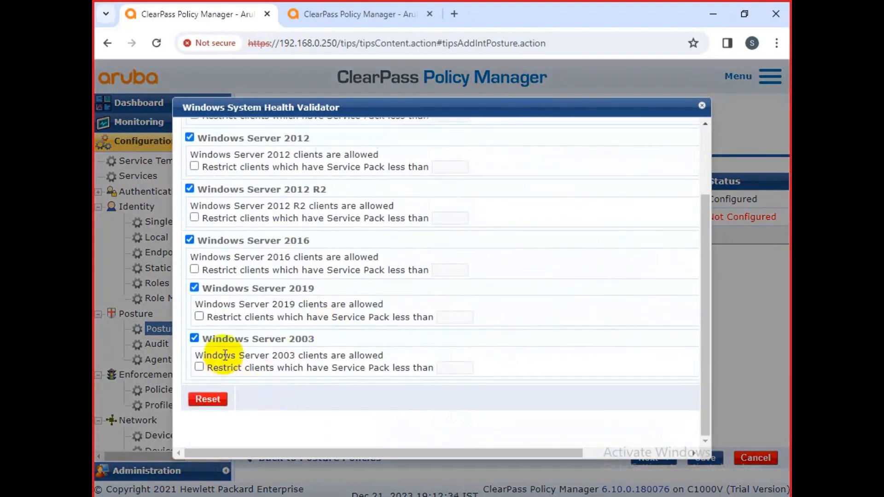
Step: Disallow Windows 8, Windows 7, Windows Vista, Windows XP, Windows Server 2008 and 2008 R2 clients, leaving Windows 10 allowed
click(190, 155)
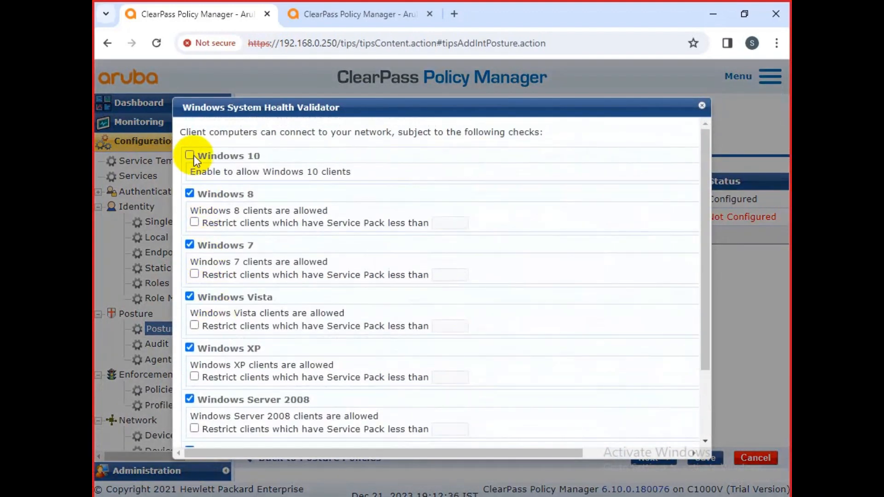
click(190, 155)
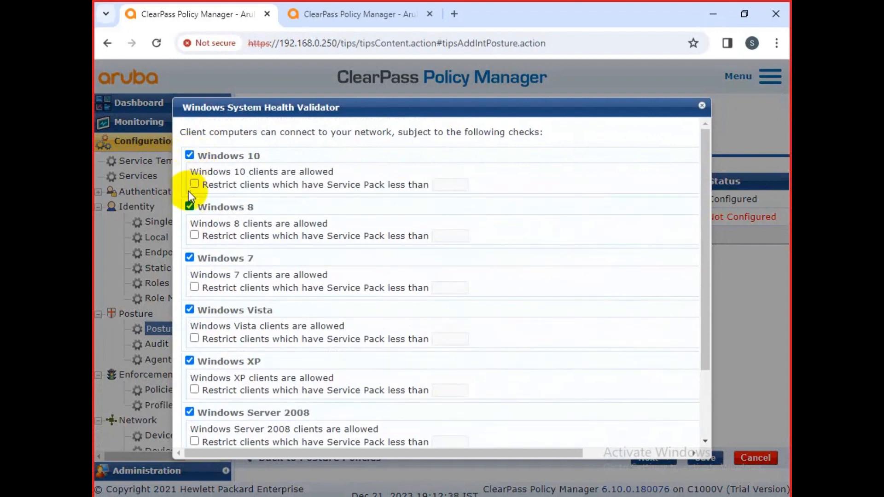
click(189, 206)
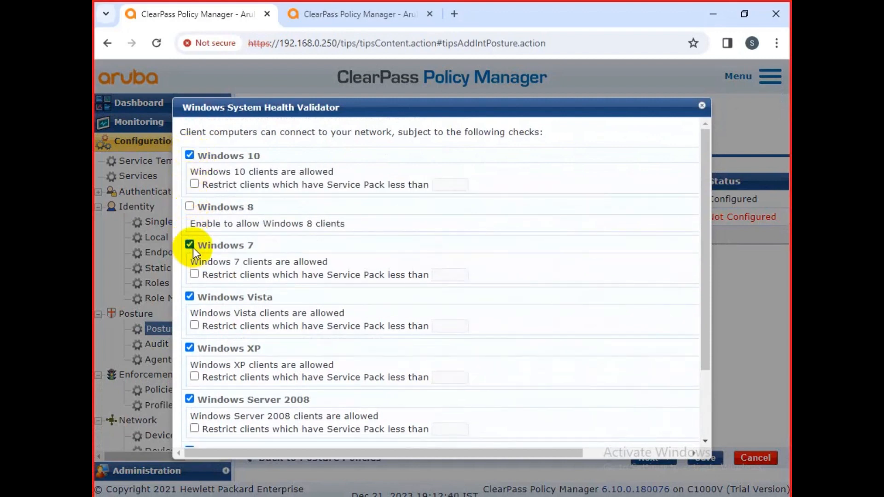
click(189, 245)
click(189, 284)
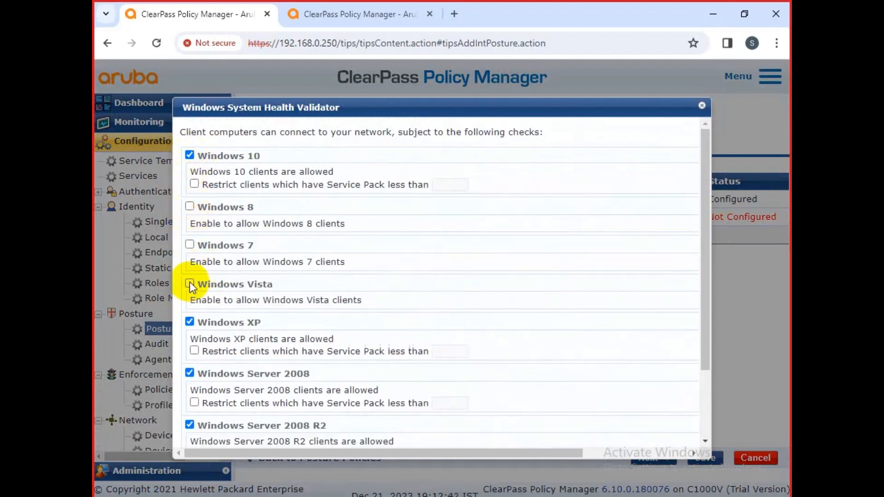
click(188, 321)
click(188, 360)
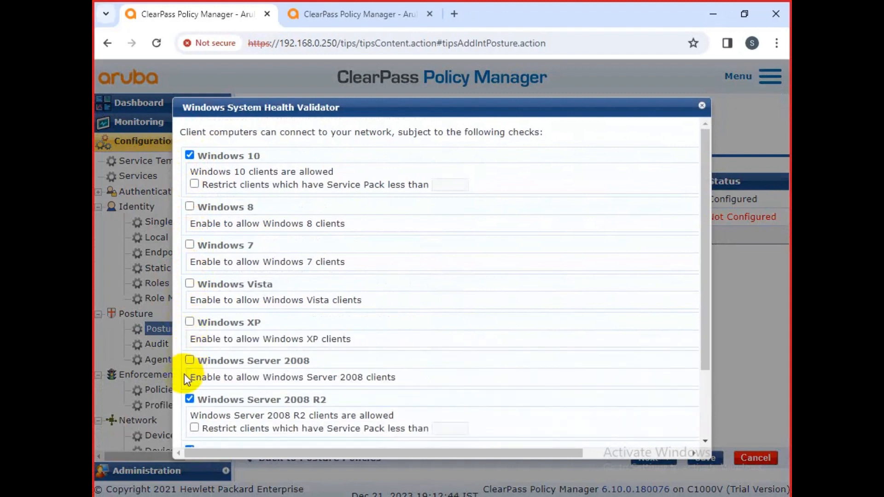
click(189, 399)
Step: Disallow Windows Server 2012, 2012 R2, 2016, 2019 and 2003 clients and close the validator configuration
scroll(241, 366, down, 4)
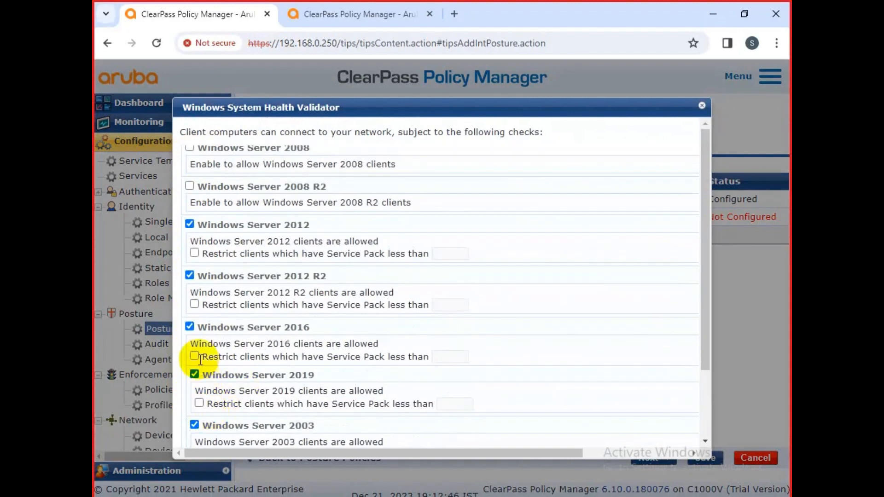
click(192, 275)
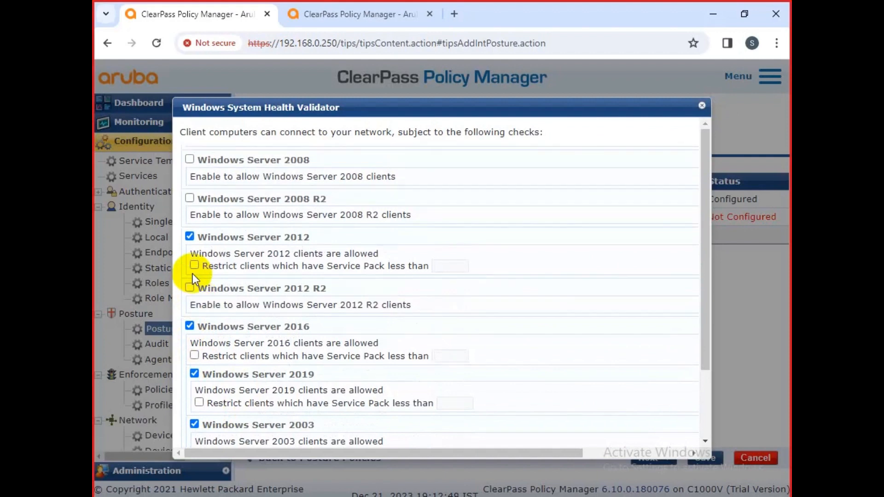
click(190, 237)
click(191, 327)
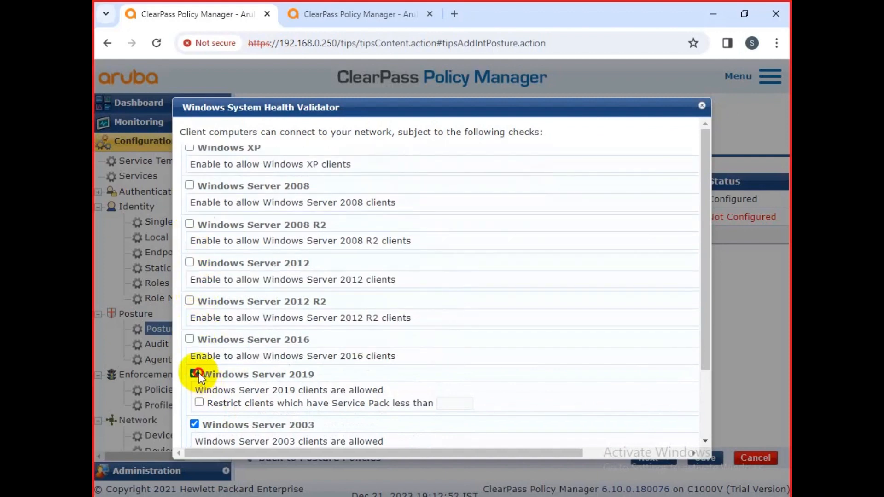
click(195, 373)
click(196, 424)
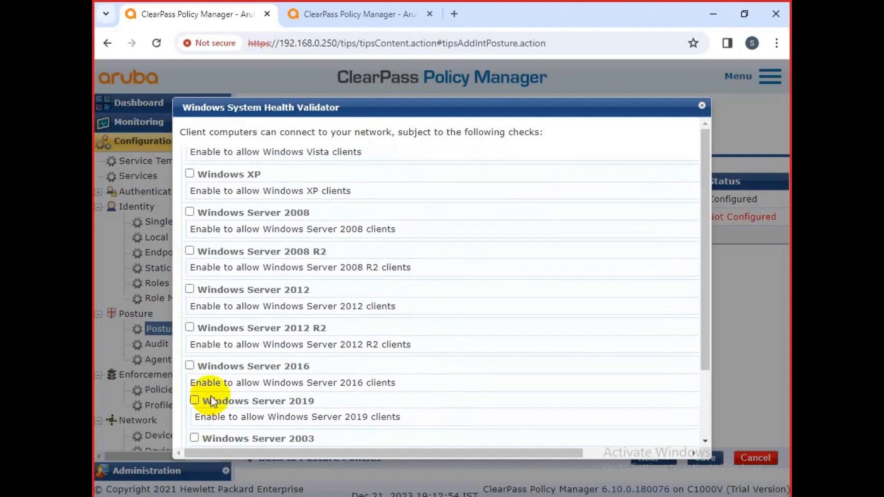
scroll(401, 428, down, 2)
scroll(682, 382, up, 10)
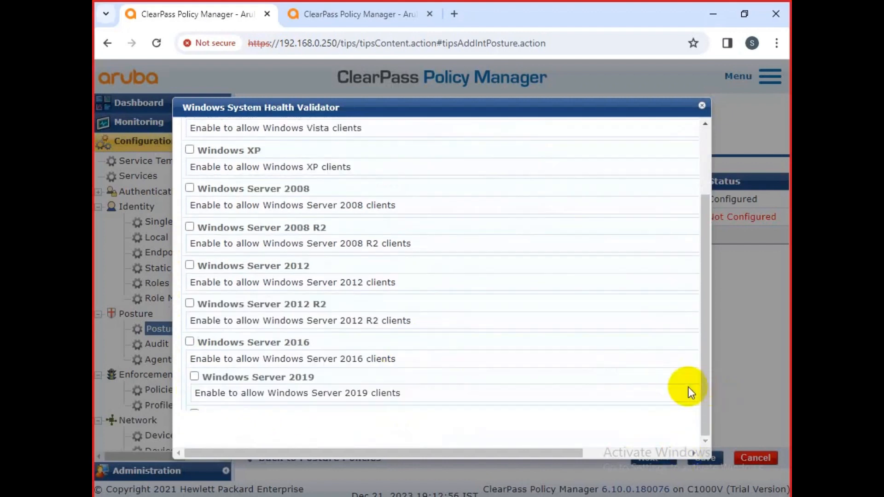
click(700, 107)
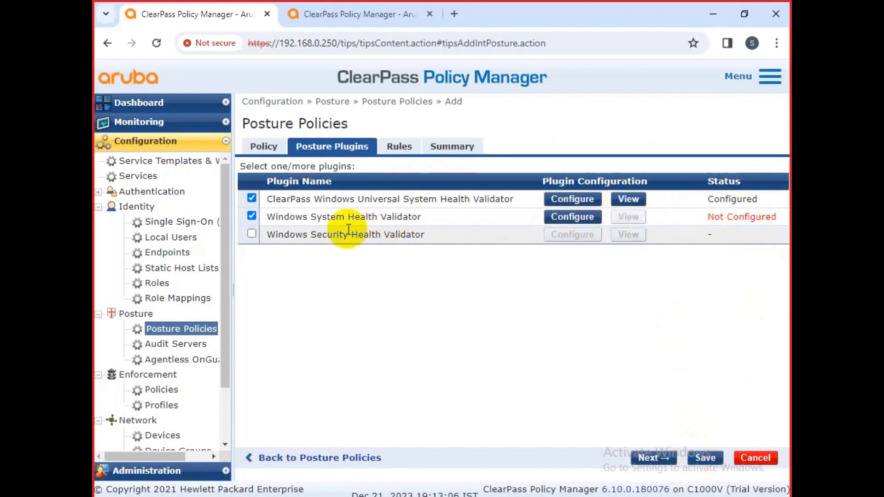
Step: Reset the Windows System Health Validator configuration, look through its client checks and close it
click(558, 220)
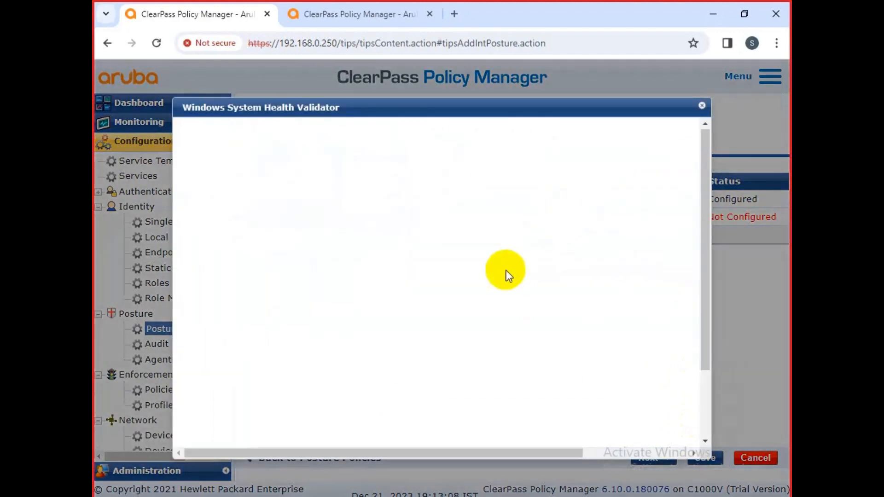
scroll(513, 282, down, 5)
scroll(513, 283, up, 5)
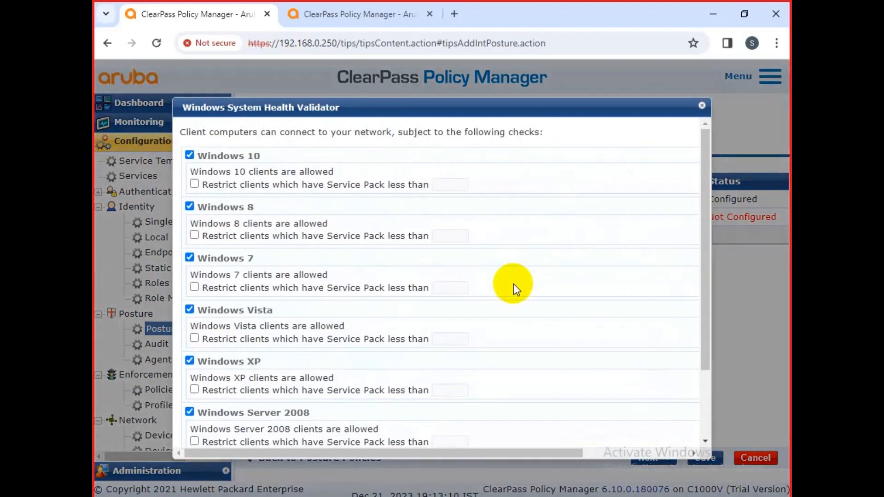
scroll(513, 284, down, 10)
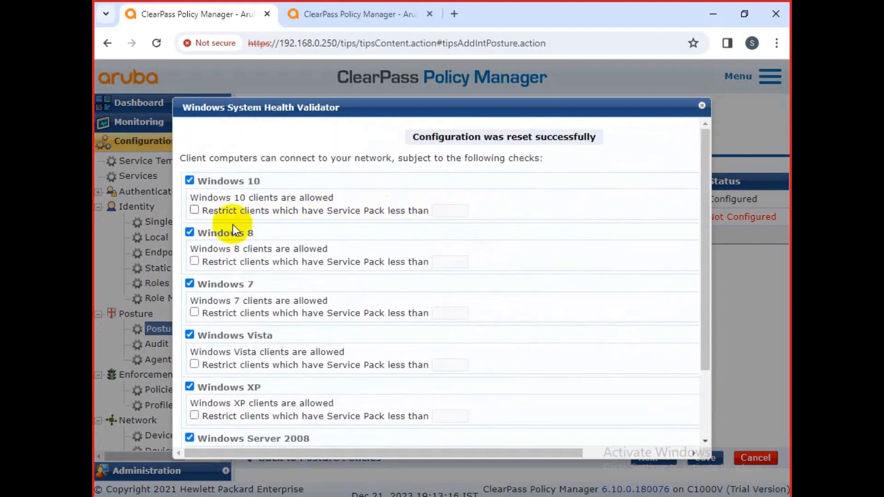
scroll(567, 337, down, 8)
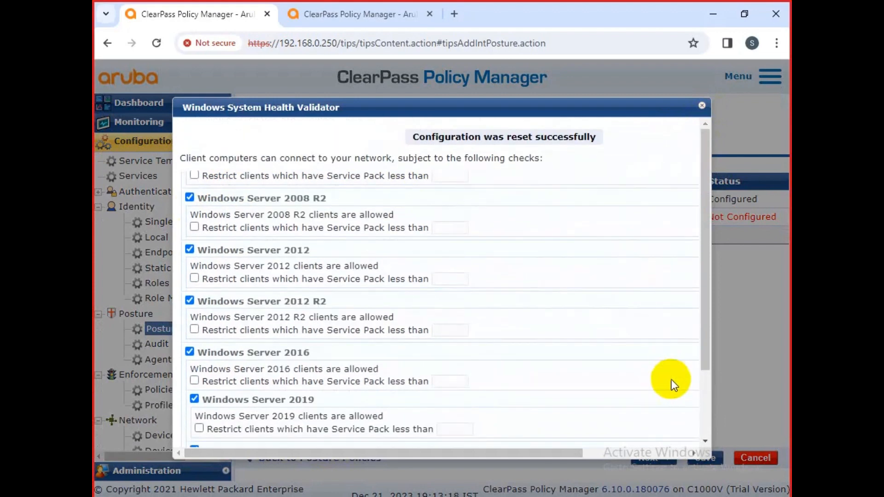
click(701, 107)
Step: Try to save the posture policy, first with the Windows System Health Validator plugin selected and again with it deselected
click(704, 454)
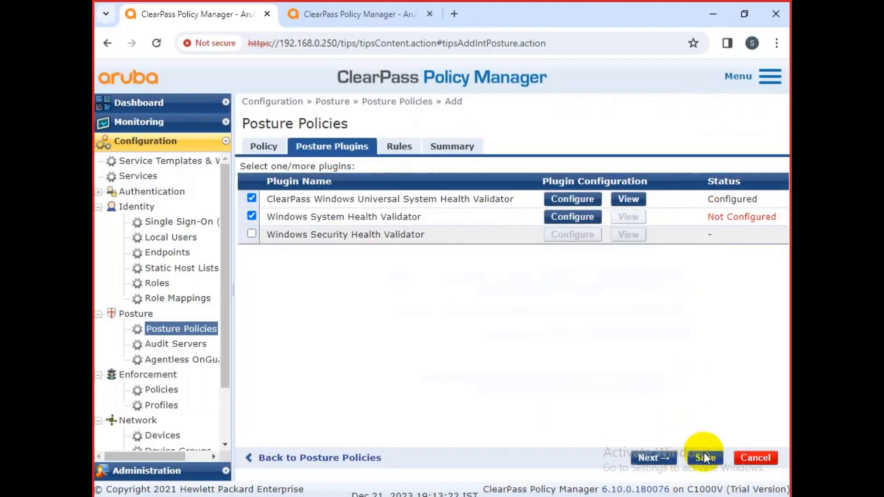
click(251, 217)
click(703, 457)
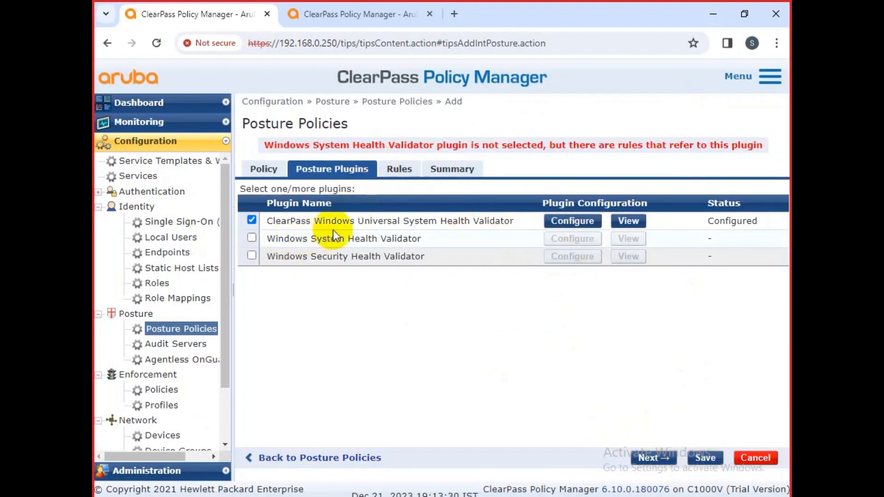
Step: Disable the Windows 10 checks in the ClearPass Windows Universal System Health Validator, close its configuration and try to save the posture policy
click(571, 221)
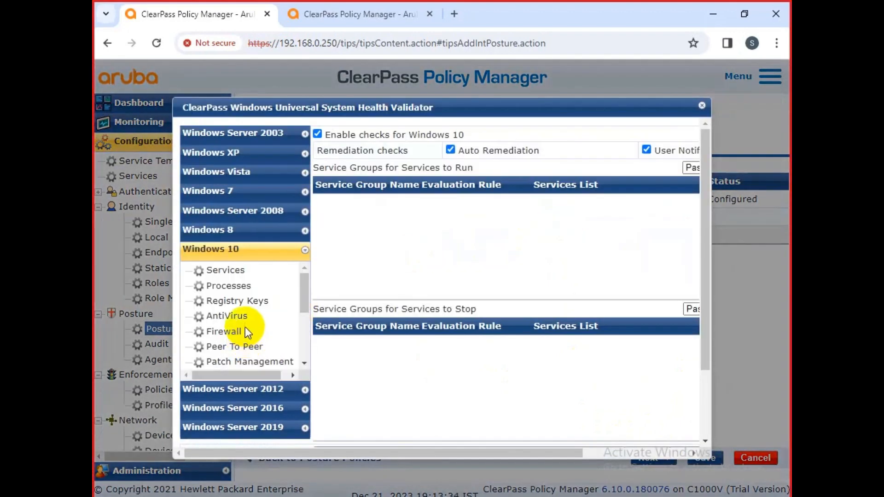
scroll(230, 329, down, 6)
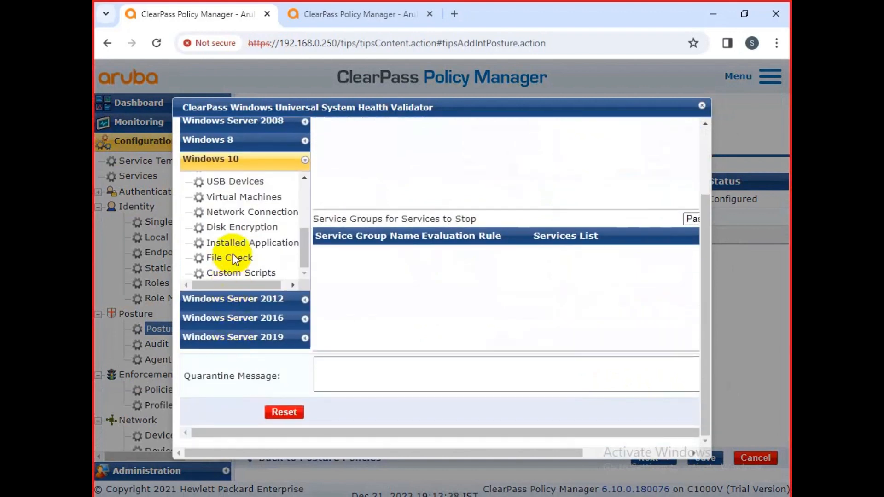
scroll(230, 253, up, 5)
scroll(417, 244, up, 3)
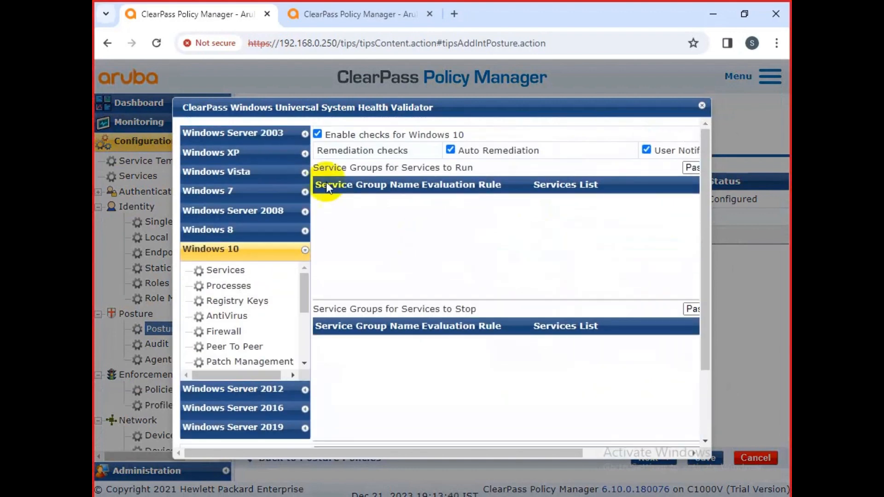
click(319, 135)
scroll(613, 325, down, 3)
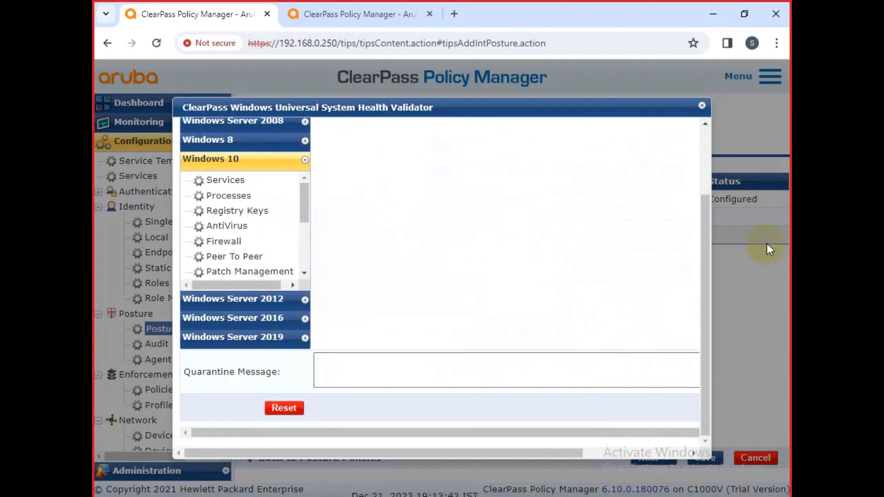
click(703, 109)
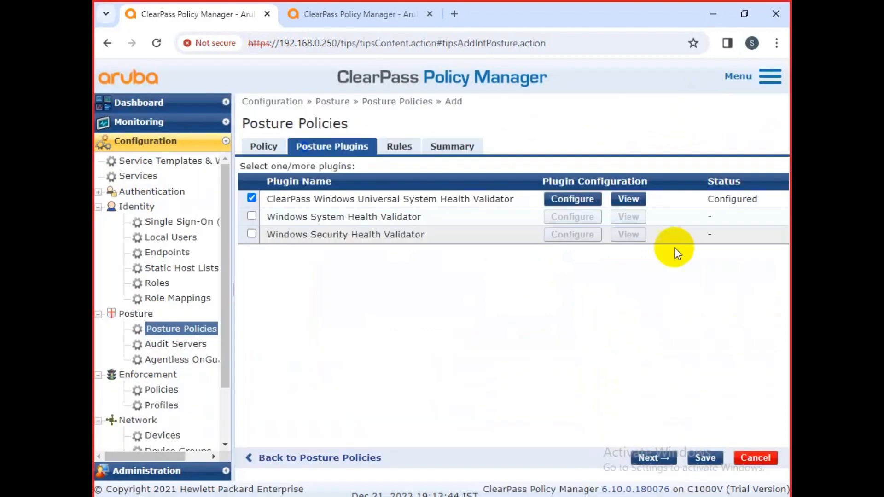
click(707, 457)
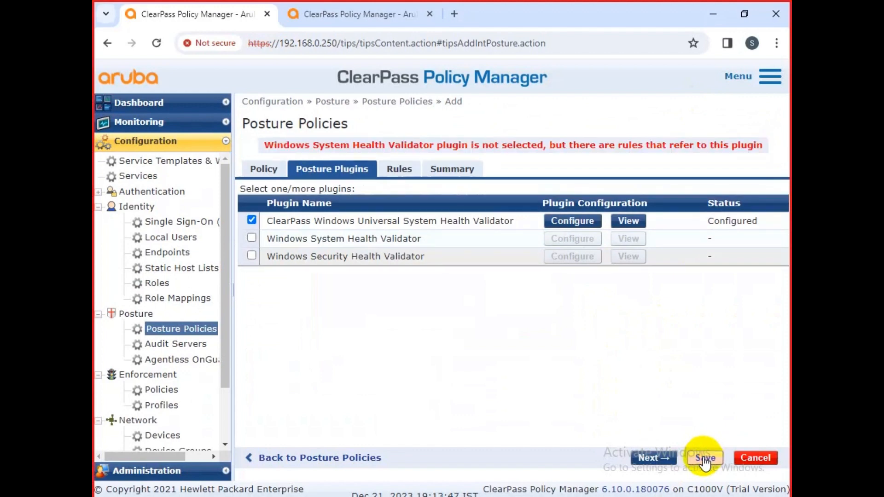
Step: Cancel the creation of the posture policy test after checking its general policy settings
click(272, 174)
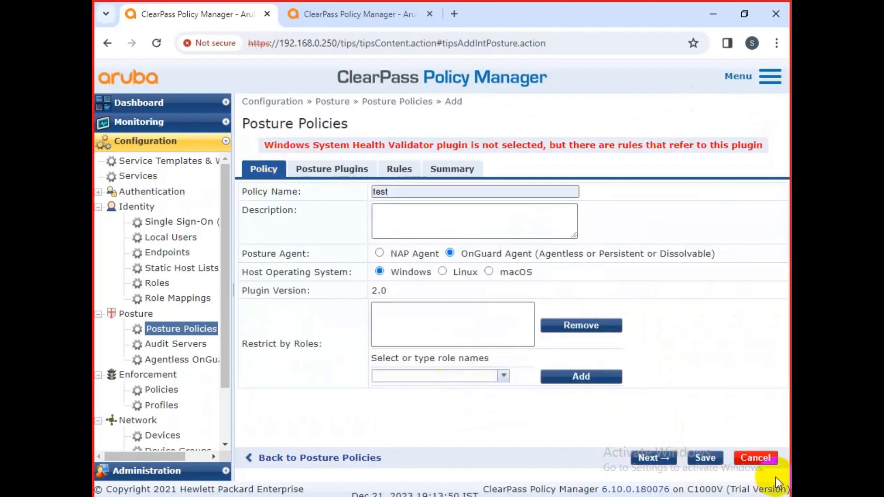
click(777, 460)
click(511, 304)
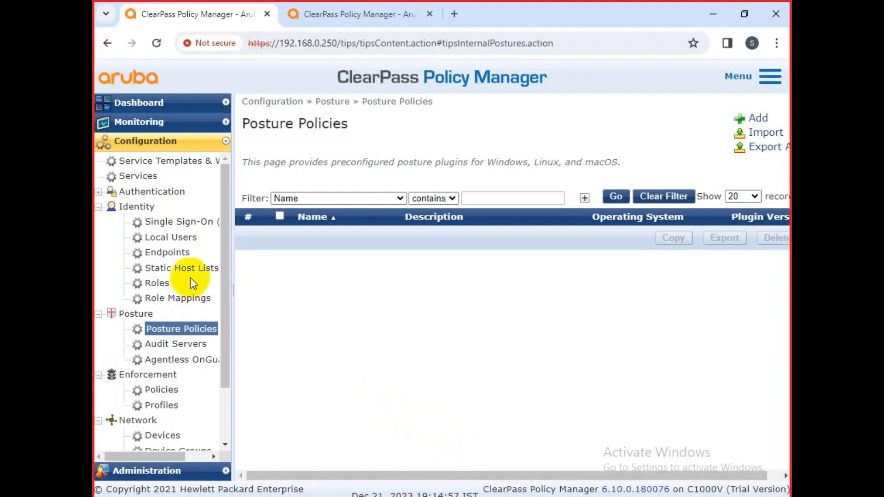
Step: Open the webauth policy service and review its enforcement, roles, authorization, authentication, service and summary settings
click(128, 175)
scroll(461, 369, down, 2)
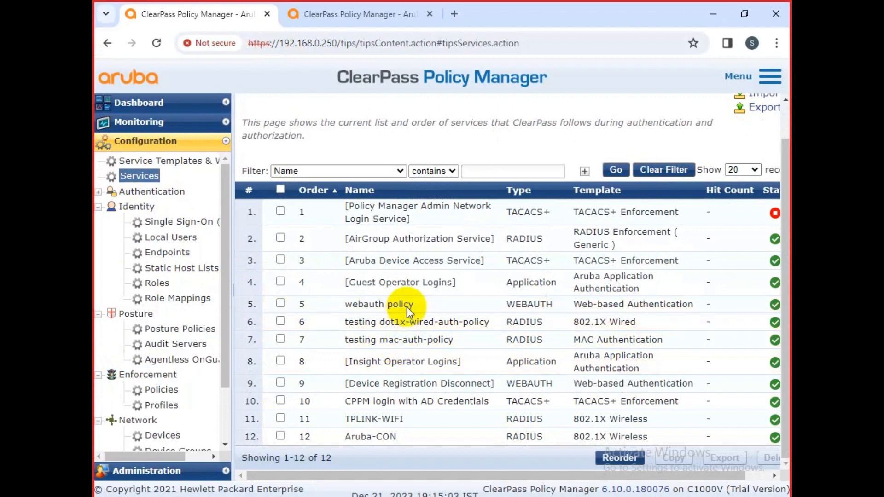
click(401, 304)
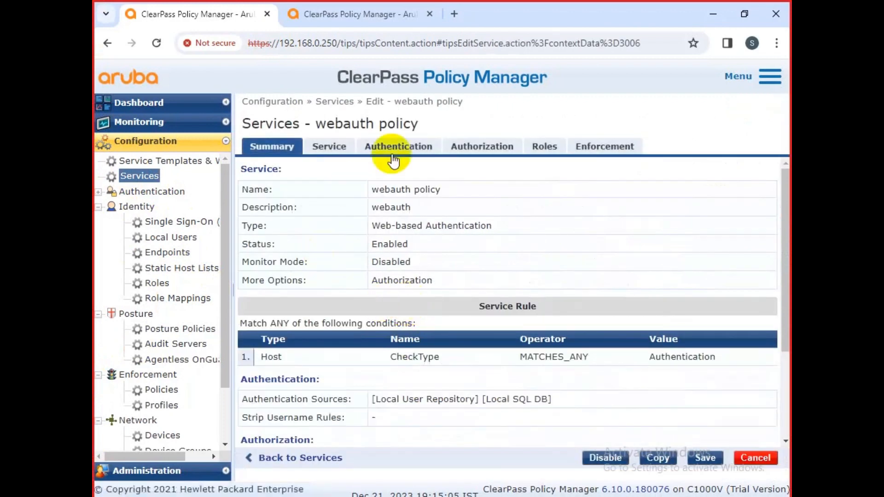
drag(242, 126, 458, 143)
click(427, 132)
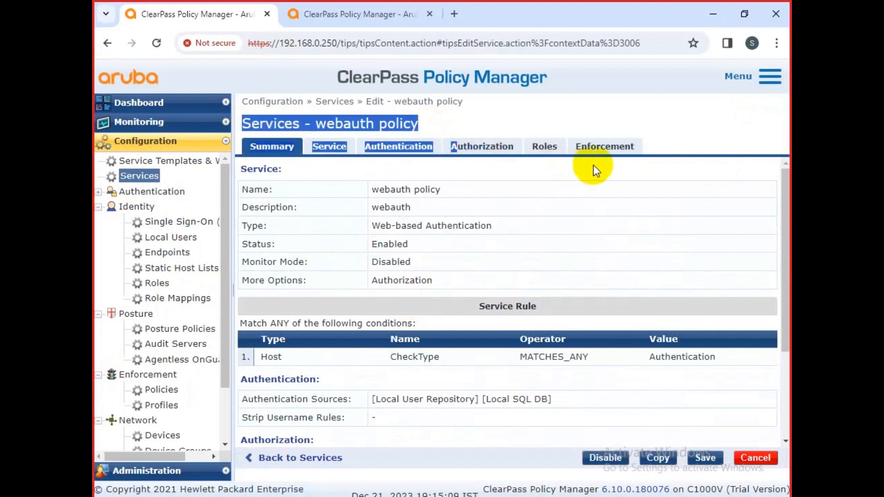
click(603, 154)
click(557, 147)
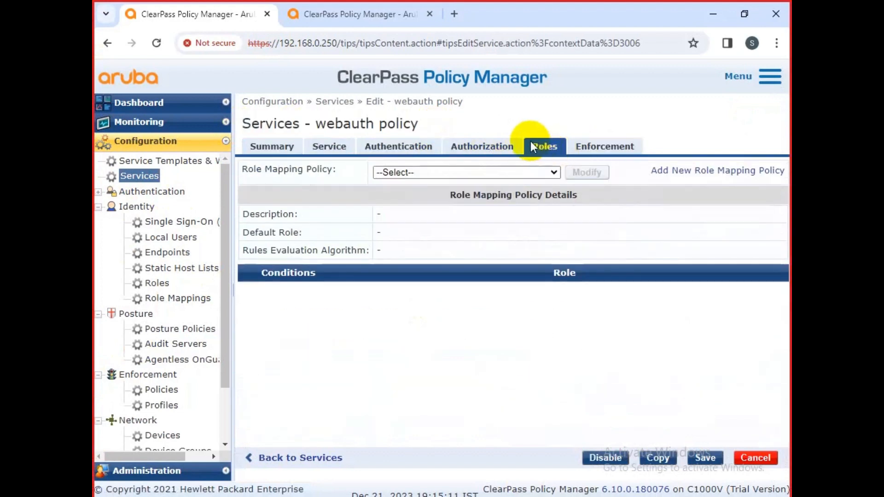
click(482, 148)
click(396, 146)
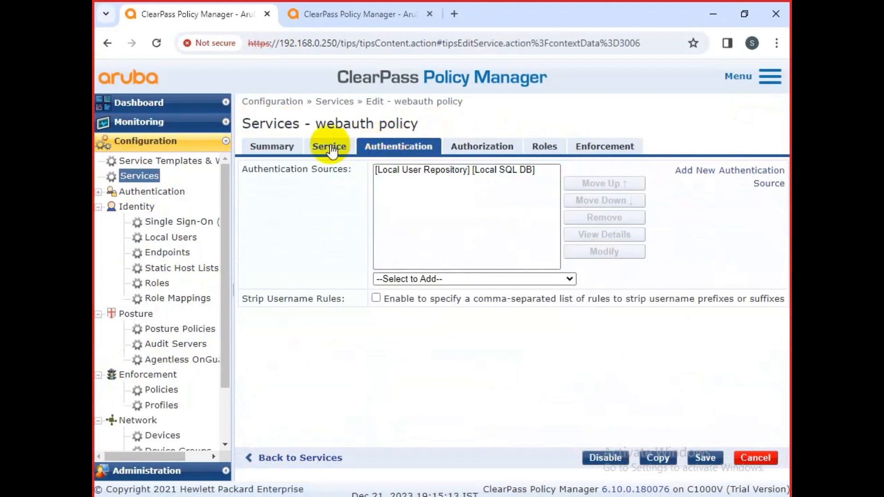
click(328, 146)
click(285, 152)
Step: View the Access Tracker's live requests and set its filter attribute to Host MAC Address
click(166, 123)
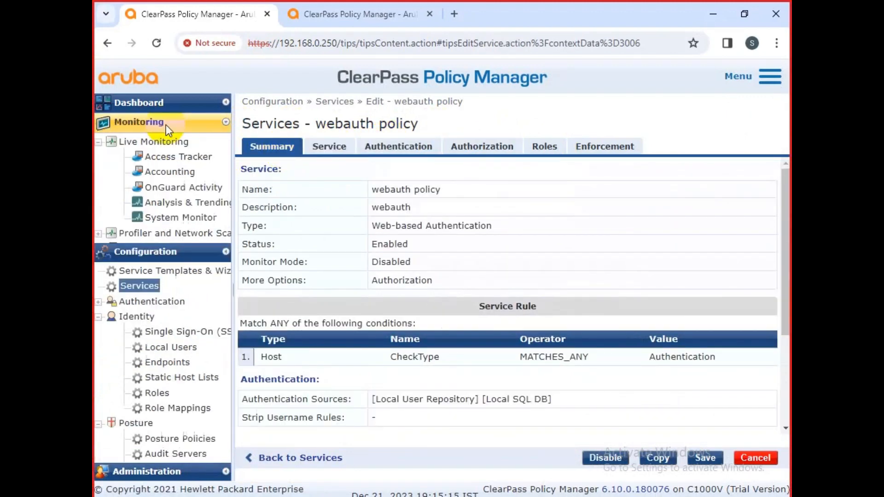
click(192, 155)
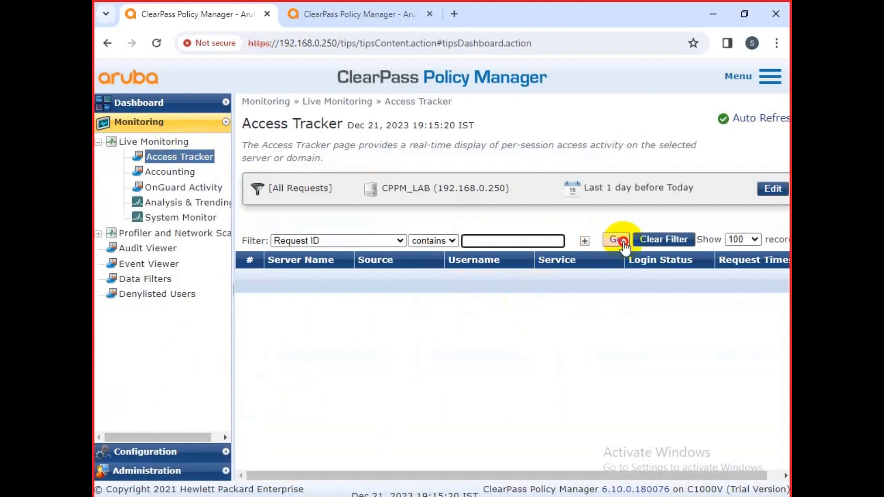
click(402, 241)
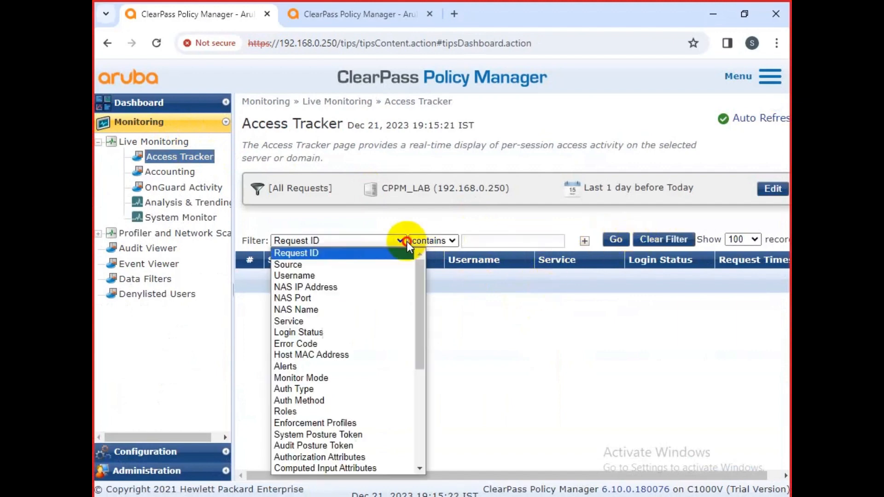
click(348, 355)
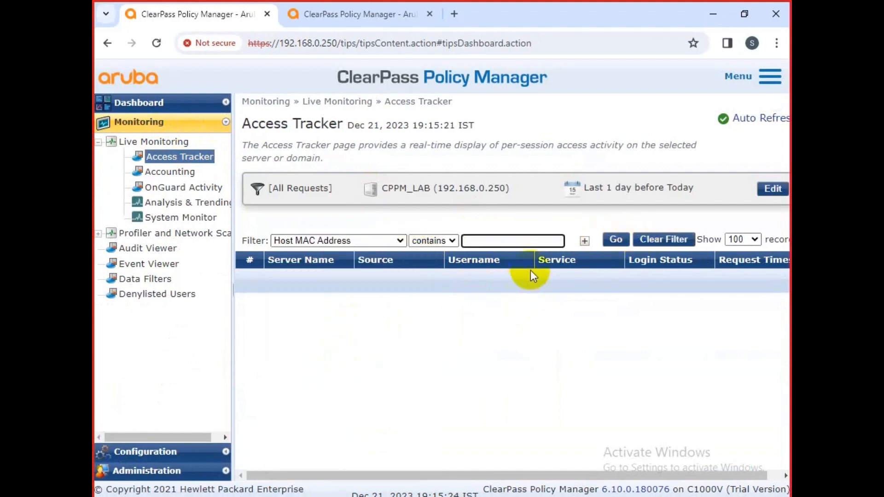
Step: On the arubademo.net ClearPass server, review the OnGuard Activity list and inspect the first endpoint's agent details, then close them
click(338, 3)
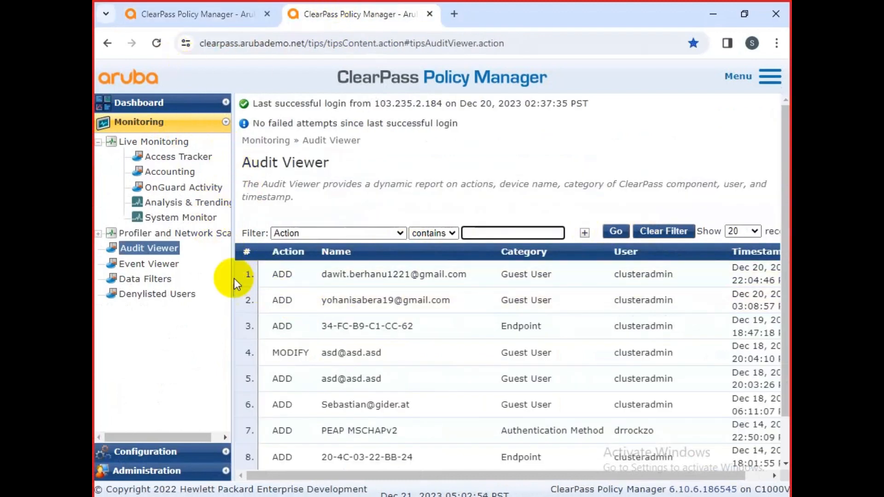
click(193, 189)
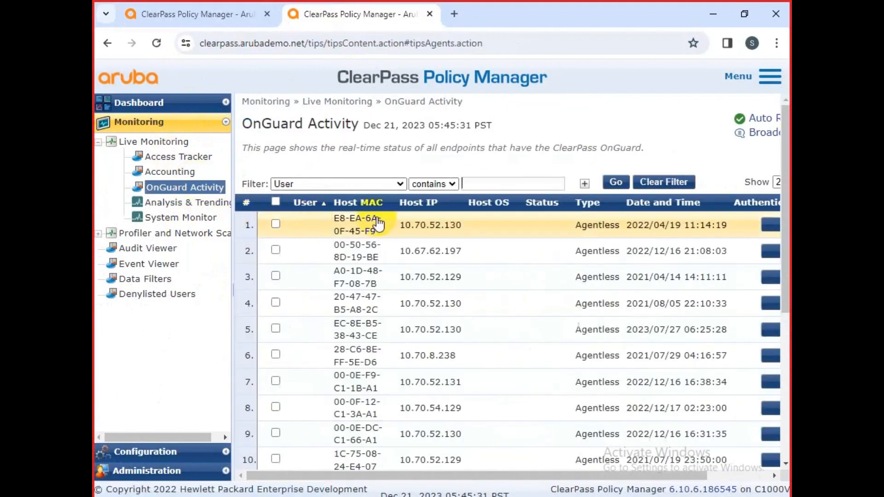
scroll(456, 315, down, 3)
scroll(456, 314, up, 3)
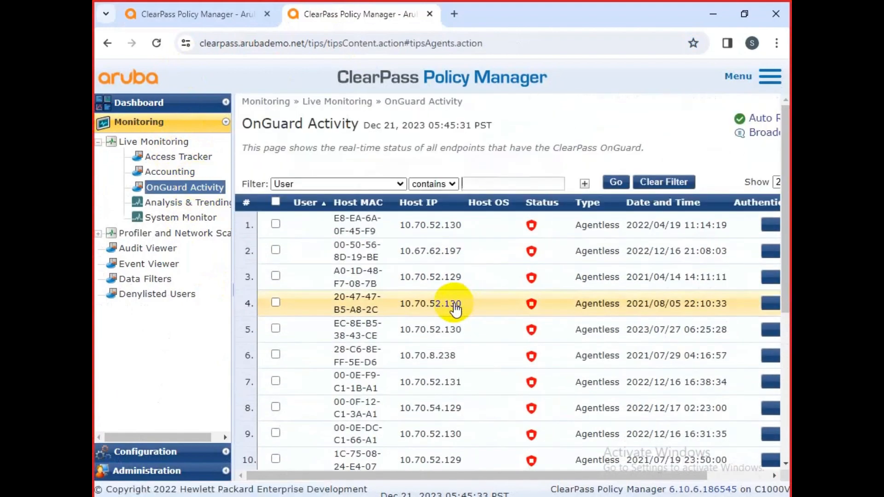
click(660, 185)
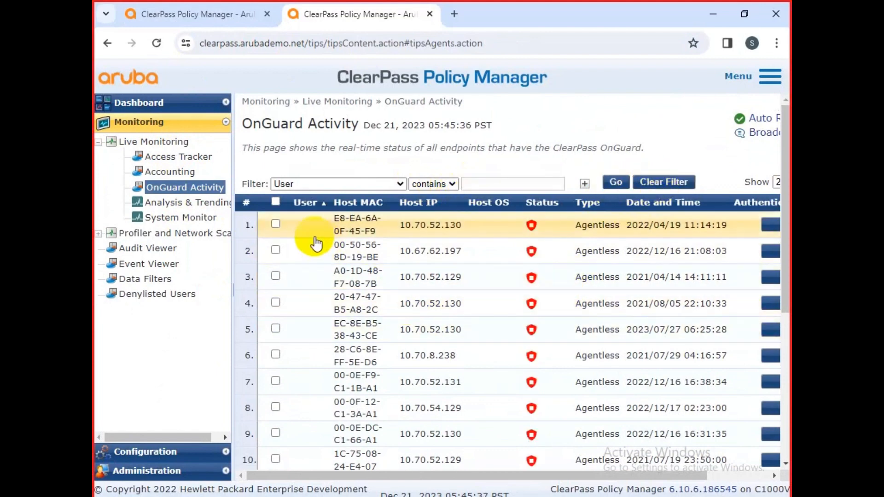
click(365, 236)
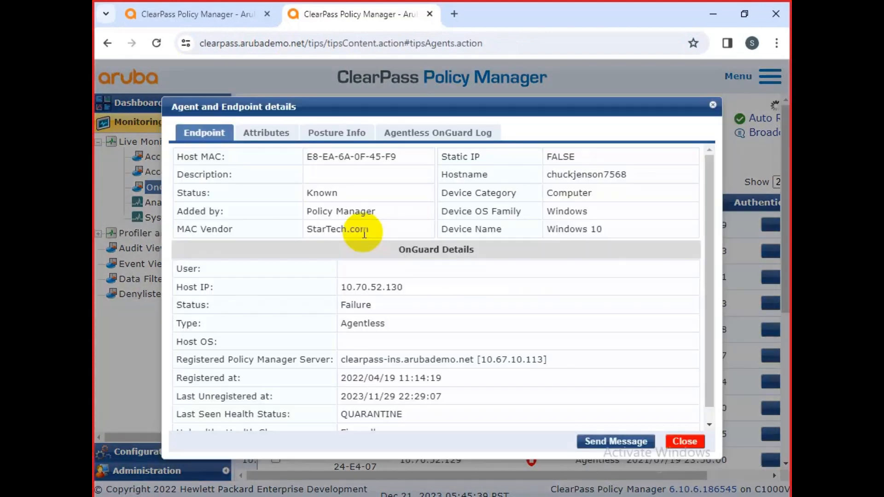
scroll(399, 294, down, 1)
scroll(401, 290, up, 1)
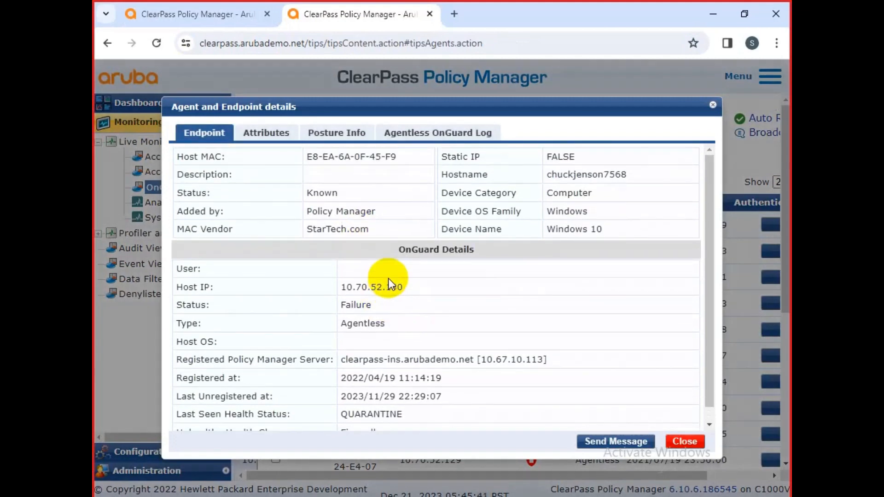
click(685, 441)
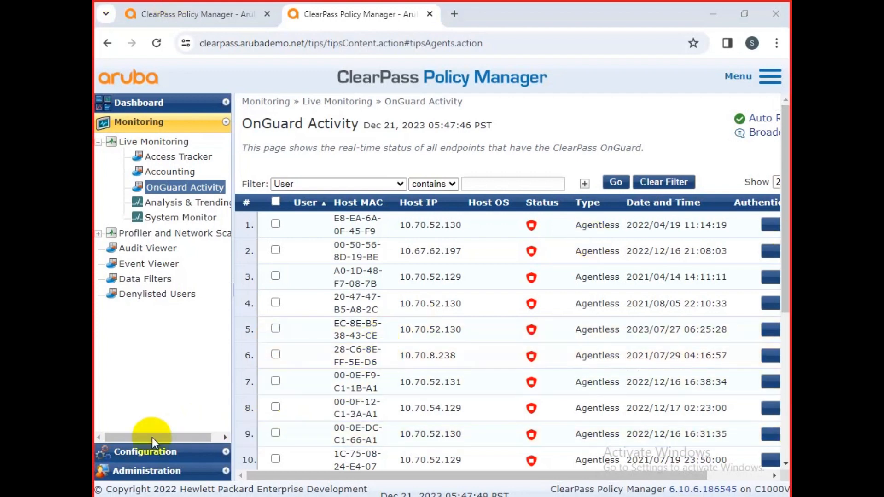
Step: Review the list and order of configured services on the arubademo.net ClearPass server
click(136, 452)
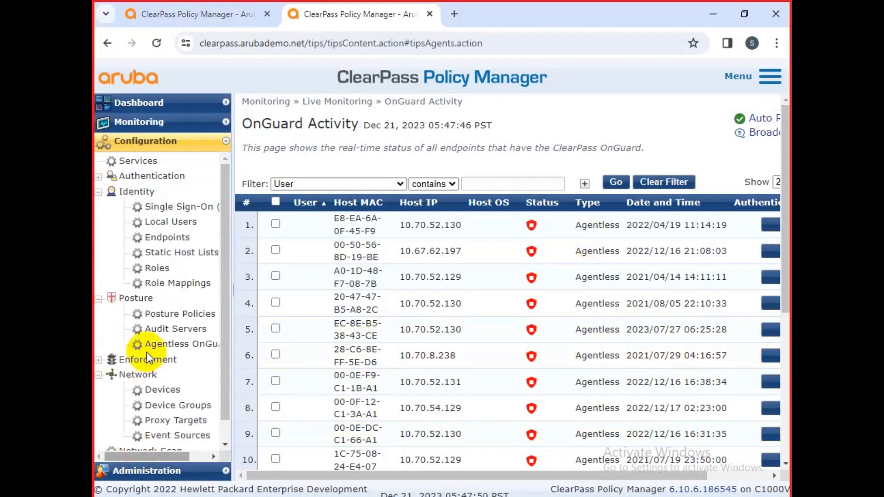
click(147, 160)
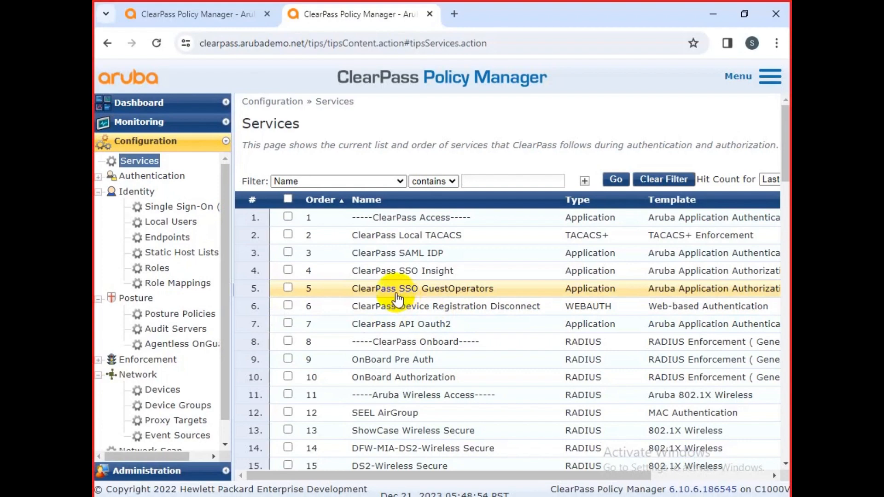
scroll(453, 413, down, 2)
scroll(451, 411, down, 4)
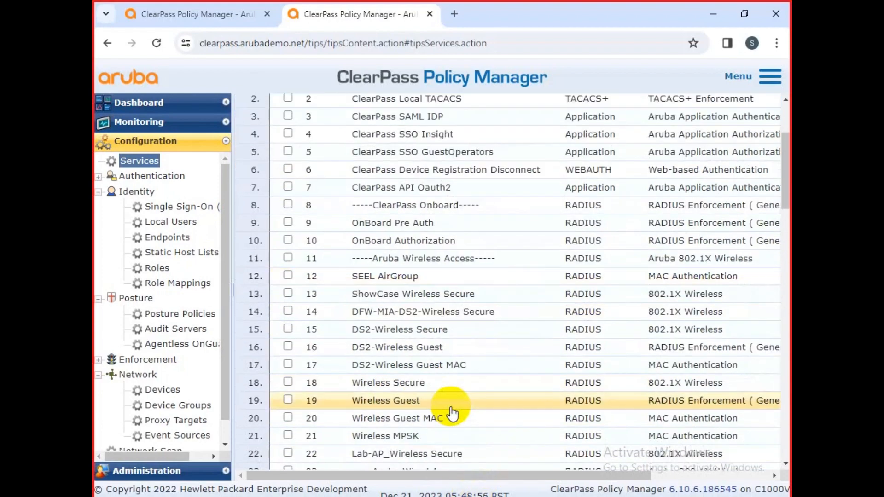
scroll(449, 409, up, 6)
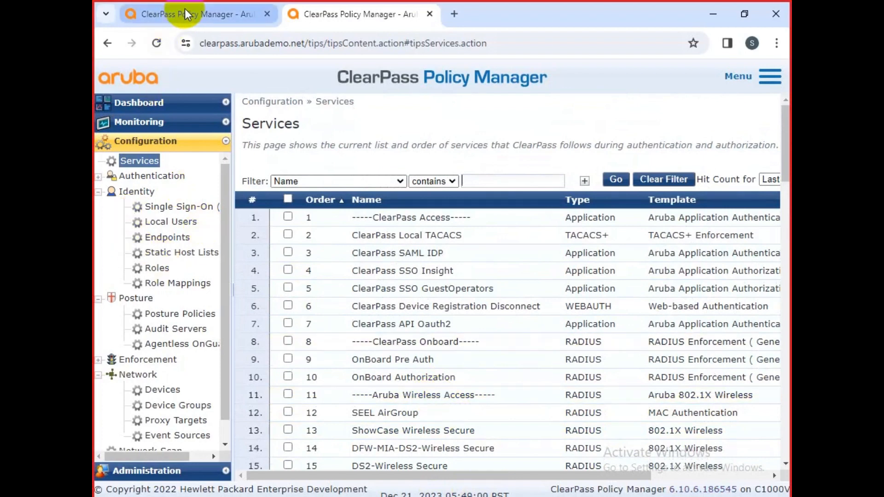
Step: View the dashboard's cluster status and open the server configuration of clearpass-ins.arubademo.net
click(162, 103)
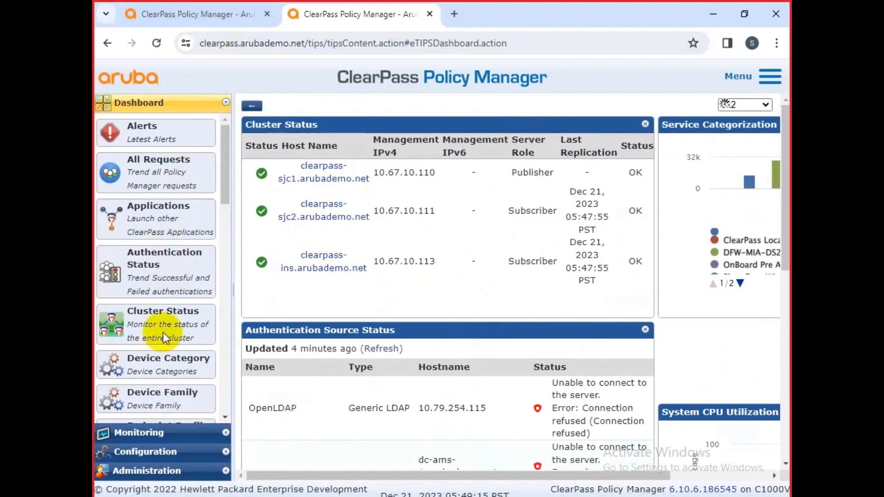
click(162, 470)
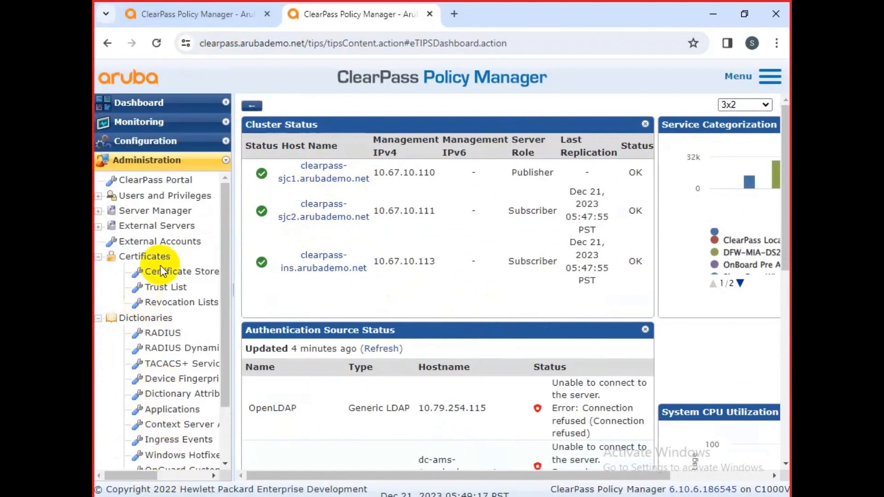
click(173, 213)
click(179, 224)
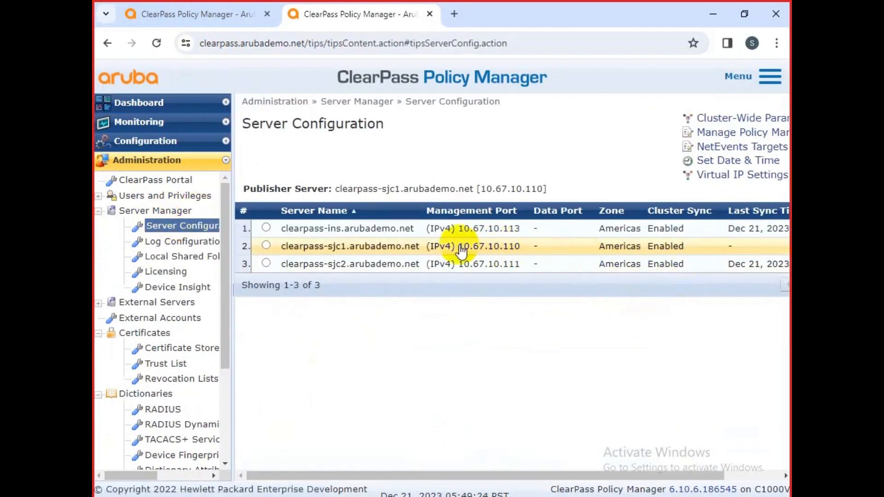
click(384, 234)
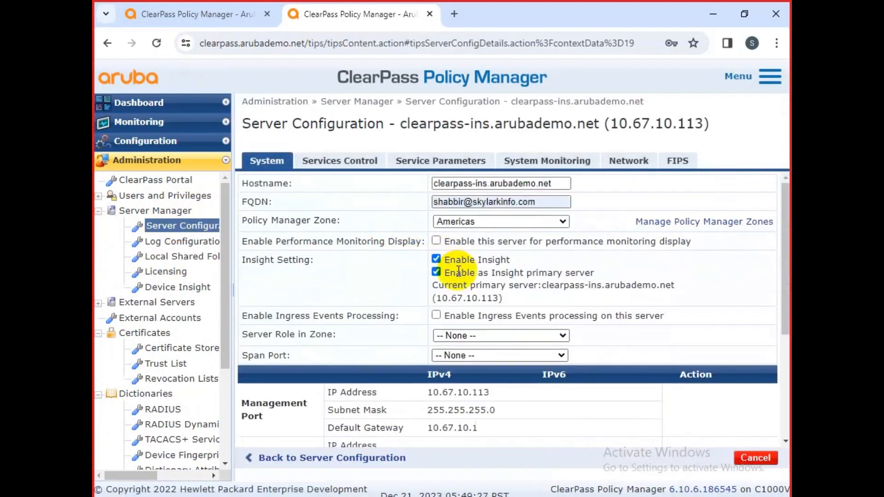
Step: Switch the Enable Insight setting of the clearpass-ins server off and on again twice, leaving it enabled
click(436, 259)
click(435, 261)
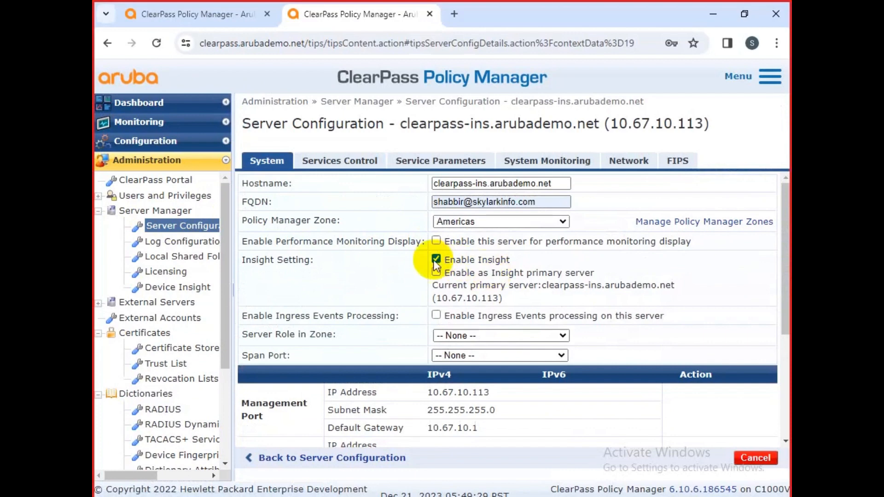
click(436, 260)
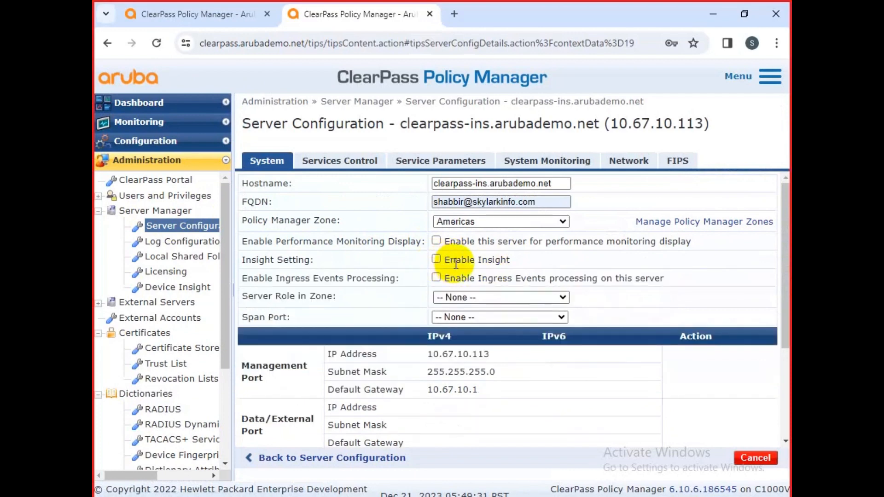
click(437, 260)
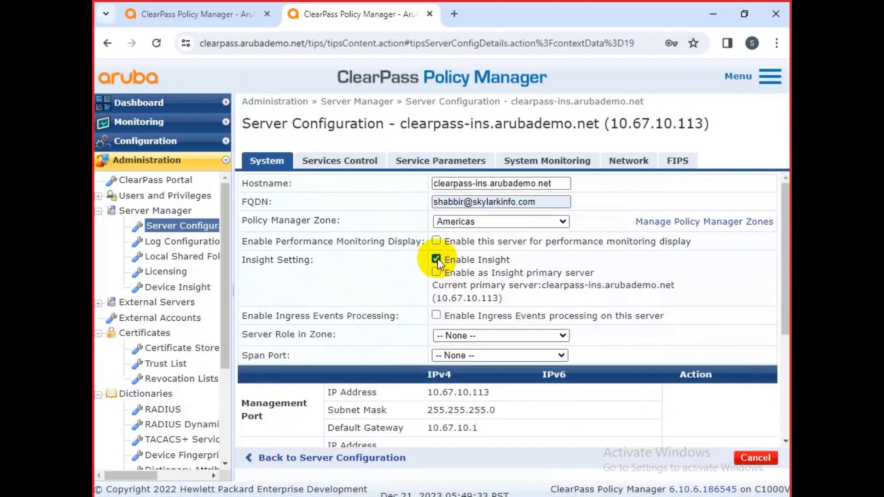